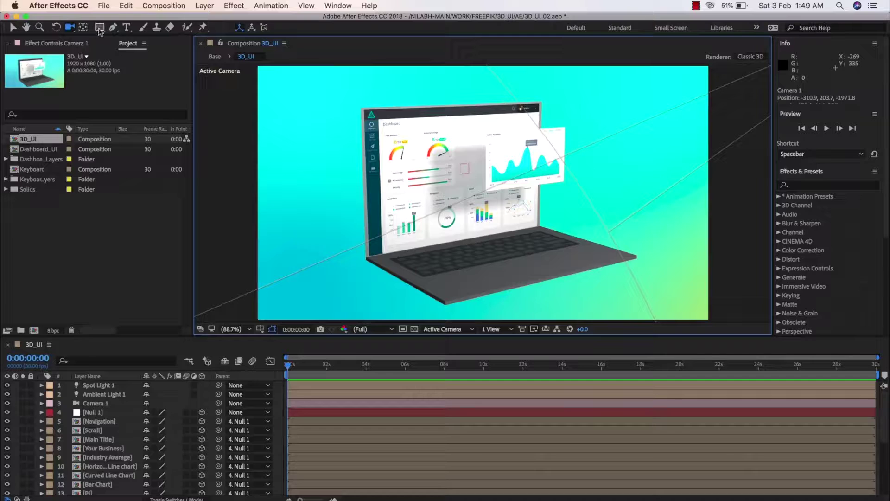
- Orbit the camera around the 3D laptop and examine how its Base 2 and Screen shape layers form the model
{"action": "left_click", "coordinate": [99, 27]}
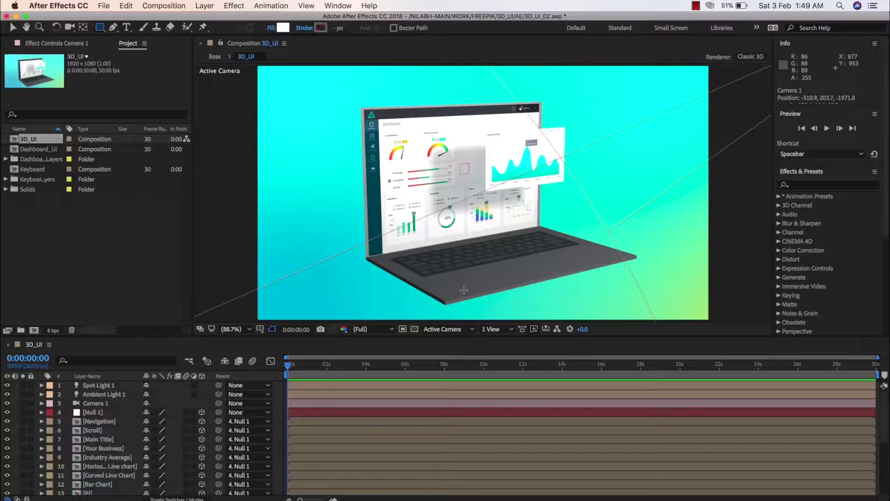
{"action": "key", "text": "c"}
{"action": "left_click_drag", "start_coordinate": [484, 274], "coordinate": [419, 166]}
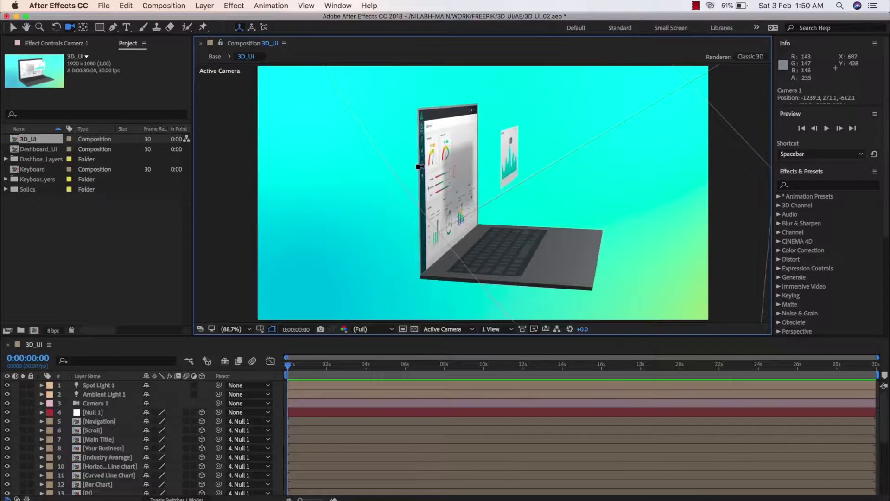
{"action": "left_click_drag", "start_coordinate": [513, 266], "coordinate": [486, 264]}
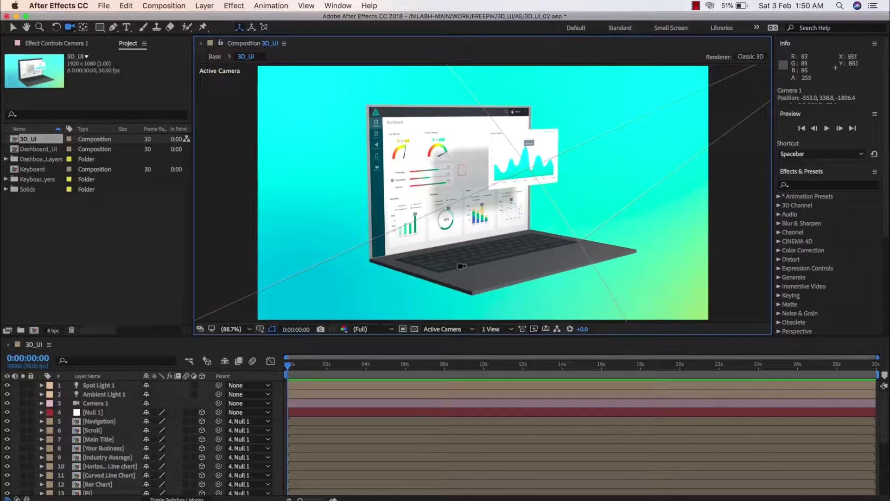
{"action": "left_click_drag", "start_coordinate": [462, 266], "coordinate": [469, 268]}
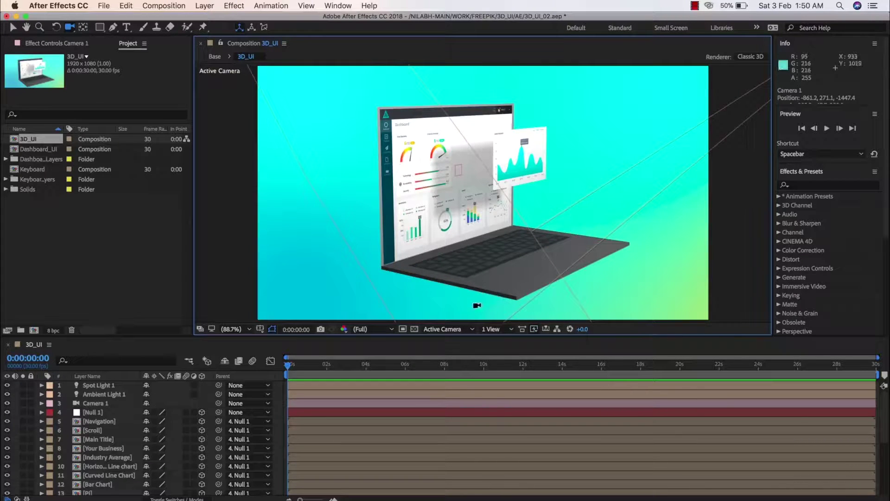
{"action": "key", "text": "v"}
{"action": "left_click", "coordinate": [469, 292]}
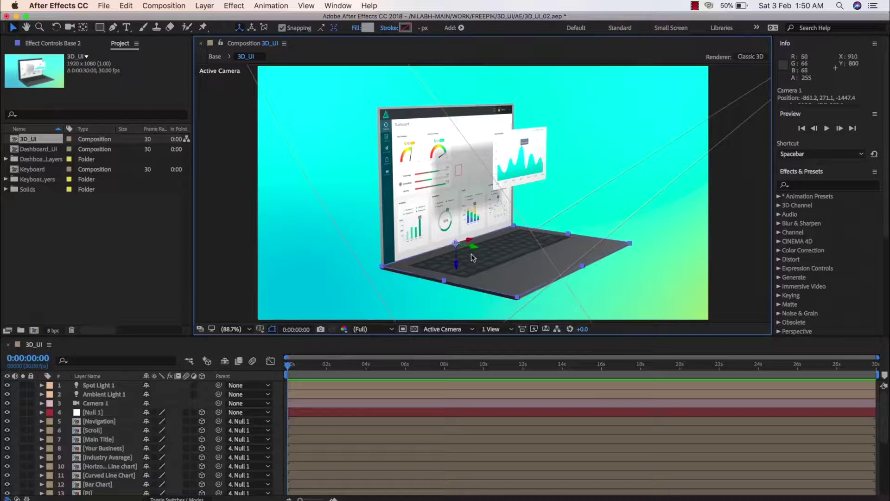
{"action": "key", "text": "r"}
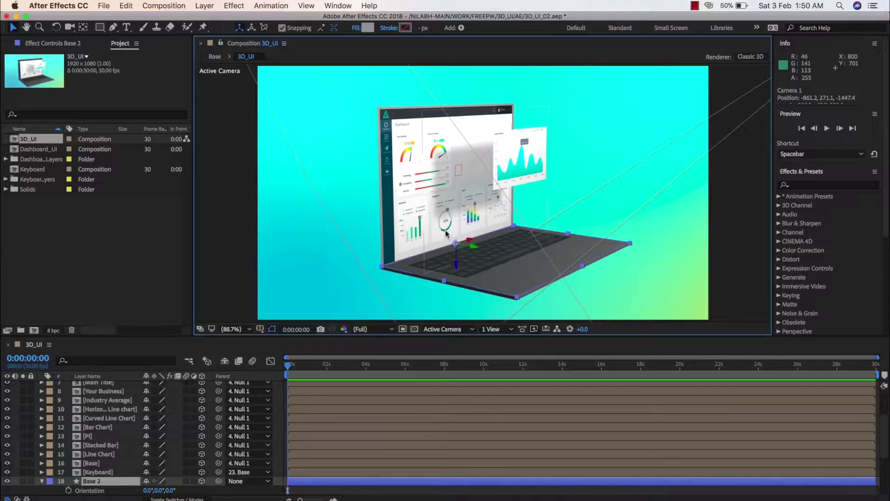
{"action": "left_click", "coordinate": [383, 179]}
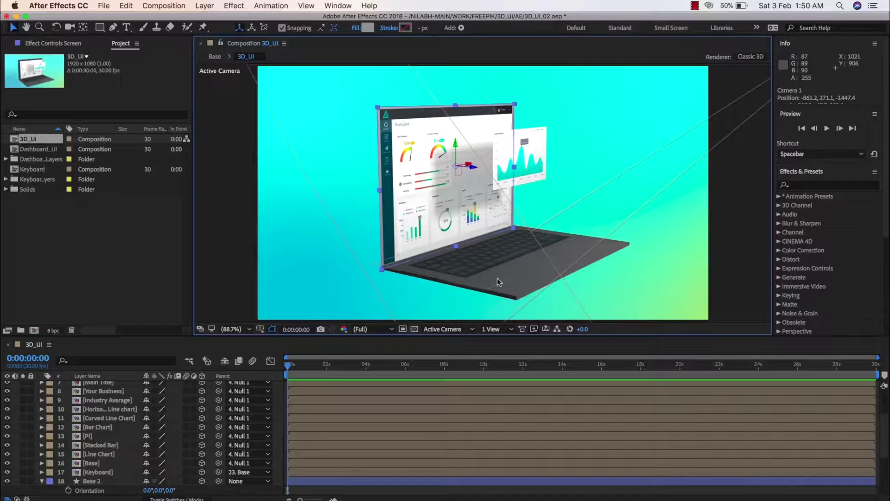
{"action": "key", "text": "c"}
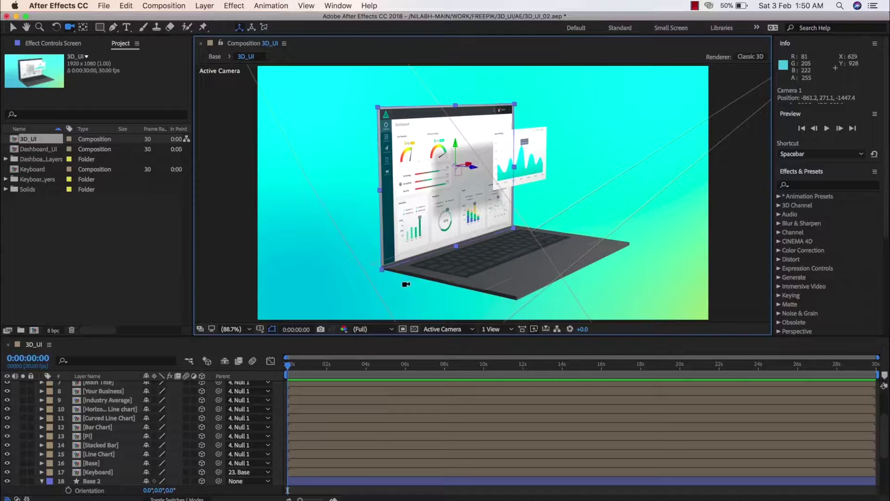
{"action": "key", "text": "v"}
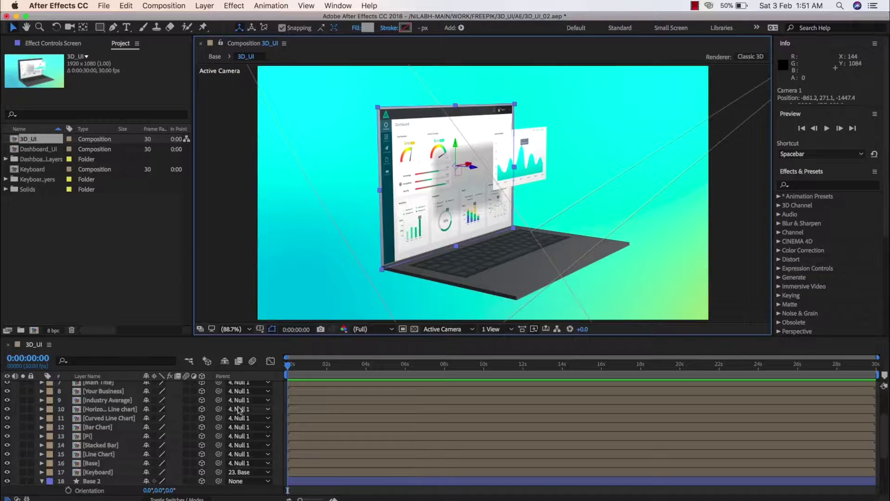
- Create a new 1920 x 1080 composition with a duration of 0:01:30:00
{"action": "left_click", "coordinate": [165, 6]}
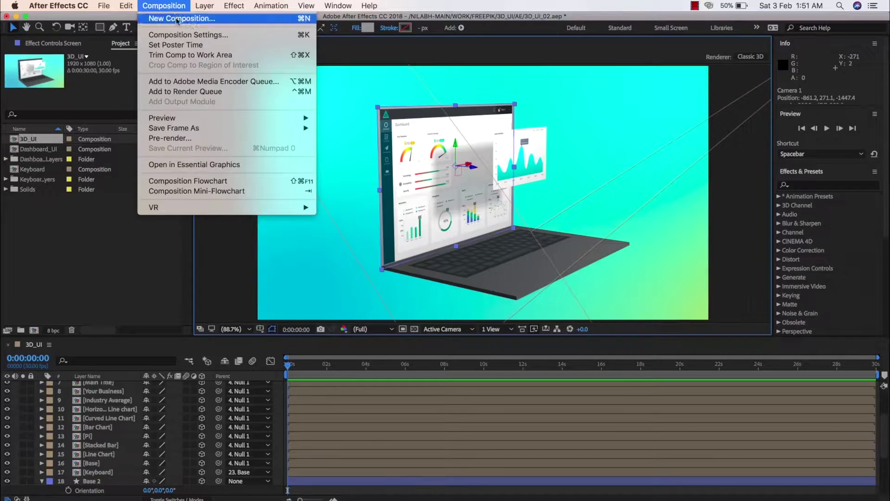
{"action": "left_click", "coordinate": [173, 18]}
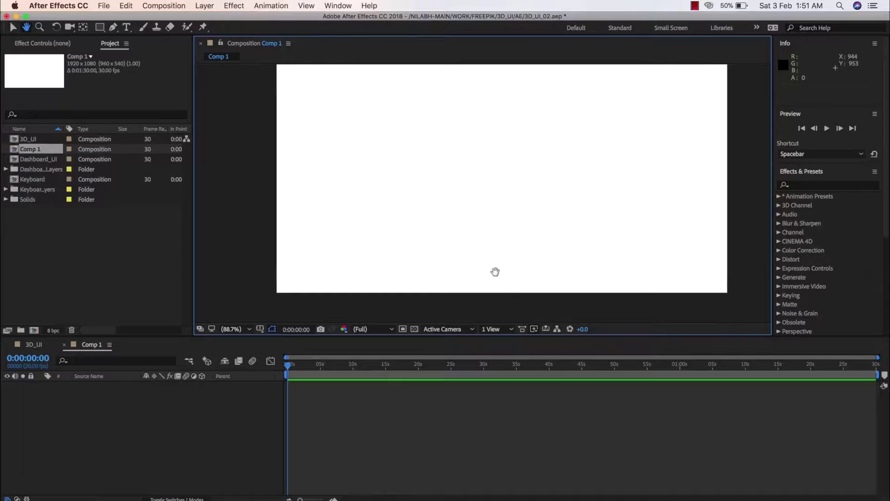
{"action": "left_click", "coordinate": [203, 409]}
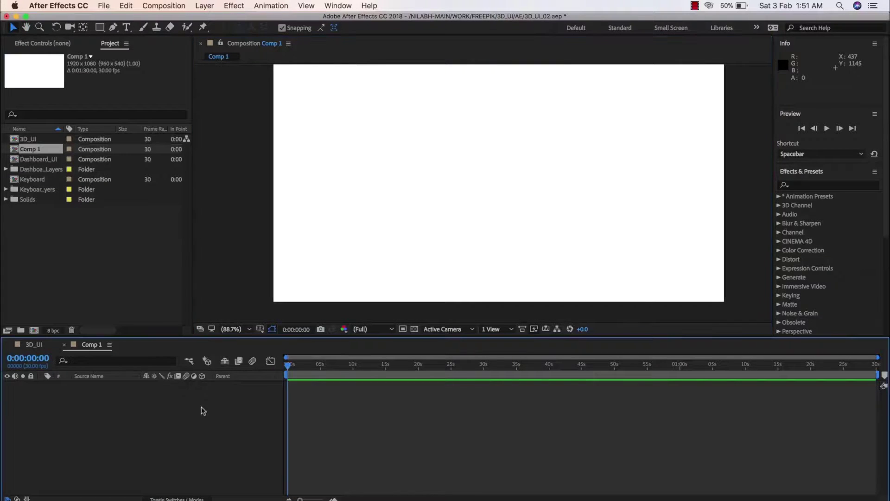
- Copy the BG layer from the 3D_UI composition and paste it into Comp 1
{"action": "left_click", "coordinate": [34, 345]}
{"action": "scroll", "coordinate": [107, 456], "scroll_direction": "down", "scroll_amount": 5}
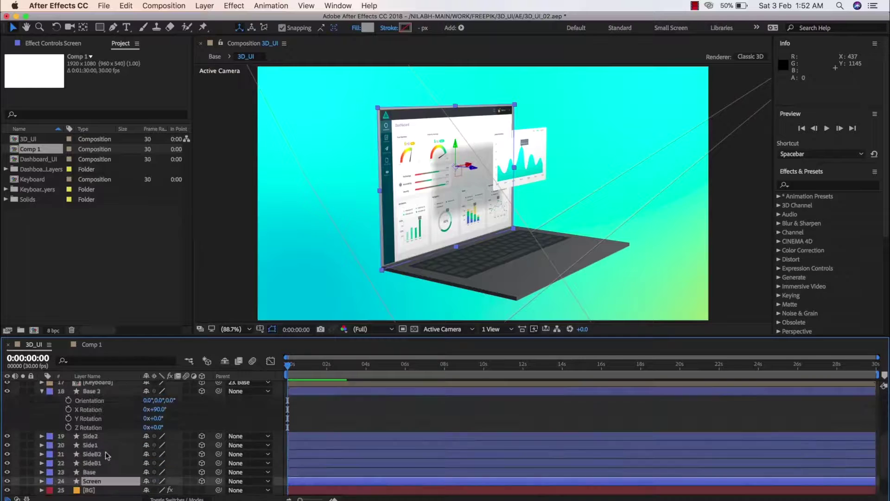
{"action": "left_click", "coordinate": [93, 489]}
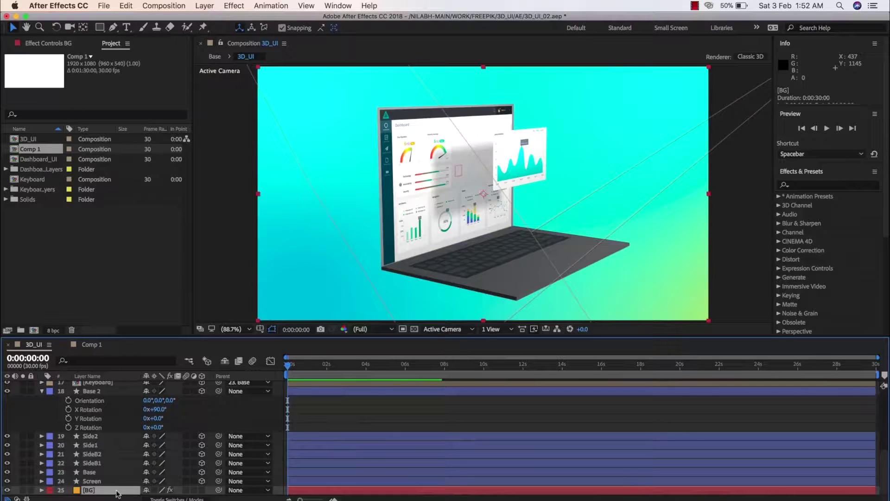
{"action": "left_click", "coordinate": [89, 344]}
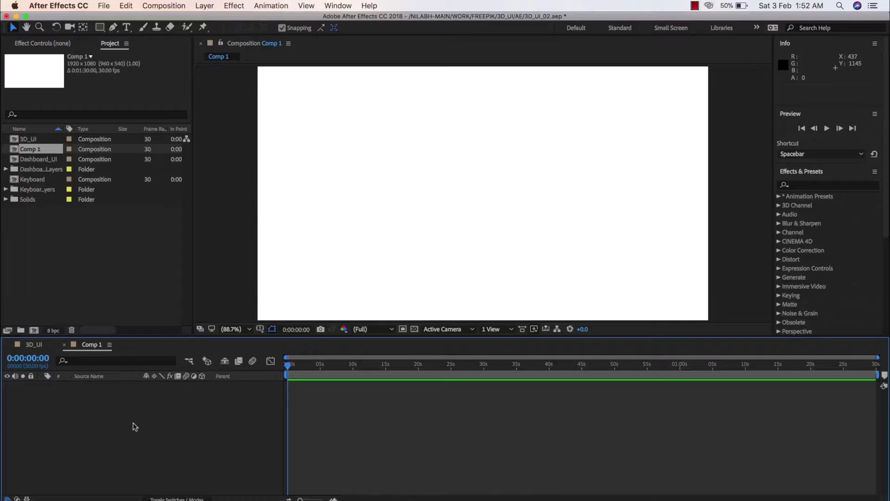
{"action": "key", "text": "super+v"}
{"action": "key", "text": "slash"}
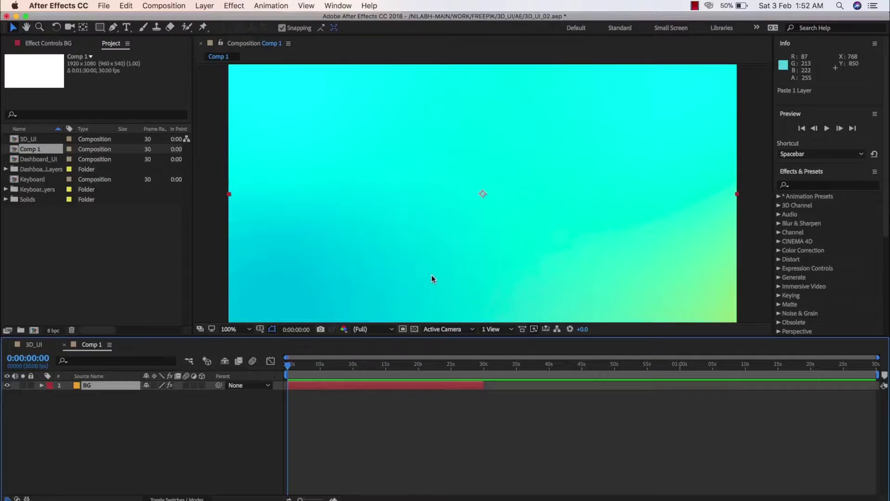
{"action": "key", "text": "comma"}
{"action": "key", "text": "comma"}
{"action": "key", "text": "comma"}
{"action": "key", "text": "comma"}
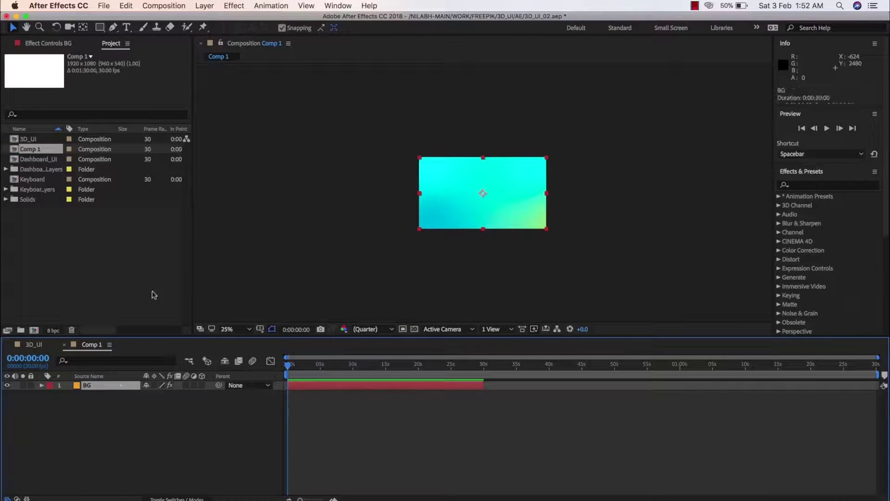
- Examine the 4-Color Gradient settings of the BG layer in Comp 1 and review the source layers in 3D_UI
{"action": "left_click", "coordinate": [67, 44]}
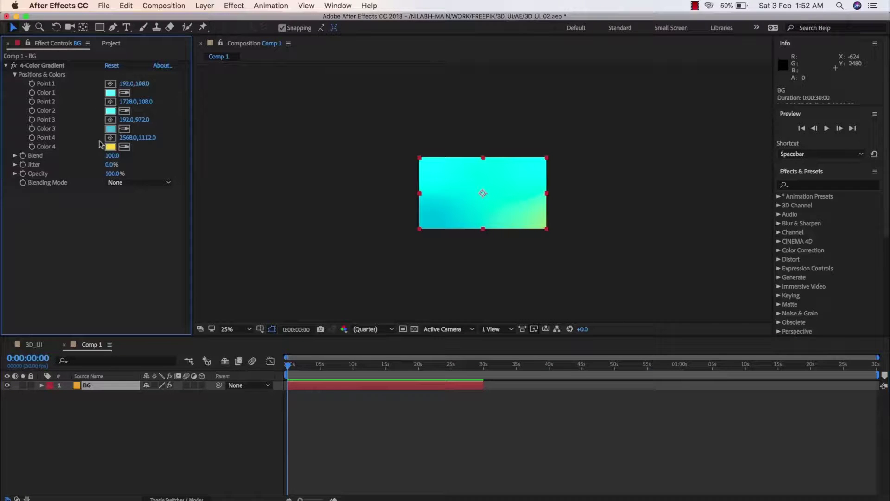
{"action": "key", "text": "shift+comma"}
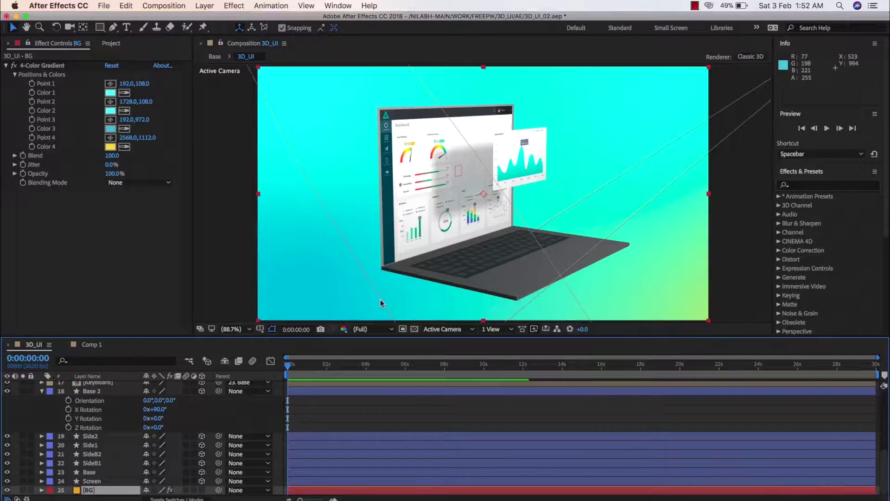
{"action": "left_click", "coordinate": [42, 391]}
{"action": "left_click", "coordinate": [113, 410]}
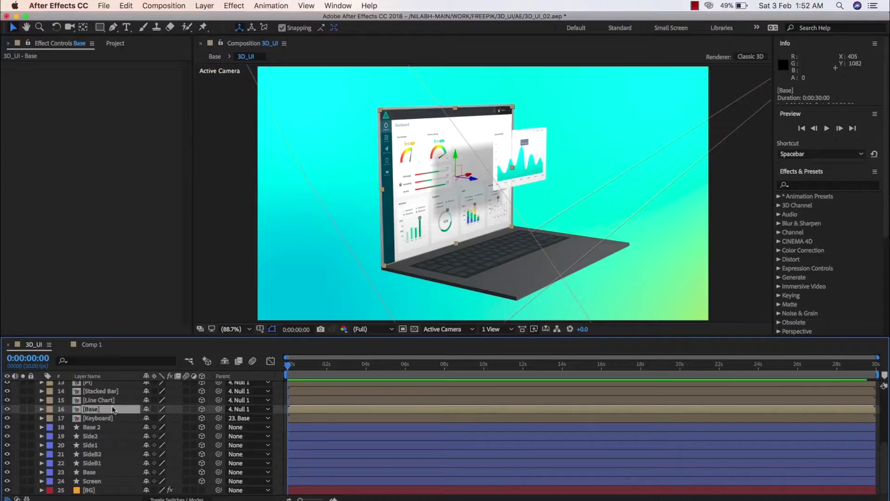
{"action": "left_click", "coordinate": [91, 344]}
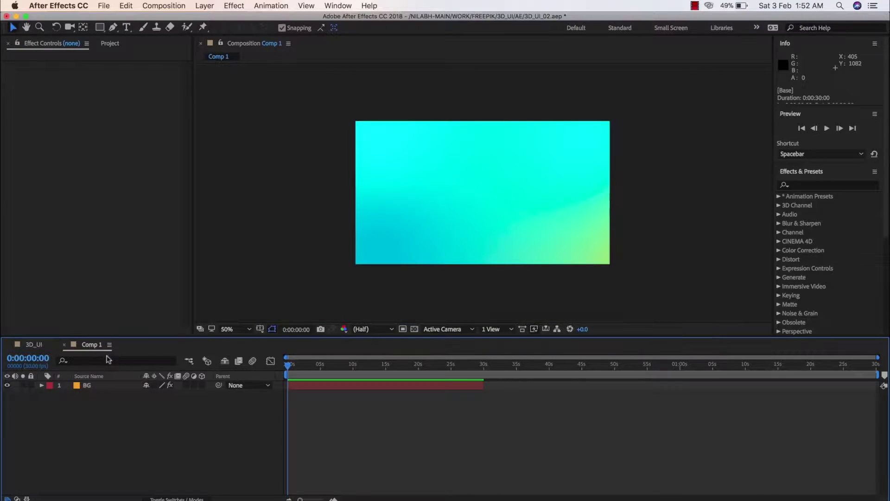
{"action": "left_click", "coordinate": [159, 427]}
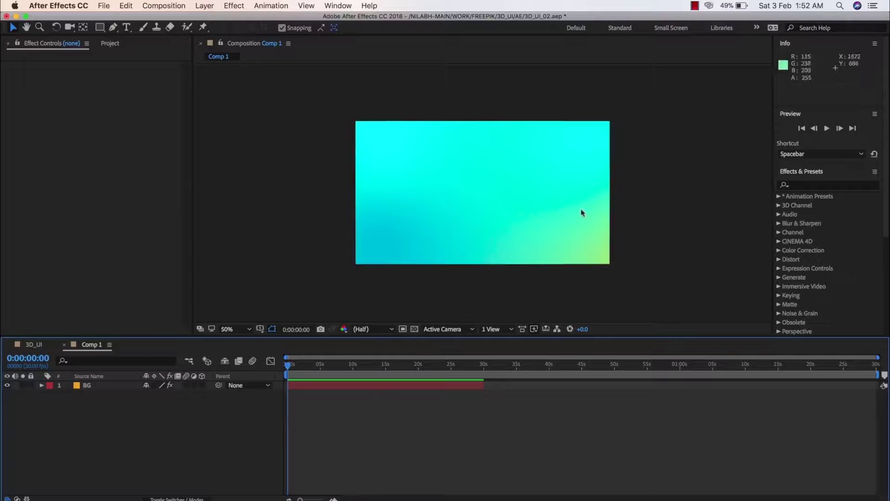
{"action": "left_click", "coordinate": [485, 206]}
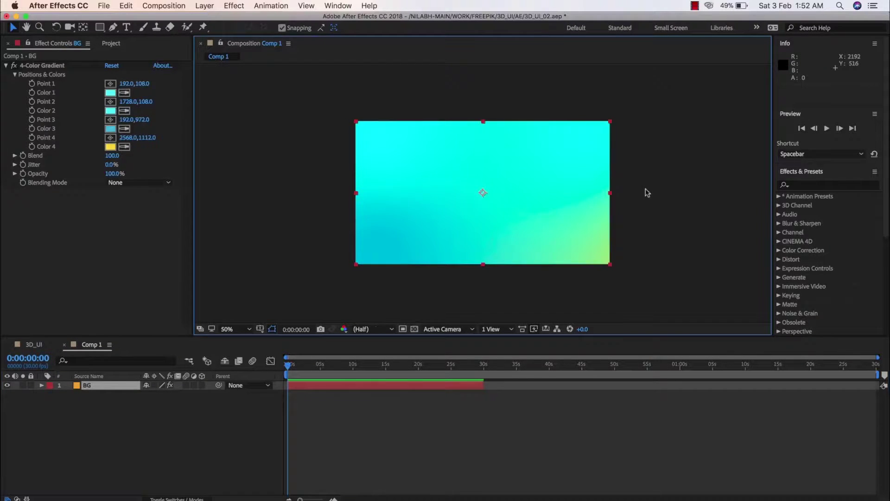
{"action": "key", "text": "super+j"}
{"action": "key", "text": "slash"}
{"action": "key", "text": "comma"}
{"action": "key", "text": "comma"}
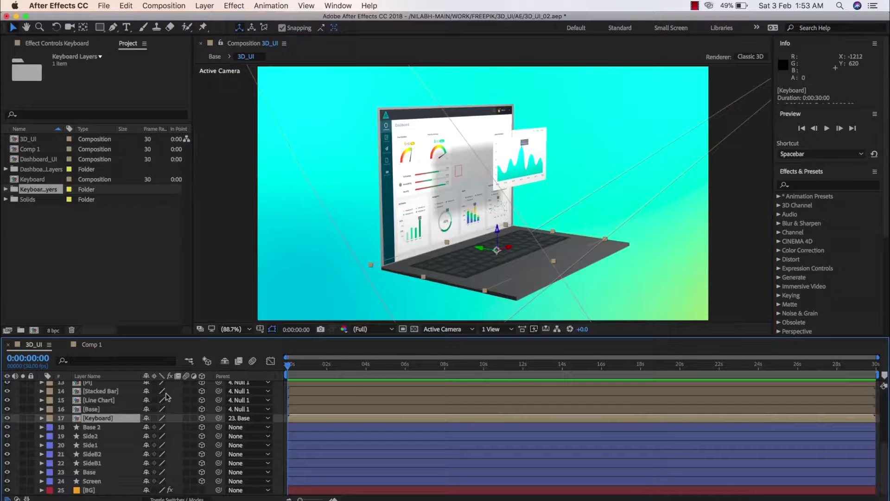
- Copy the dashboard layers from Navigation through Base in the 3D_UI composition, leaving out the Keyboard layer
{"action": "left_click", "coordinate": [96, 401]}
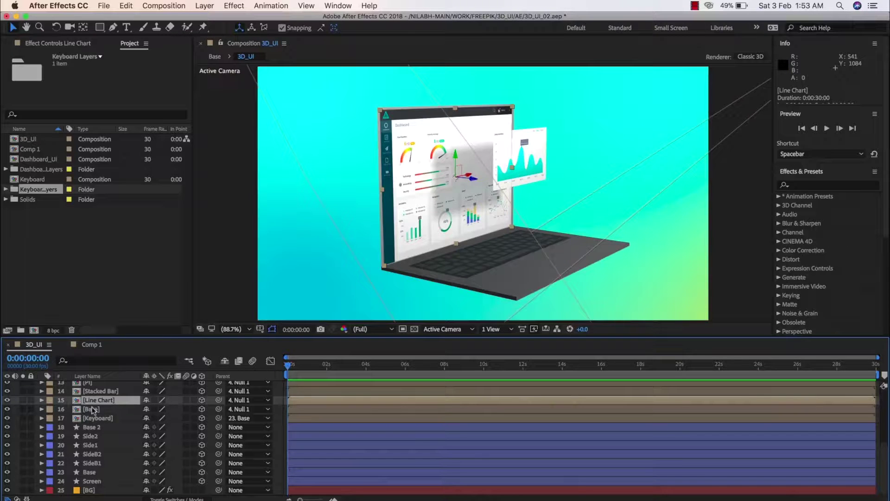
{"action": "left_click", "coordinate": [95, 418]}
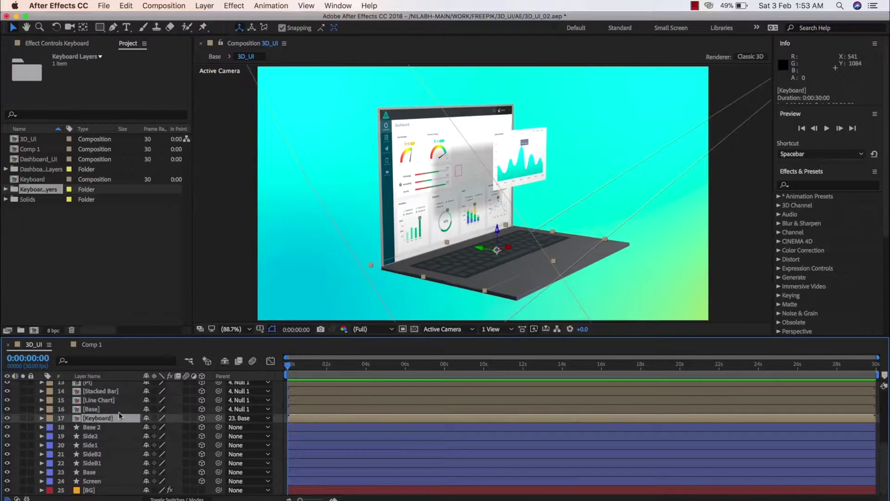
{"action": "scroll", "coordinate": [97, 445], "scroll_direction": "up", "scroll_amount": 6}
{"action": "scroll", "coordinate": [99, 472], "scroll_direction": "down", "scroll_amount": 5}
{"action": "scroll", "coordinate": [97, 463], "scroll_direction": "up", "scroll_amount": 5}
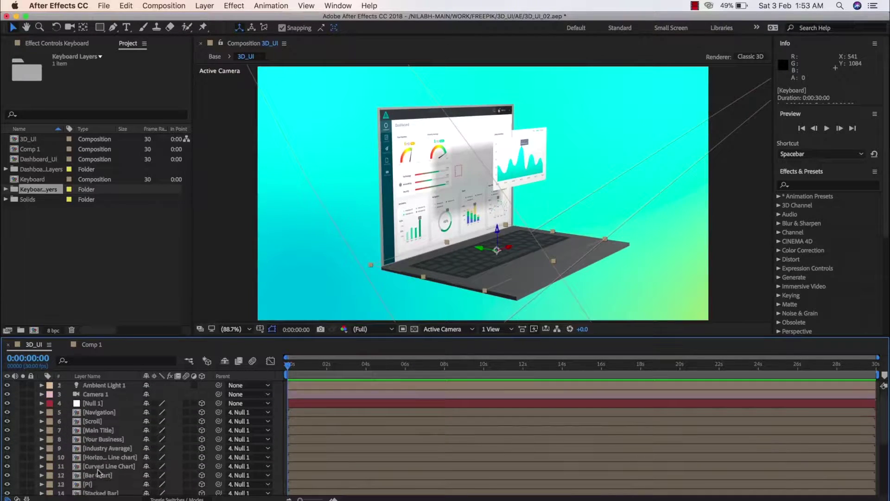
{"action": "left_click", "coordinate": [89, 421]}
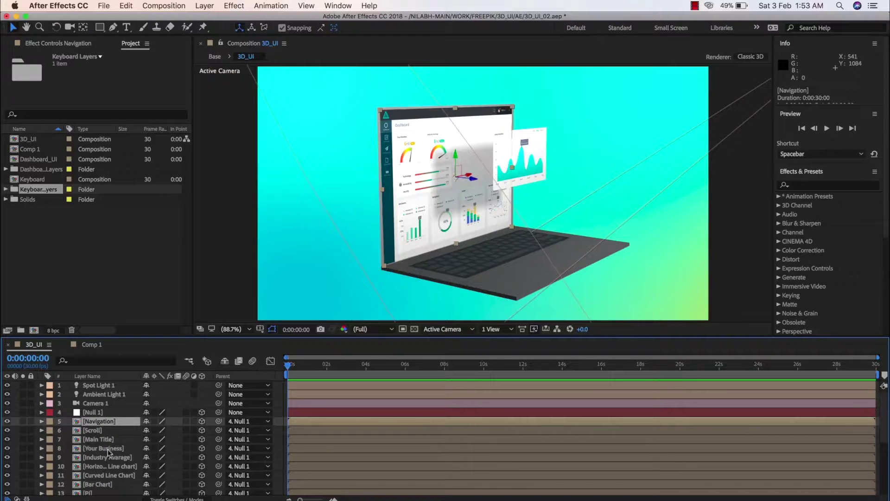
{"action": "scroll", "coordinate": [104, 459], "scroll_direction": "down", "scroll_amount": 5}
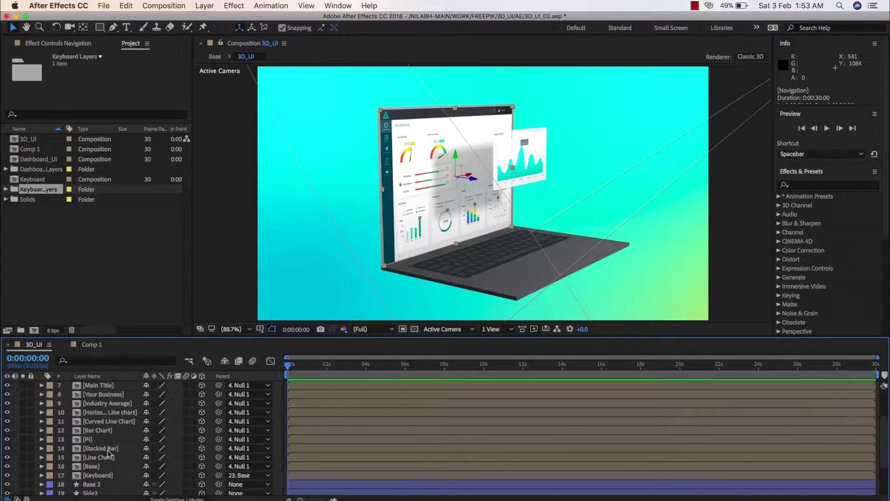
{"action": "left_click", "coordinate": [99, 465], "text": "shift"}
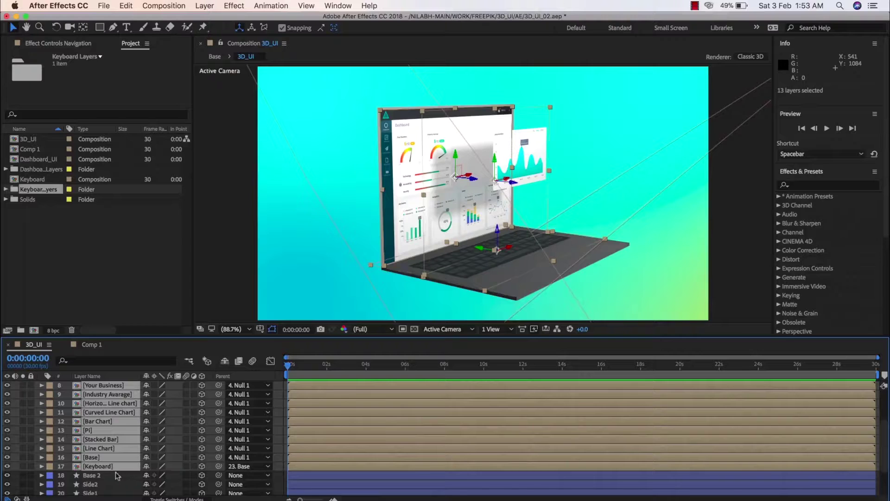
{"action": "left_click", "coordinate": [98, 465], "text": "super"}
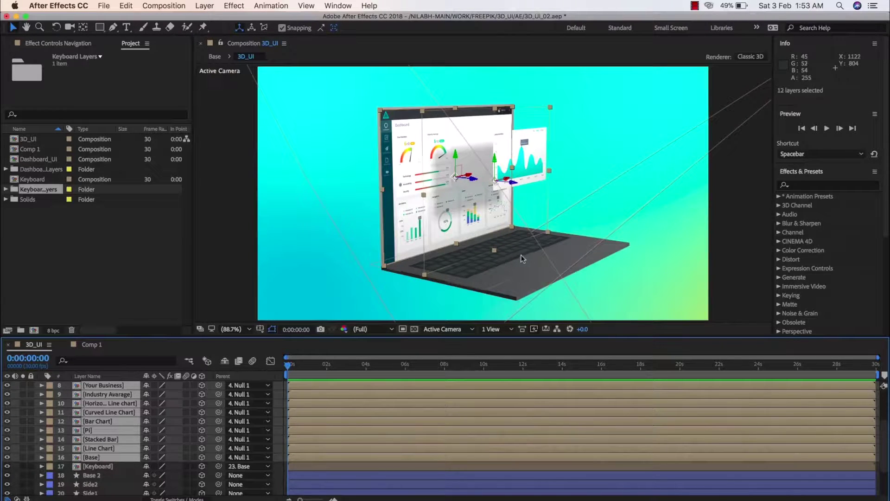
- Paste the copied dashboard layers into Comp 1, turn off 3D for all of them, and clear the selection
{"action": "left_click", "coordinate": [94, 344]}
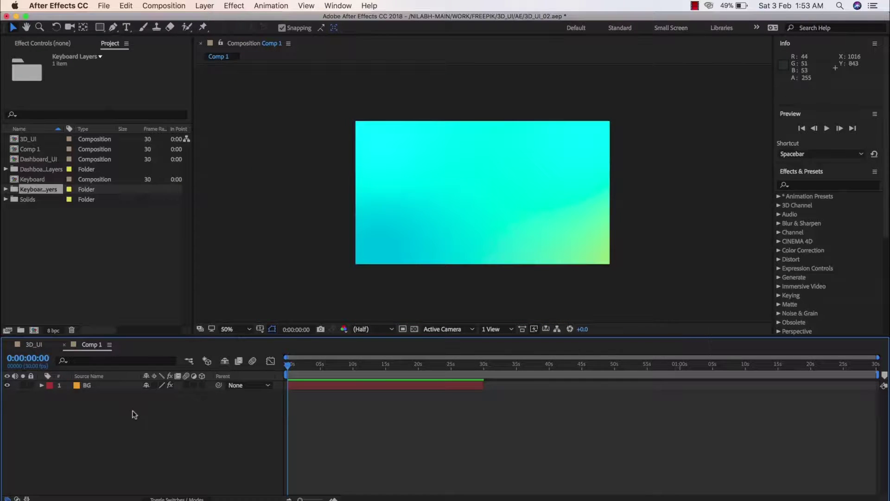
{"action": "key", "text": "super+v"}
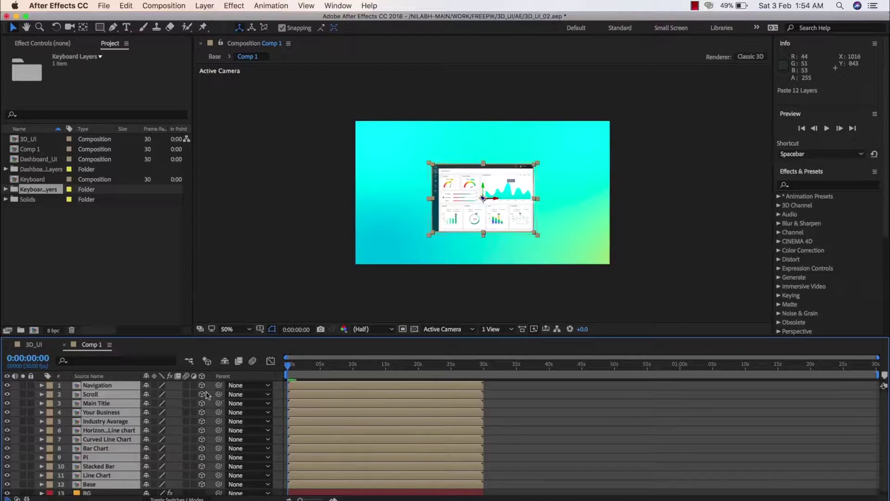
{"action": "left_click_drag", "start_coordinate": [202, 389], "coordinate": [202, 489]}
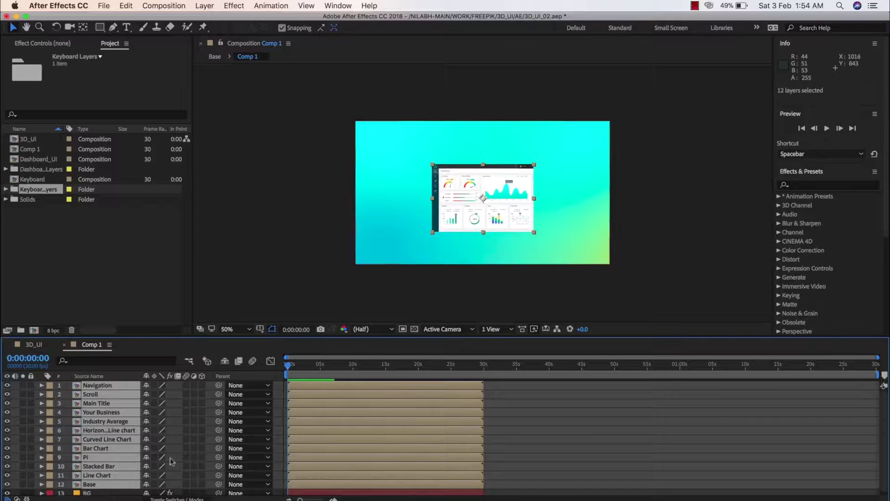
{"action": "key", "text": "F2"}
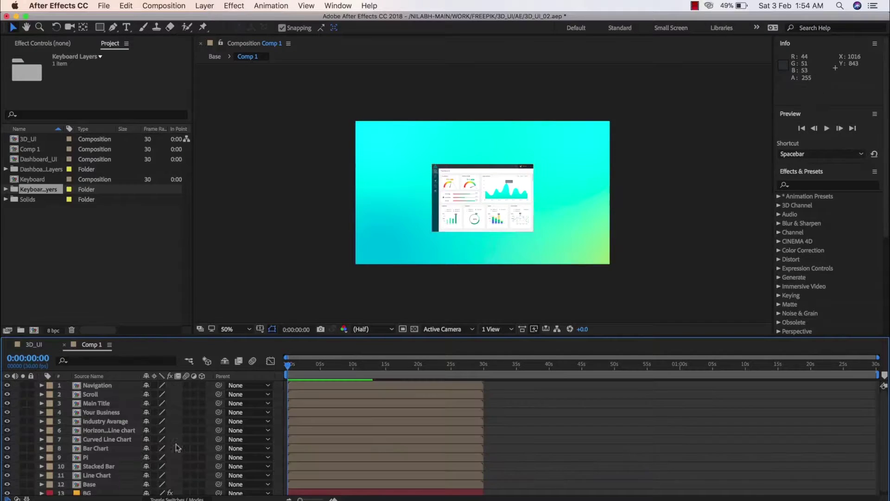
- Draw a white rectangle shape about 779 × 526 px that covers the dashboard with a slight margin on every side
{"action": "key", "text": "comma"}
{"action": "key", "text": "slash"}
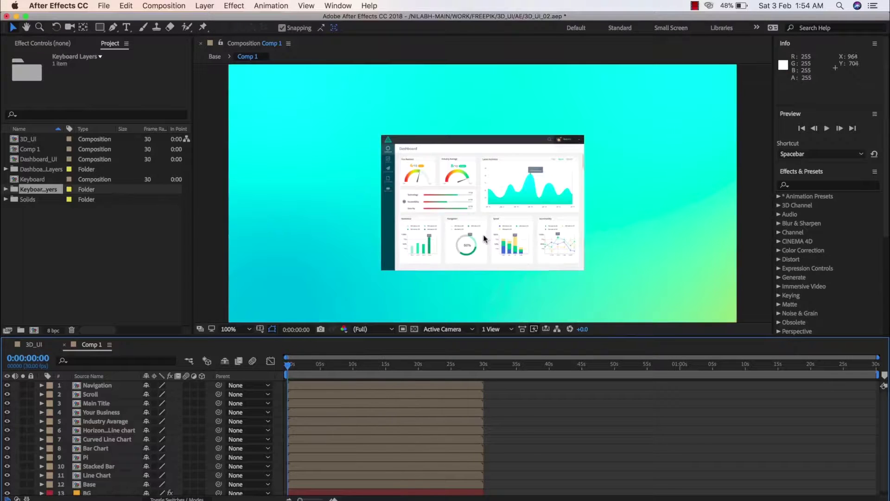
{"action": "key", "text": "period"}
{"action": "key", "text": "comma"}
{"action": "left_click_drag", "start_coordinate": [470, 233], "coordinate": [484, 207]}
{"action": "key", "text": "q"}
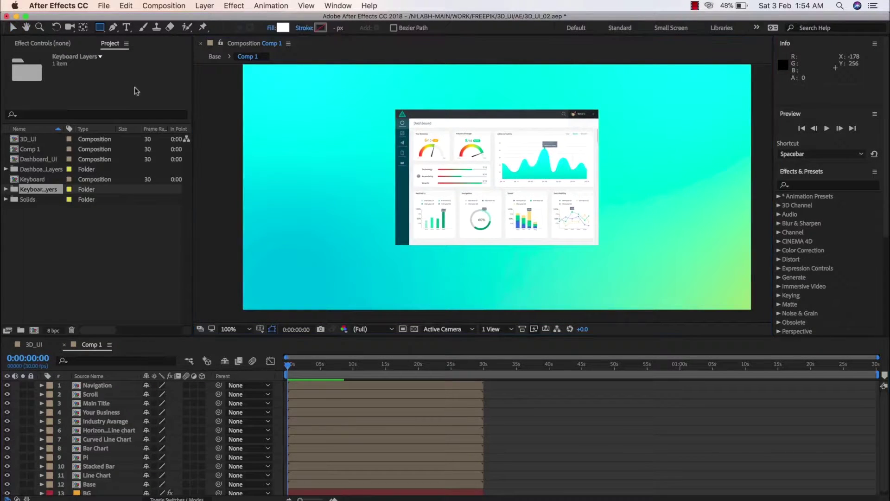
{"action": "scroll", "coordinate": [91, 425], "scroll_direction": "down", "scroll_amount": 1}
{"action": "scroll", "coordinate": [116, 422], "scroll_direction": "up", "scroll_amount": 1}
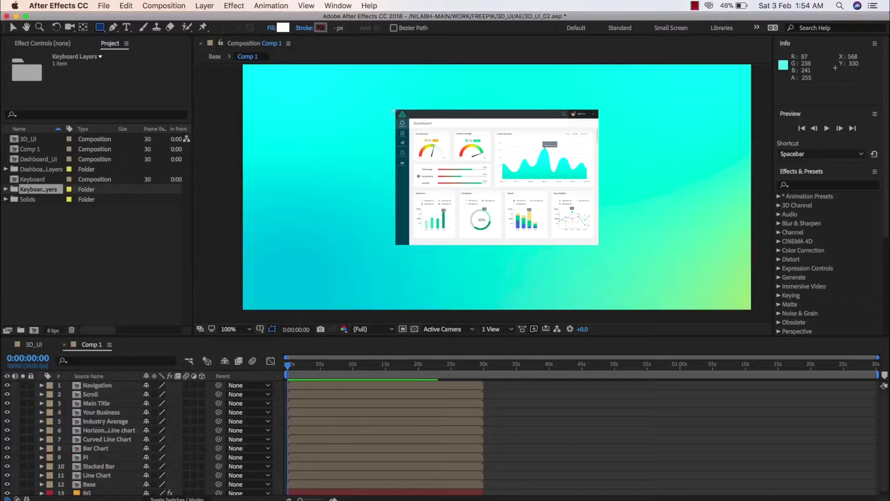
{"action": "key", "text": "period"}
{"action": "left_click_drag", "start_coordinate": [397, 130], "coordinate": [419, 148]}
{"action": "left_click", "coordinate": [240, 330]}
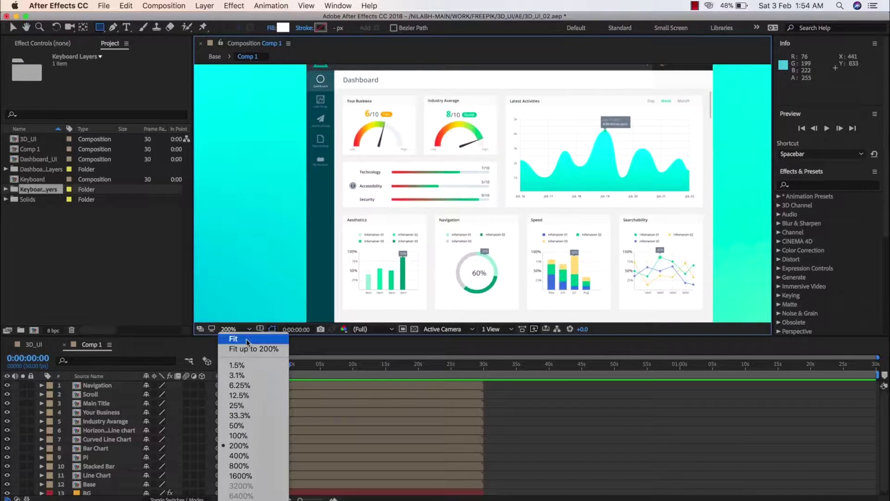
{"action": "left_click", "coordinate": [246, 338]}
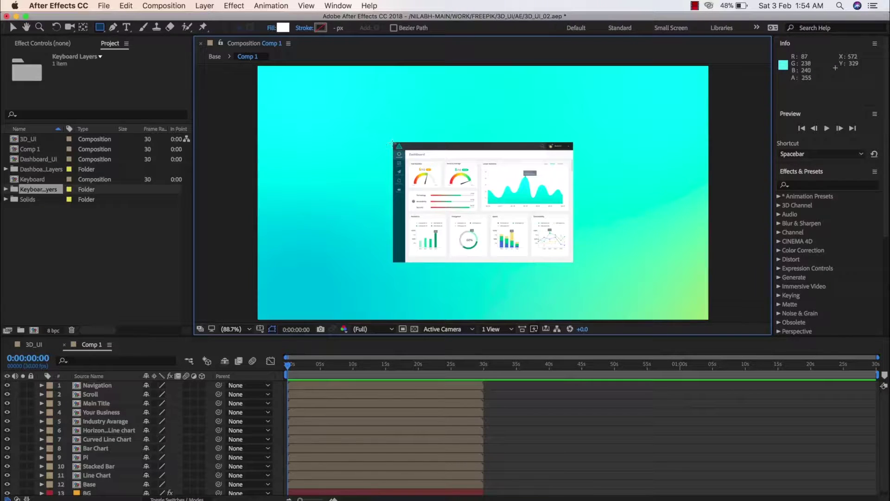
{"action": "left_click_drag", "start_coordinate": [391, 140], "coordinate": [575, 264]}
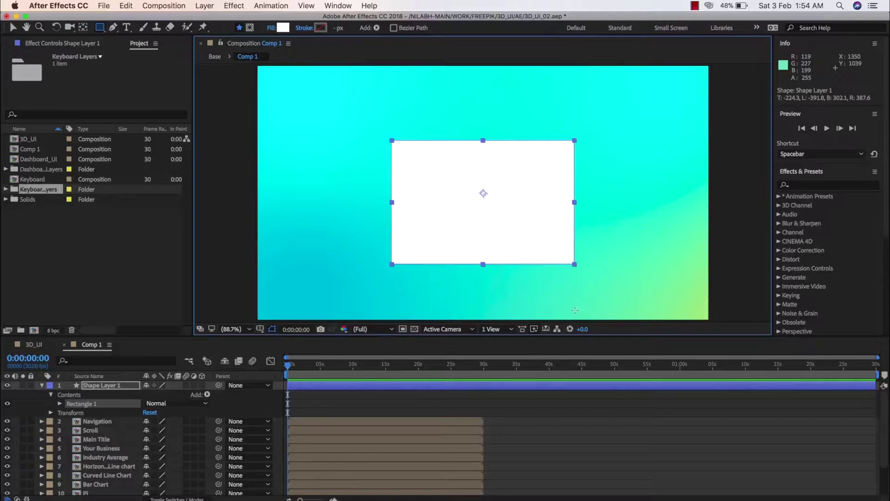
{"action": "key", "text": "v"}
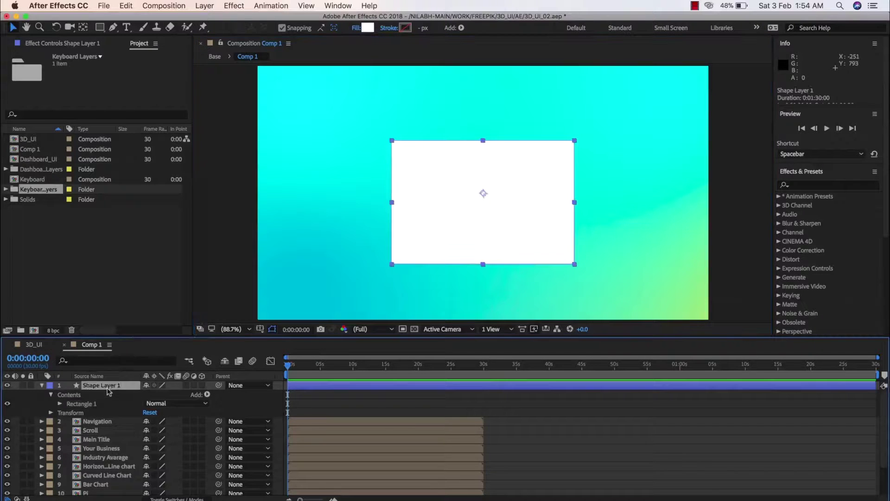
- Rename the rectangle's shape layer to Base and make it a 3D layer
{"action": "right_click", "coordinate": [93, 387]}
{"action": "key", "text": "Escape"}
{"action": "right_click", "coordinate": [91, 388]}
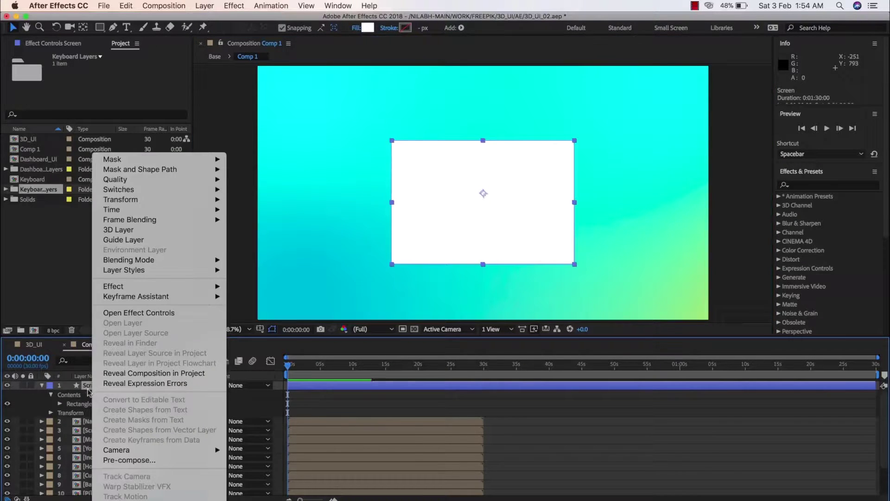
{"action": "key", "text": "Escape"}
{"action": "type", "text": "Base"}
{"action": "key", "text": "Return"}
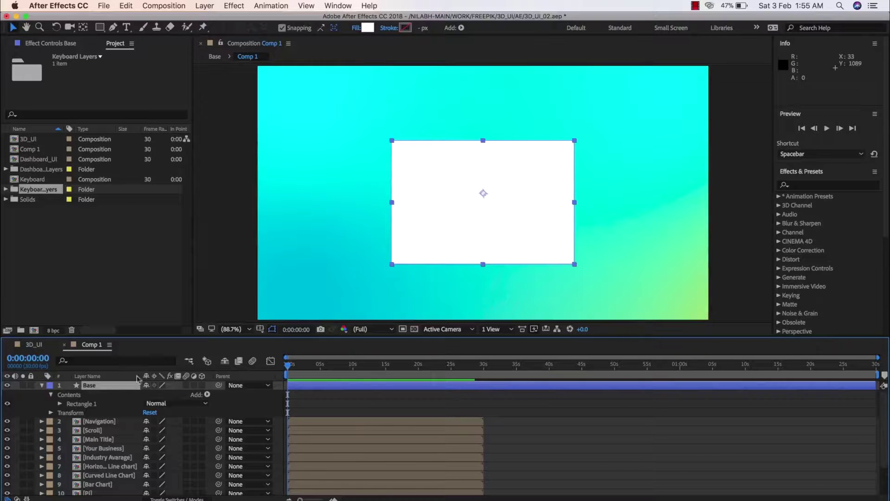
{"action": "left_click", "coordinate": [41, 385]}
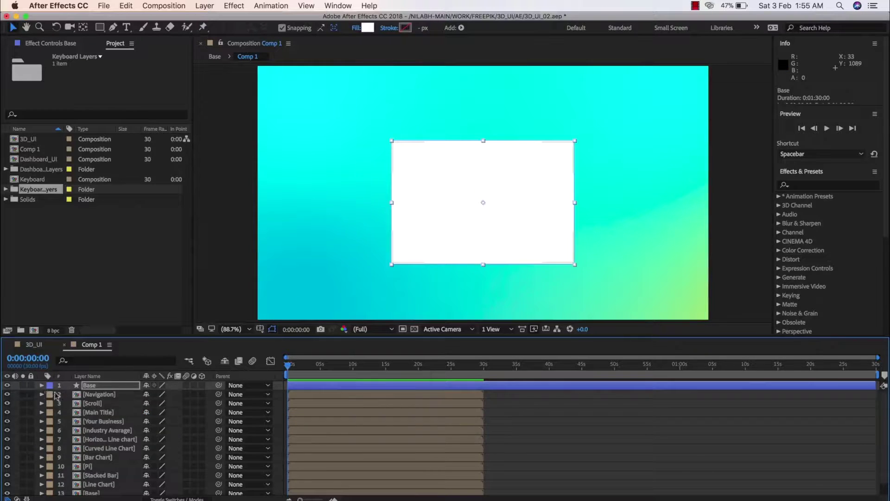
{"action": "left_click", "coordinate": [202, 384]}
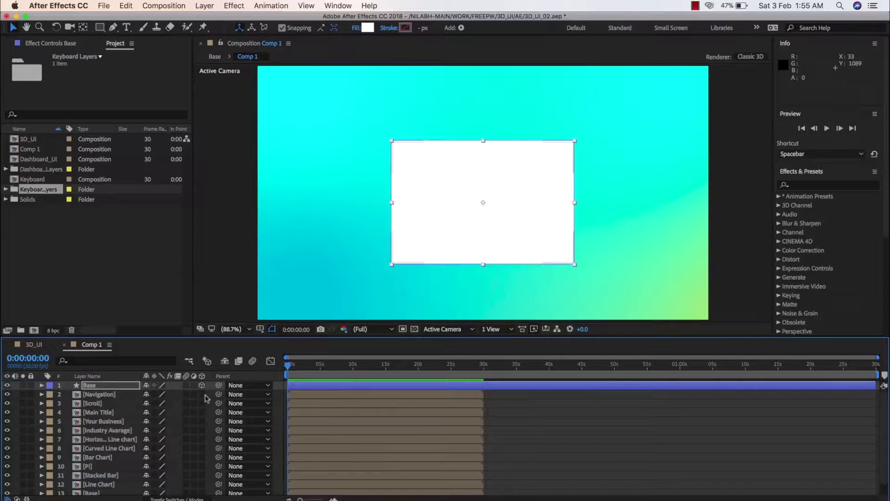
- Add a two-node camera with the 50mm preset to Comp 1
{"action": "right_click", "coordinate": [16, 412]}
{"action": "mouse_move", "coordinate": [54, 420]}
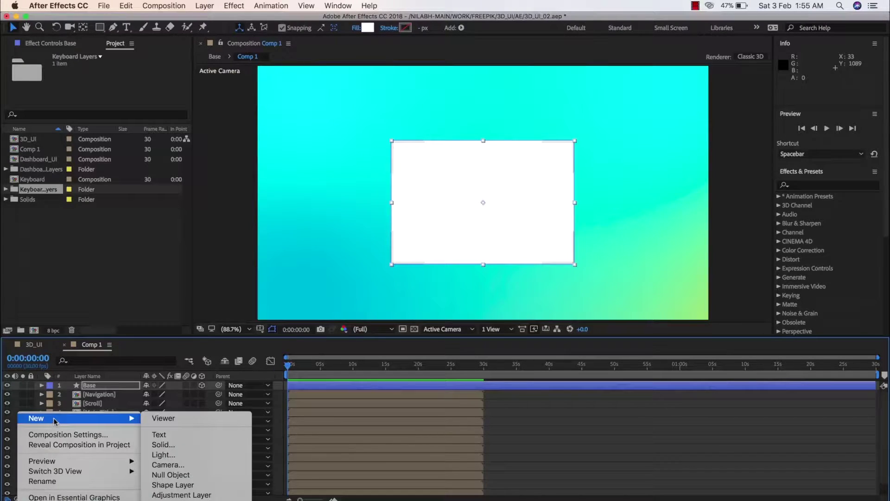
{"action": "left_click", "coordinate": [176, 465]}
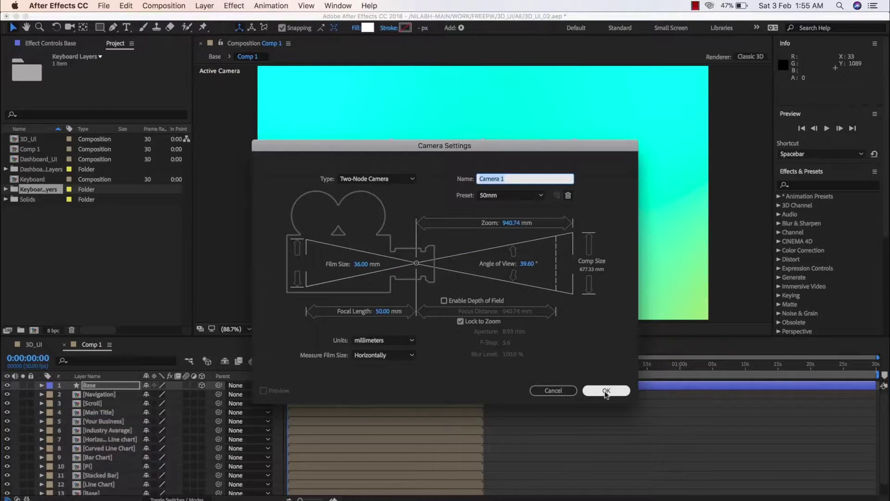
{"action": "left_click", "coordinate": [605, 391]}
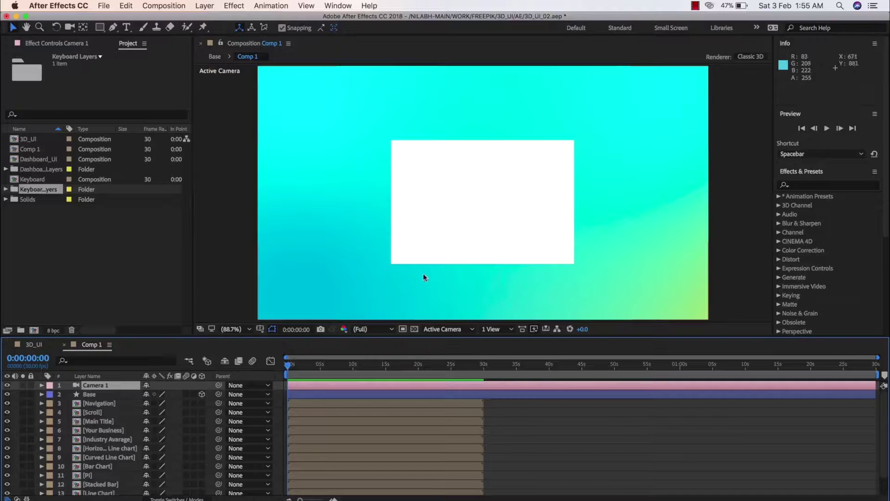
- Try orbiting the new camera around the Base shape, and undo the camera move
{"action": "key", "text": "c"}
{"action": "left_click_drag", "start_coordinate": [481, 260], "coordinate": [477, 284]}
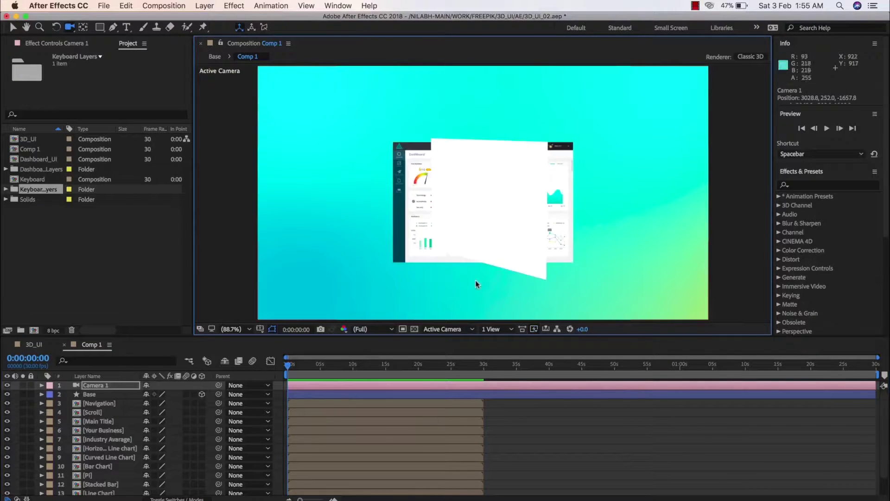
{"action": "key", "text": "super+z"}
{"action": "key", "text": "v"}
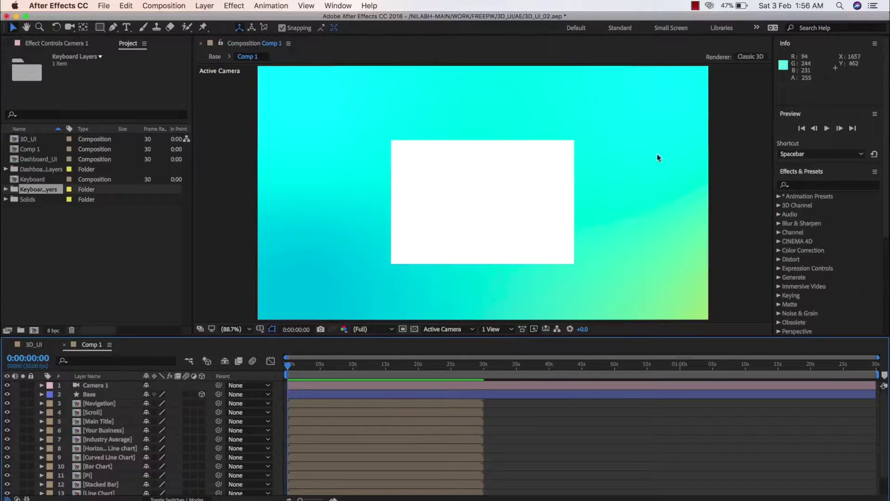
- Set Comp 1's 3D renderer to Ray-traced 3D, checking its quality options without changing them
{"action": "left_click", "coordinate": [751, 57]}
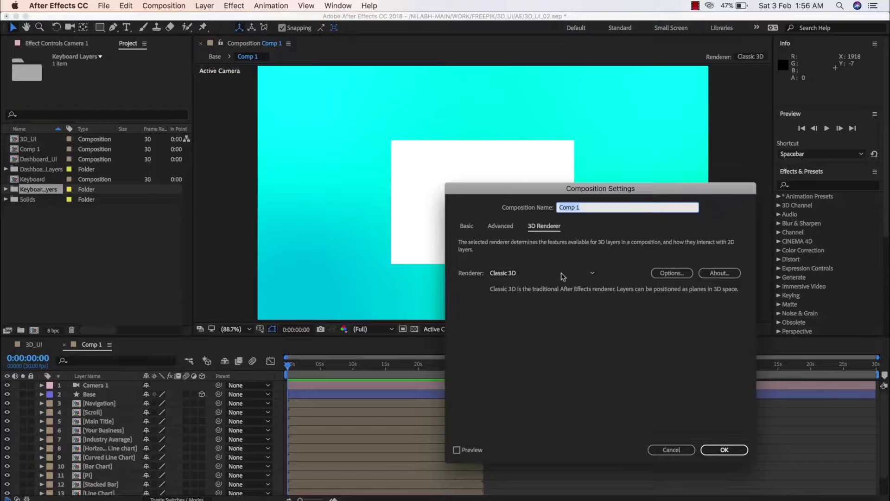
{"action": "left_click", "coordinate": [562, 274]}
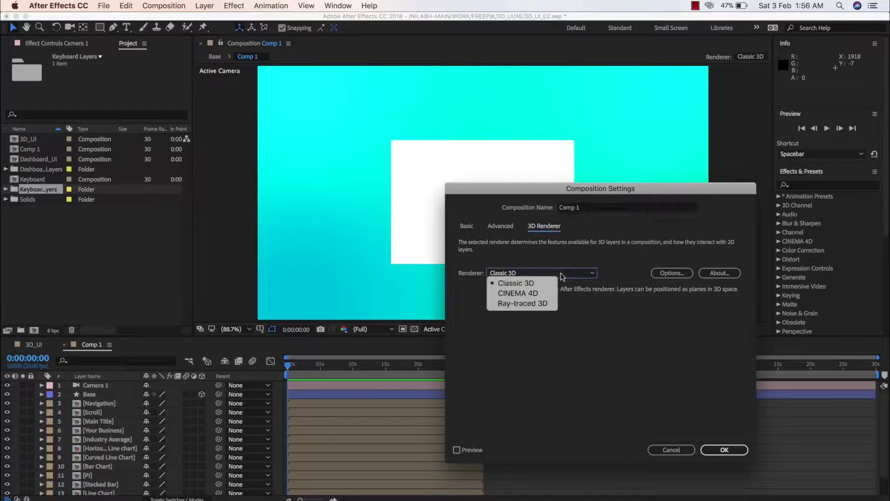
{"action": "left_click", "coordinate": [525, 303]}
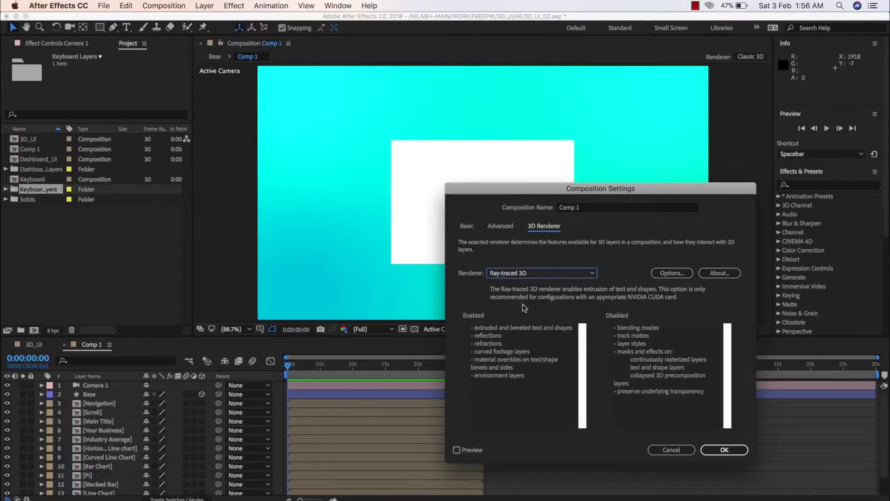
{"action": "left_click", "coordinate": [670, 273]}
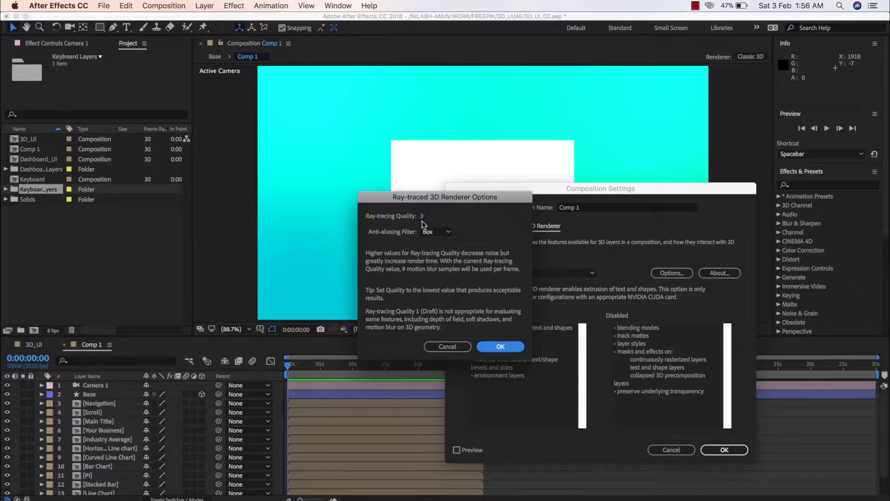
{"action": "left_click", "coordinate": [452, 348]}
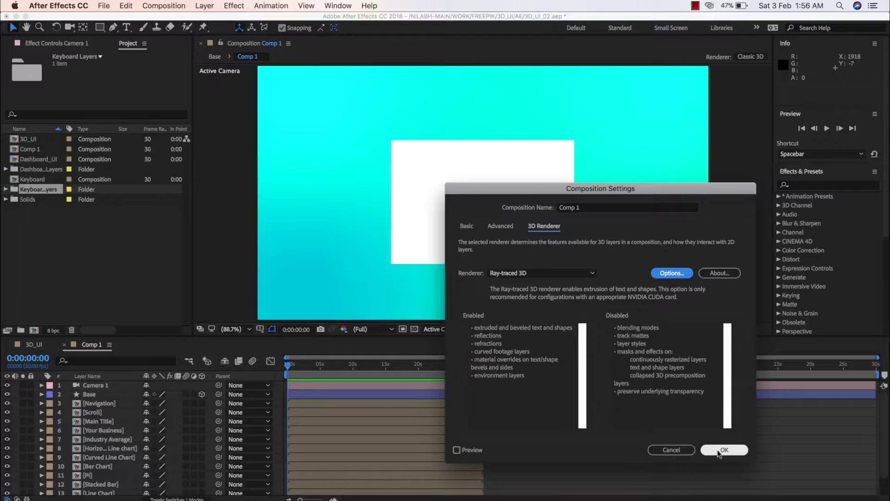
{"action": "left_click", "coordinate": [724, 449]}
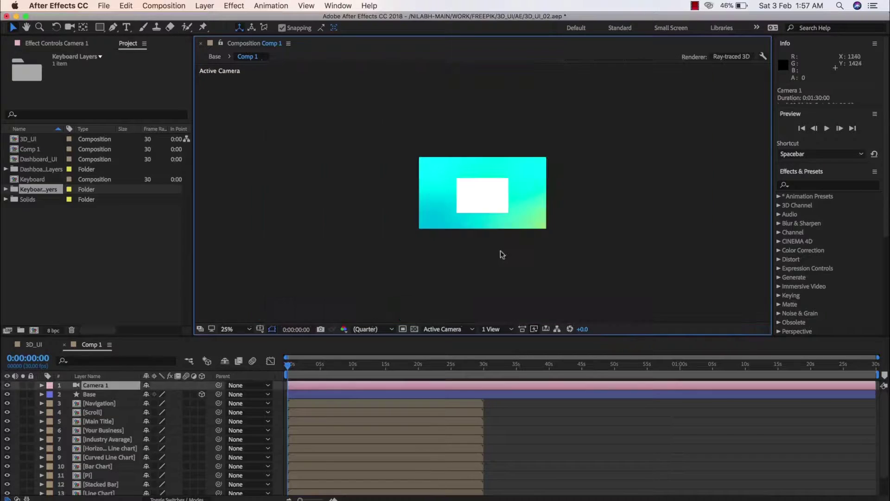
- Switch the composition view to Custom View 1, select the Base layer, and view it from an oblique angle
{"action": "scroll", "coordinate": [502, 256], "scroll_direction": "up", "scroll_amount": 3}
{"action": "scroll", "coordinate": [498, 261], "scroll_direction": "down", "scroll_amount": 1}
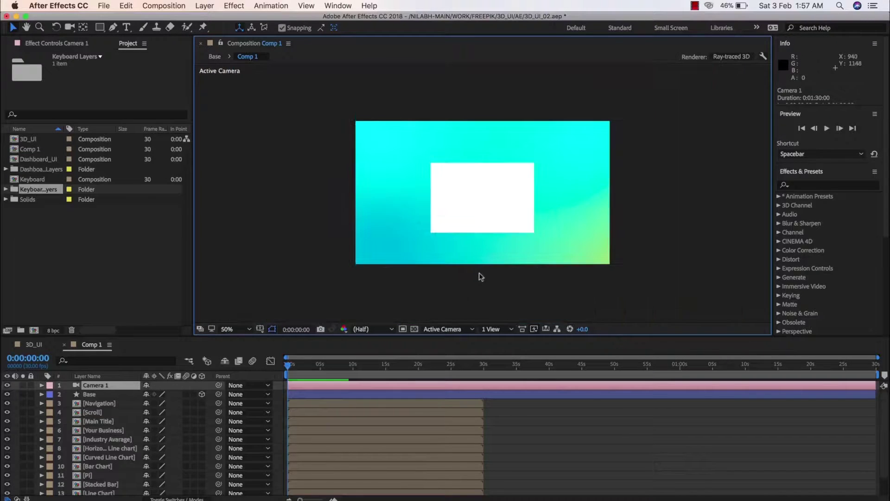
{"action": "left_click", "coordinate": [444, 330]}
{"action": "left_click", "coordinate": [455, 438]}
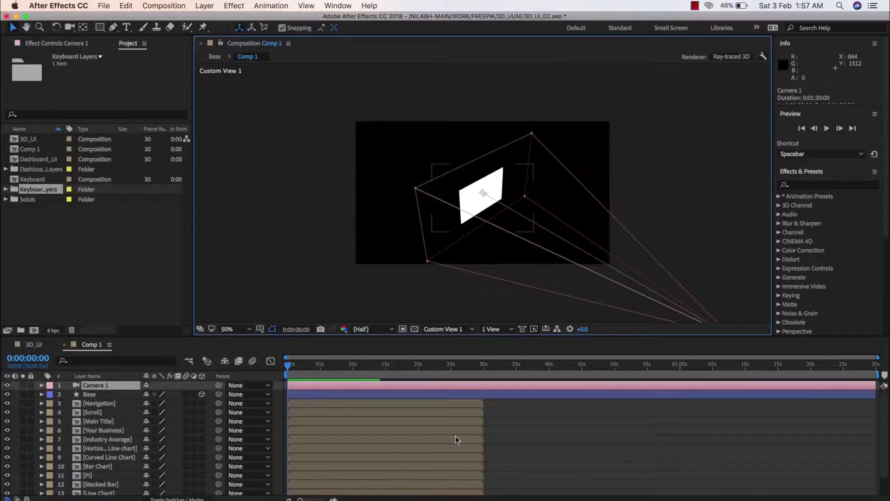
{"action": "scroll", "coordinate": [478, 225], "scroll_direction": "down", "scroll_amount": 2}
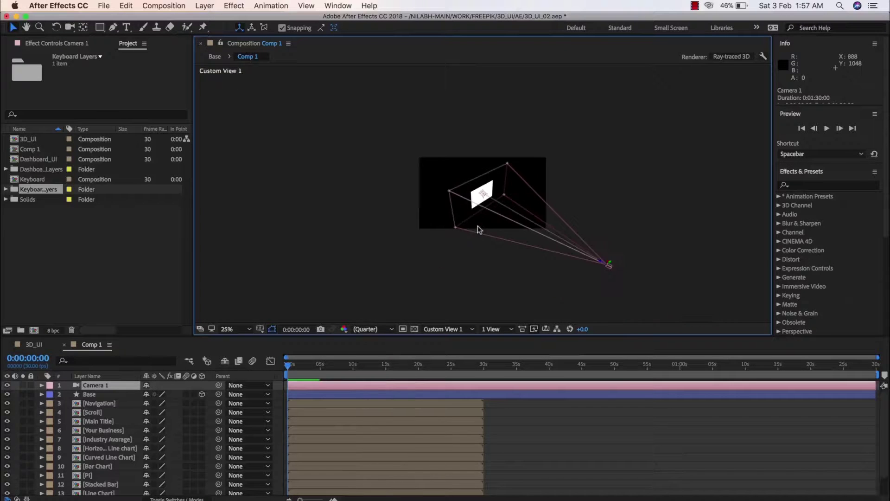
{"action": "scroll", "coordinate": [477, 225], "scroll_direction": "up", "scroll_amount": 4}
{"action": "scroll", "coordinate": [477, 225], "scroll_direction": "up", "scroll_amount": 1}
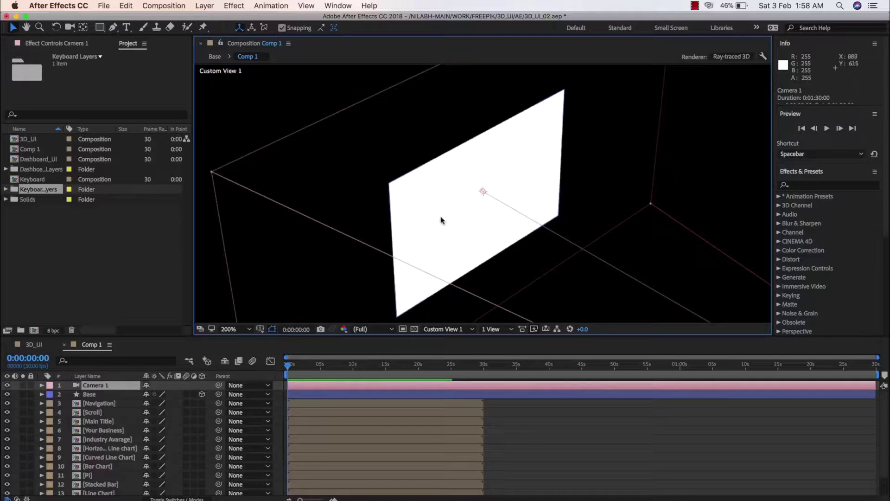
{"action": "left_click", "coordinate": [415, 196]}
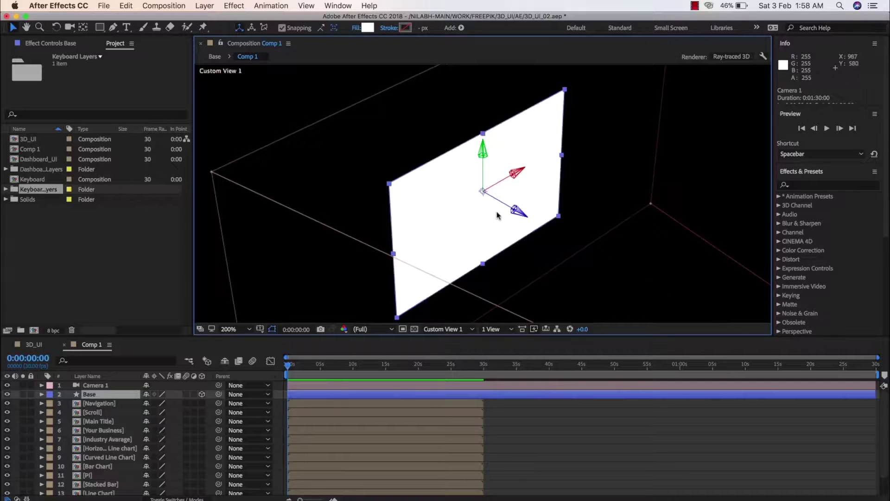
{"action": "key", "text": "c"}
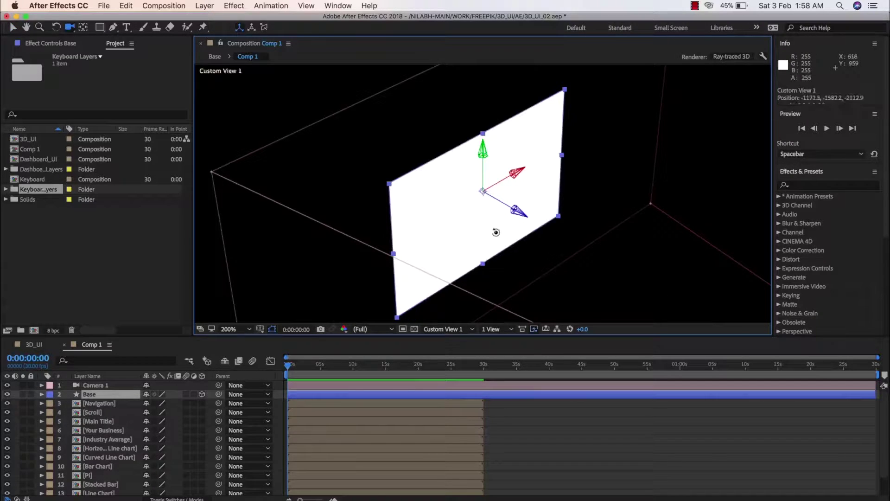
{"action": "left_click_drag", "start_coordinate": [487, 258], "coordinate": [498, 225]}
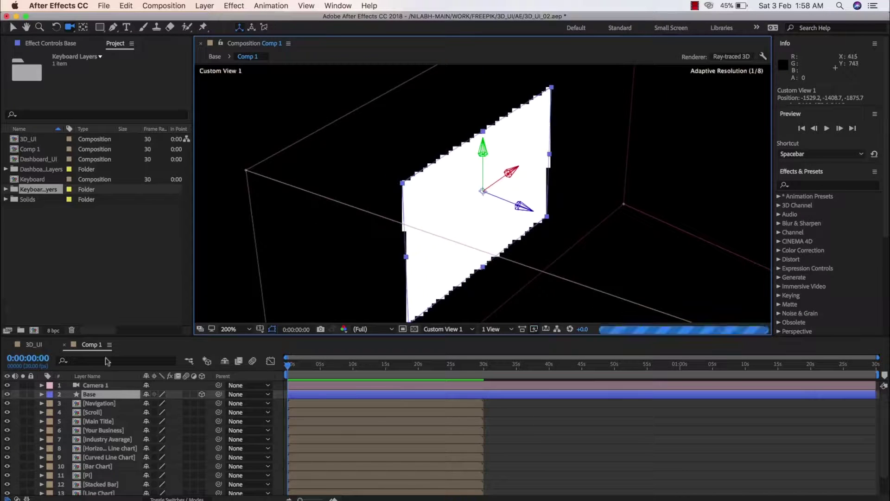
- Set the Base layer's Extrusion Depth to 20 in its geometry options and inspect the extruded slab from another side
{"action": "left_click", "coordinate": [42, 395]}
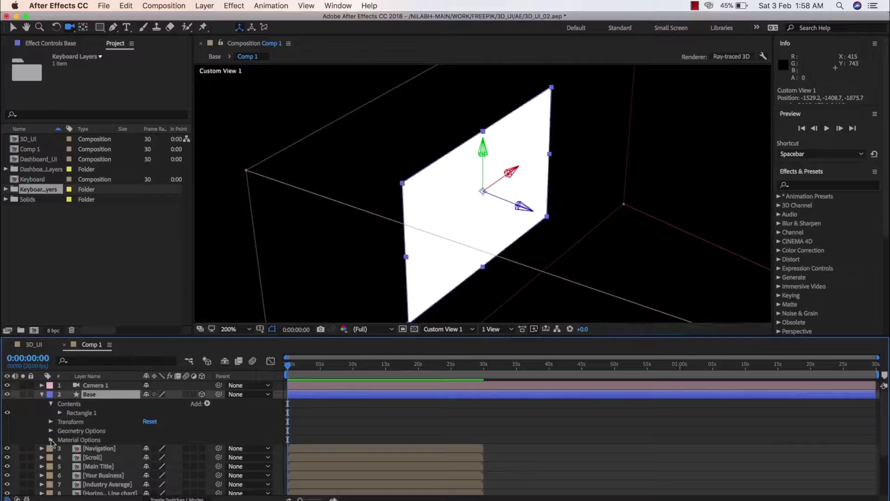
{"action": "left_click", "coordinate": [80, 432]}
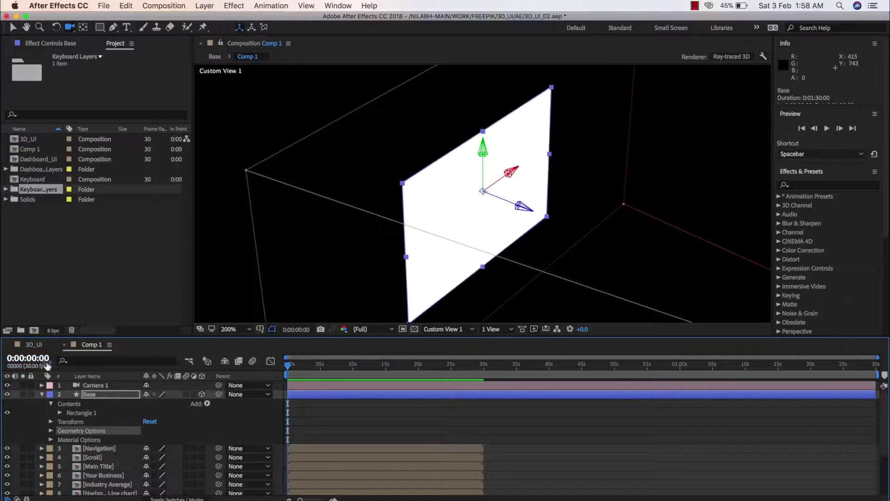
{"action": "left_click", "coordinate": [35, 345]}
{"action": "left_click", "coordinate": [88, 347]}
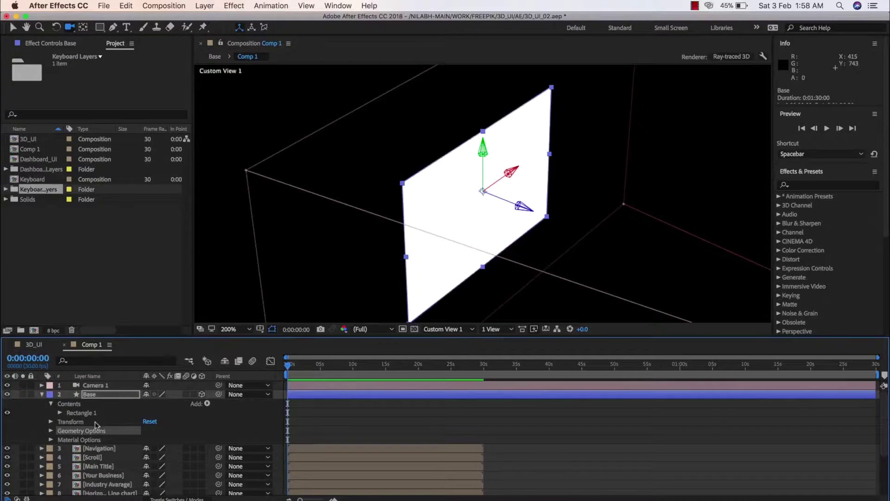
{"action": "left_click", "coordinate": [51, 430]}
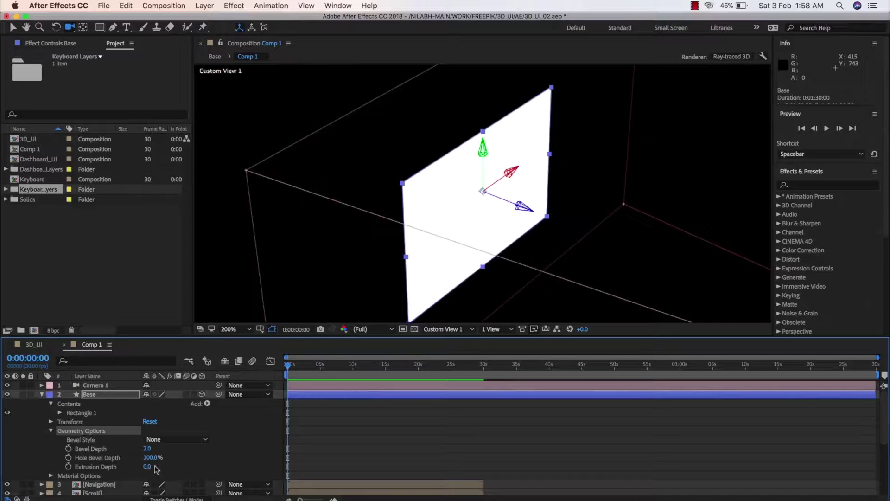
{"action": "left_click_drag", "start_coordinate": [147, 466], "coordinate": [157, 470]}
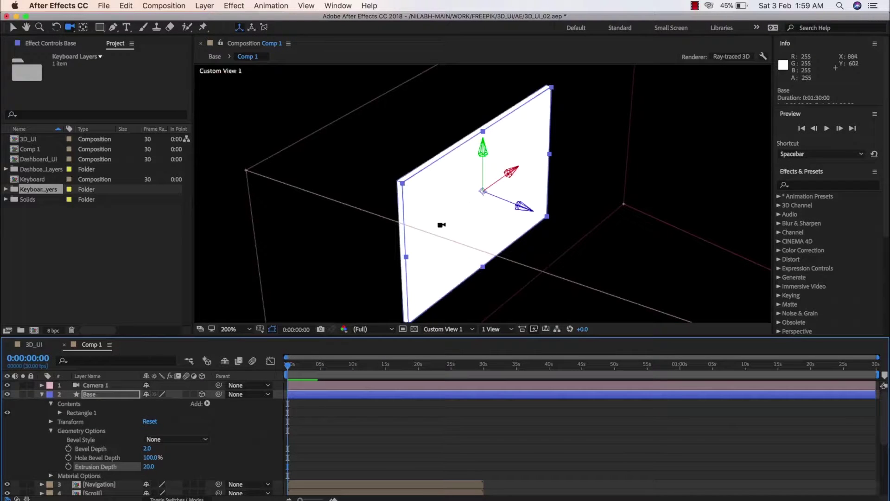
{"action": "left_click_drag", "start_coordinate": [441, 225], "coordinate": [617, 254]}
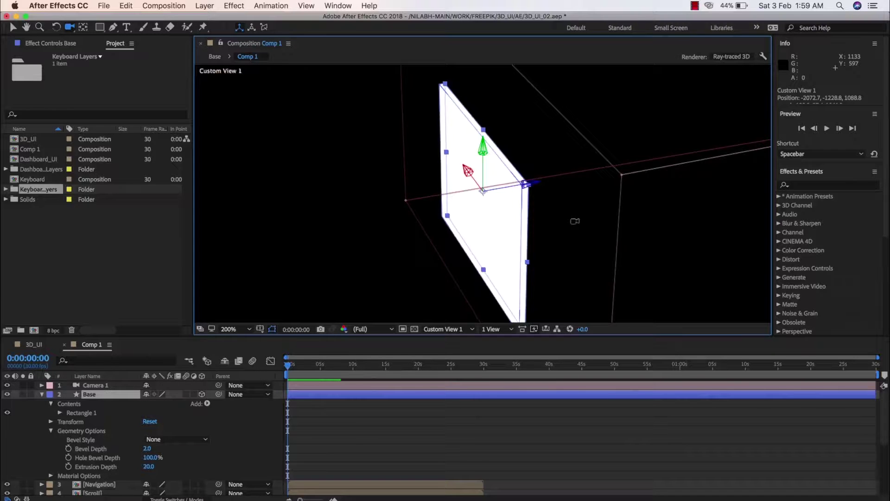
- Set the Base layer's Extrusion Depth to 15 and deselect the layer
{"action": "left_click_drag", "start_coordinate": [558, 256], "coordinate": [474, 274]}
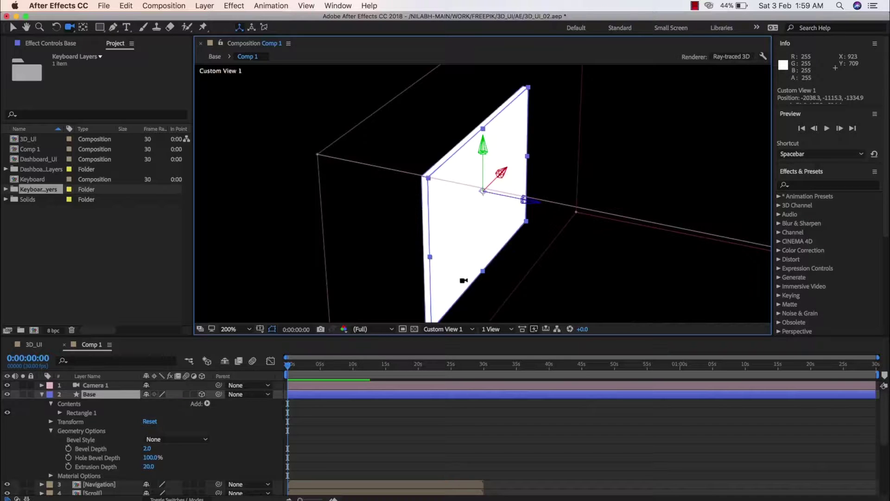
{"action": "key", "text": "cmd+z"}
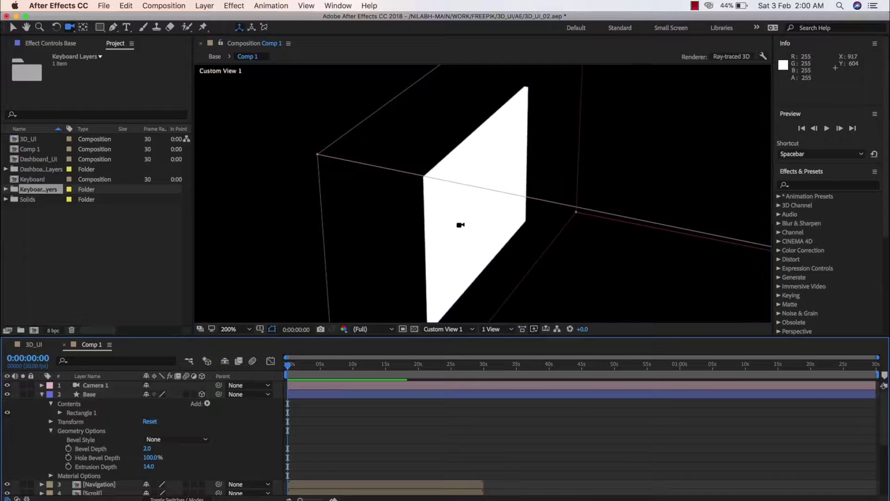
{"action": "left_click", "coordinate": [96, 467]}
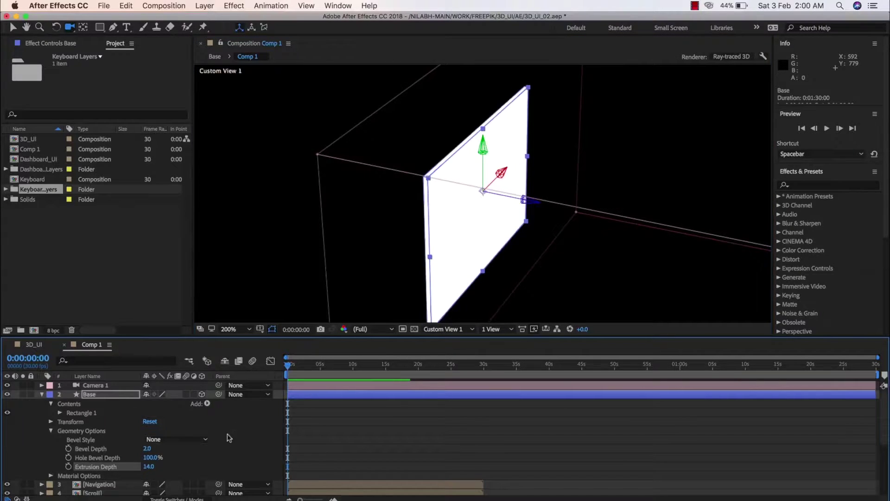
{"action": "left_click_drag", "start_coordinate": [149, 466], "coordinate": [147, 469]}
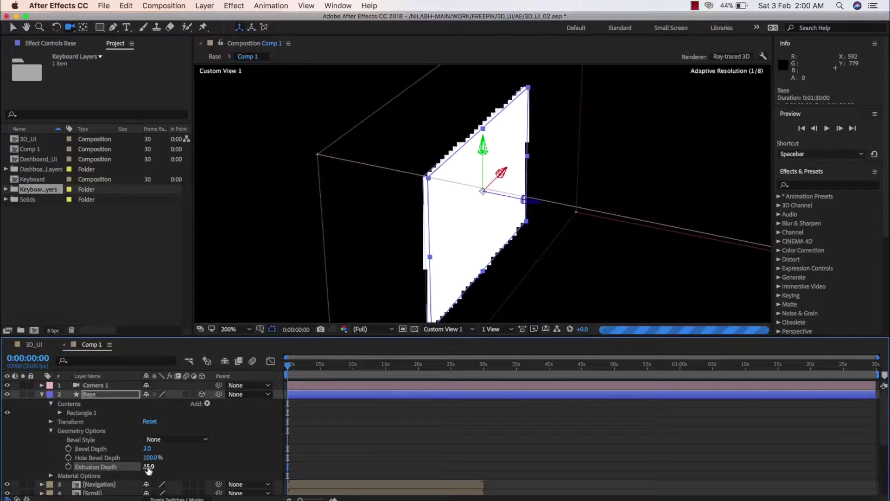
{"action": "key", "text": "F2"}
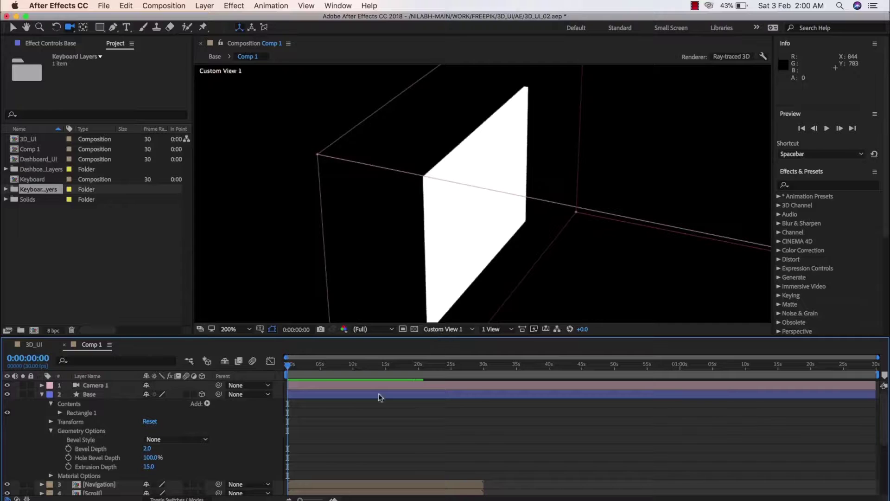
- Add a white spot light to Comp 1 with 100% intensity, a 90° cone angle and 50% cone feather
{"action": "right_click", "coordinate": [26, 415]}
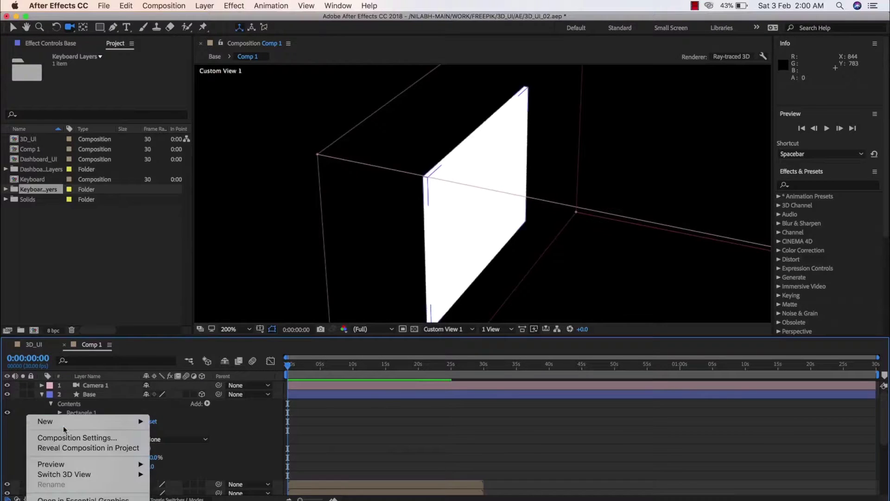
{"action": "mouse_move", "coordinate": [64, 422]}
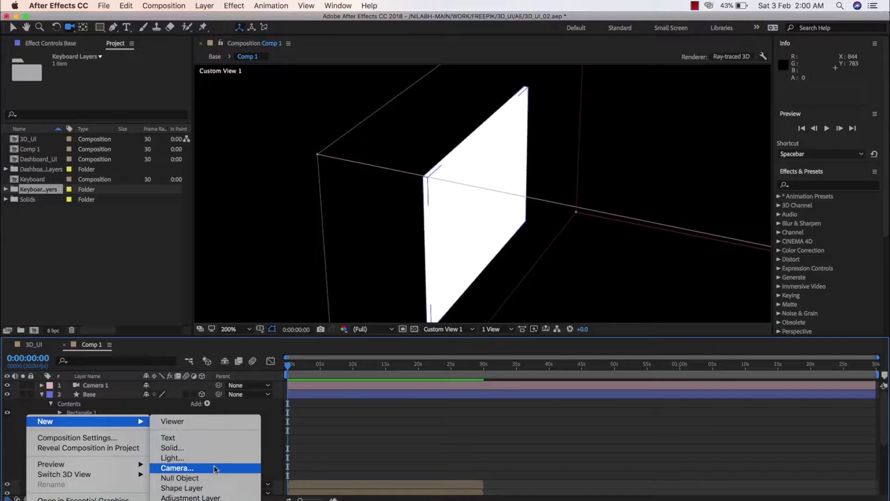
{"action": "left_click", "coordinate": [183, 458]}
{"action": "left_click", "coordinate": [450, 185]}
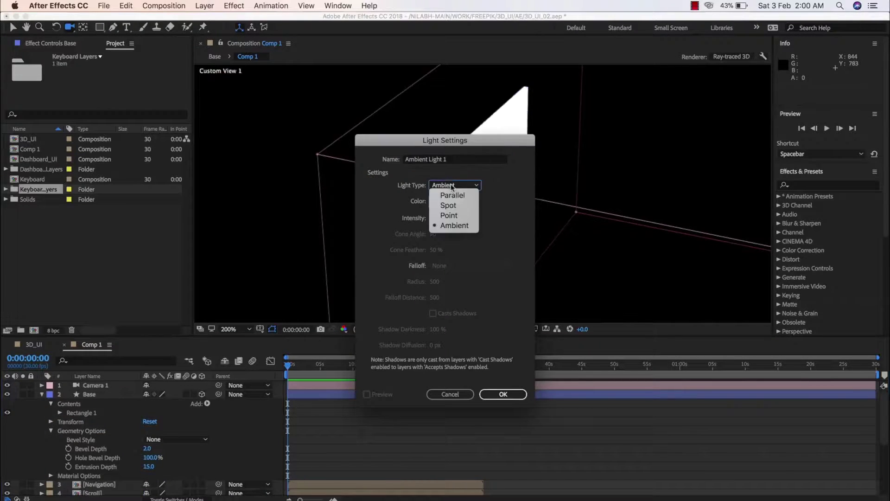
{"action": "left_click", "coordinate": [455, 202]}
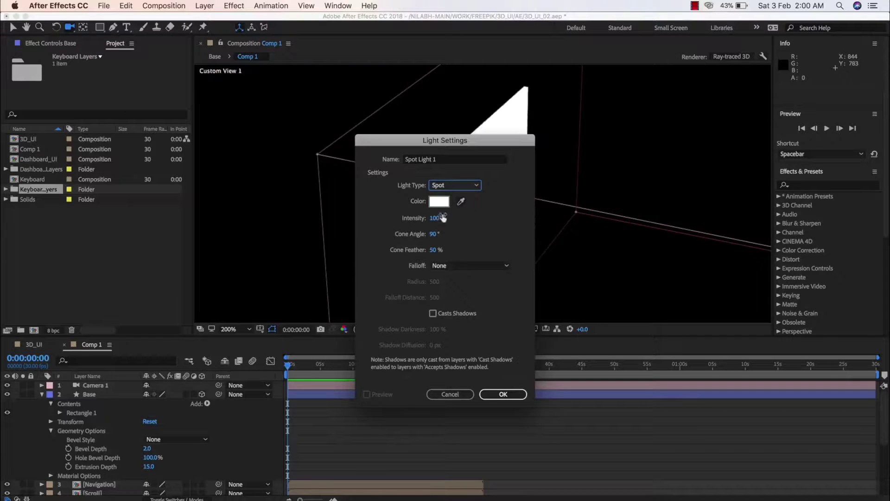
{"action": "left_click", "coordinate": [497, 394]}
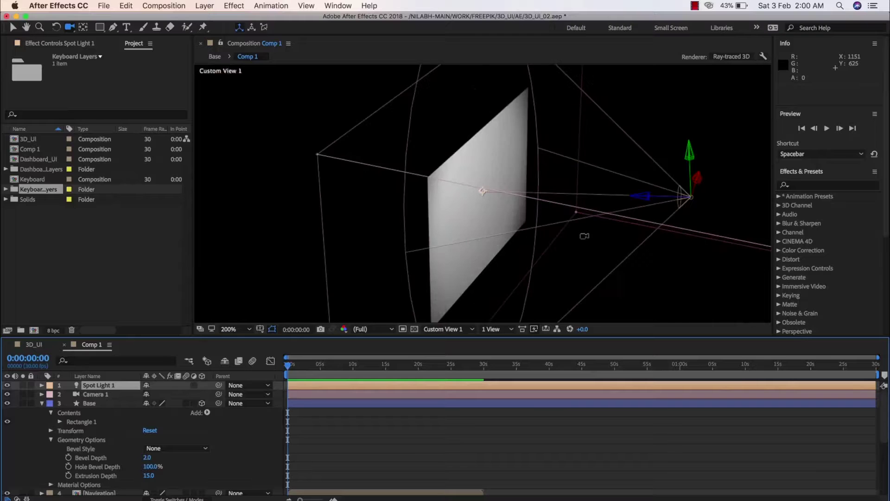
- Move Spot Light 1 to about 1063, 437, -862 in front of the Base slab, and view it from another angle
{"action": "key", "text": "v"}
{"action": "left_click_drag", "start_coordinate": [690, 198], "coordinate": [747, 203]}
{"action": "key", "text": "comma"}
{"action": "key", "text": "h"}
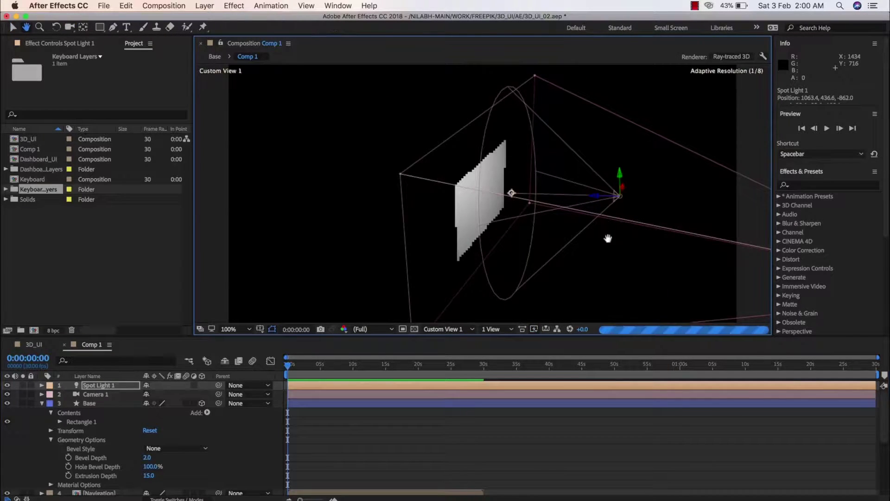
{"action": "left_click_drag", "start_coordinate": [605, 238], "coordinate": [562, 218]}
{"action": "key", "text": "c"}
{"action": "key", "text": "v"}
{"action": "left_click", "coordinate": [563, 222]}
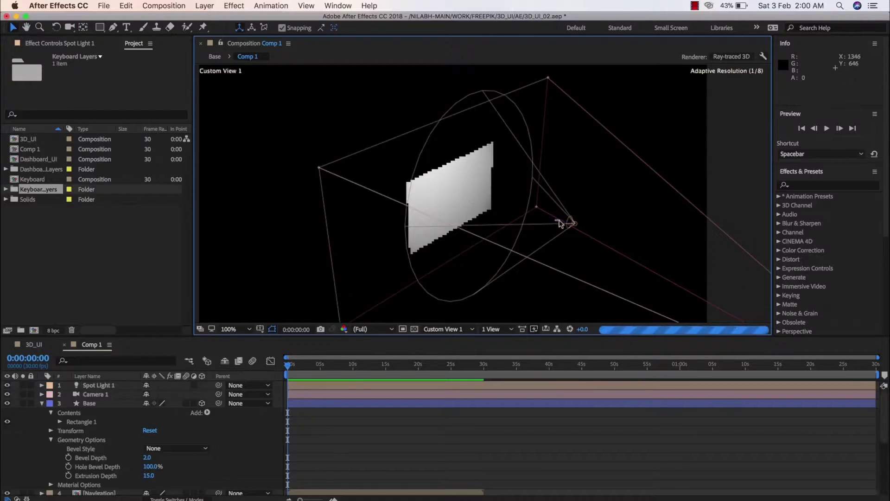
- Raise Spot Light 1 and move it farther from the slab, then place its point of interest at about 1243, 842, 0
{"action": "left_click", "coordinate": [572, 222]}
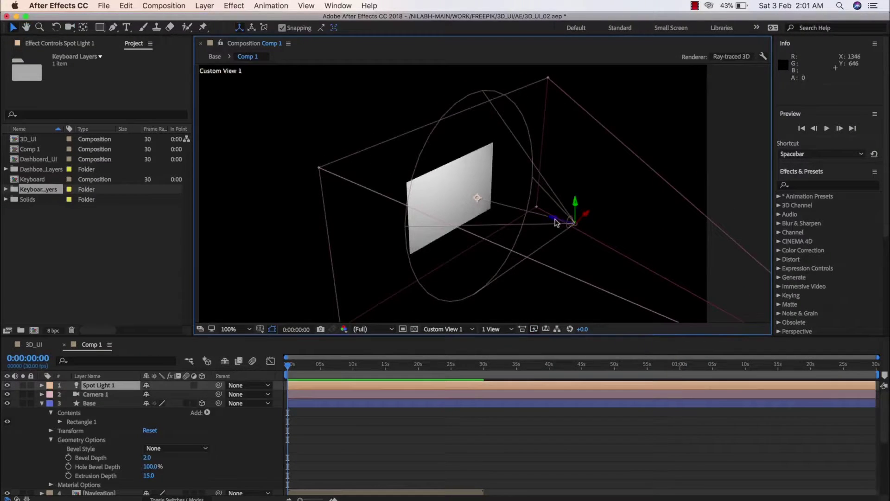
{"action": "left_click", "coordinate": [560, 223]}
{"action": "left_click", "coordinate": [575, 226]}
{"action": "left_click_drag", "start_coordinate": [555, 221], "coordinate": [605, 165]}
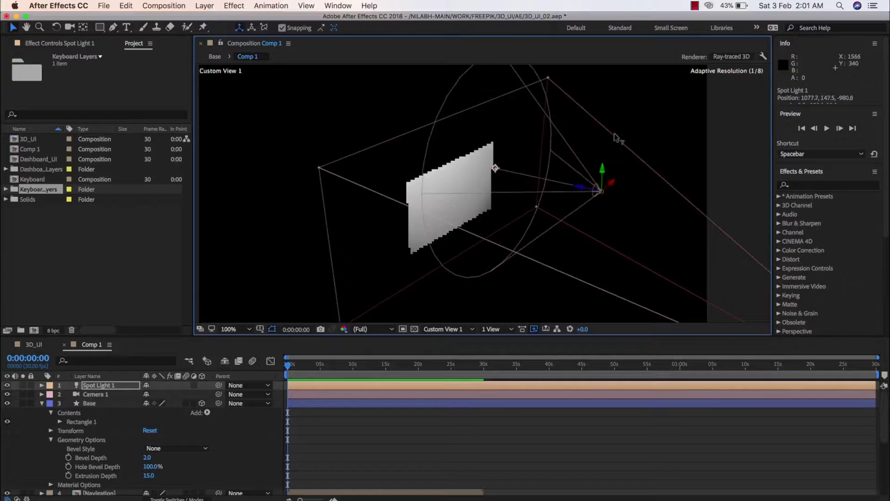
{"action": "left_click_drag", "start_coordinate": [494, 157], "coordinate": [481, 214]}
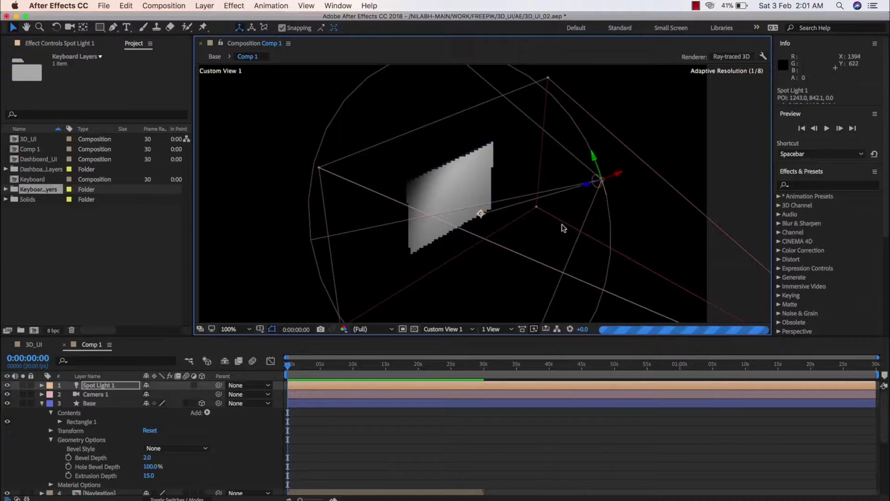
{"action": "key", "text": "c"}
{"action": "left_click_drag", "start_coordinate": [554, 234], "coordinate": [479, 237]}
{"action": "key", "text": "v"}
{"action": "key", "text": "c"}
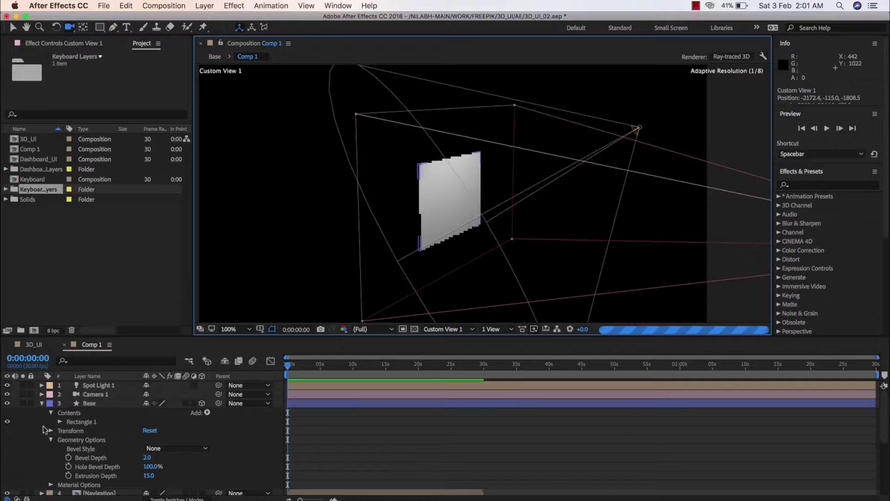
- Add an ambient light to Comp 1
{"action": "right_click", "coordinate": [27, 418]}
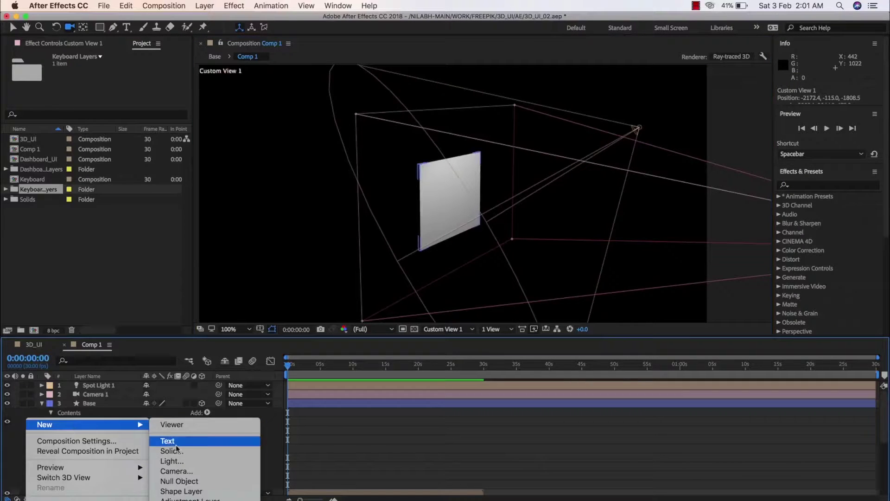
{"action": "left_click", "coordinate": [180, 461]}
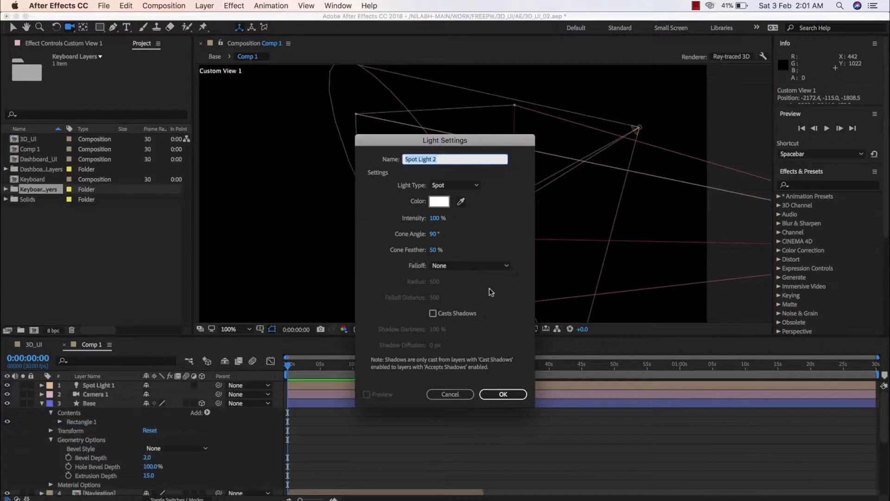
{"action": "left_click", "coordinate": [456, 185]}
{"action": "left_click", "coordinate": [452, 226]}
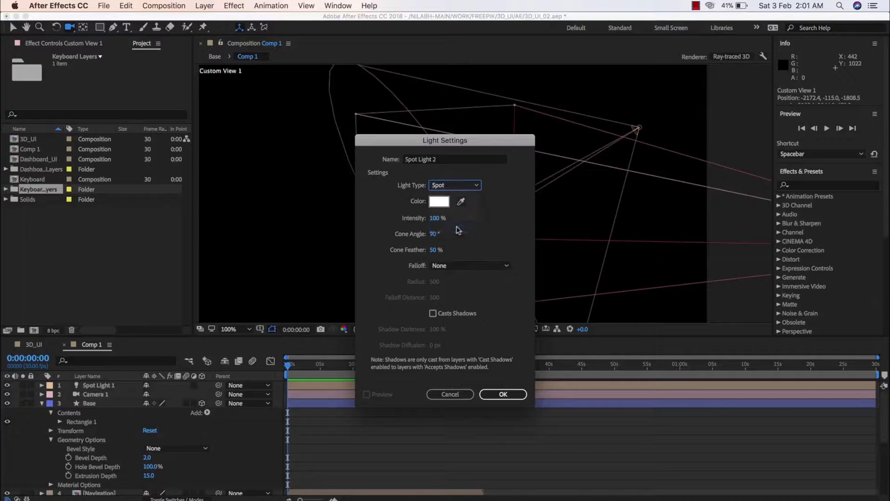
{"action": "left_click", "coordinate": [504, 394]}
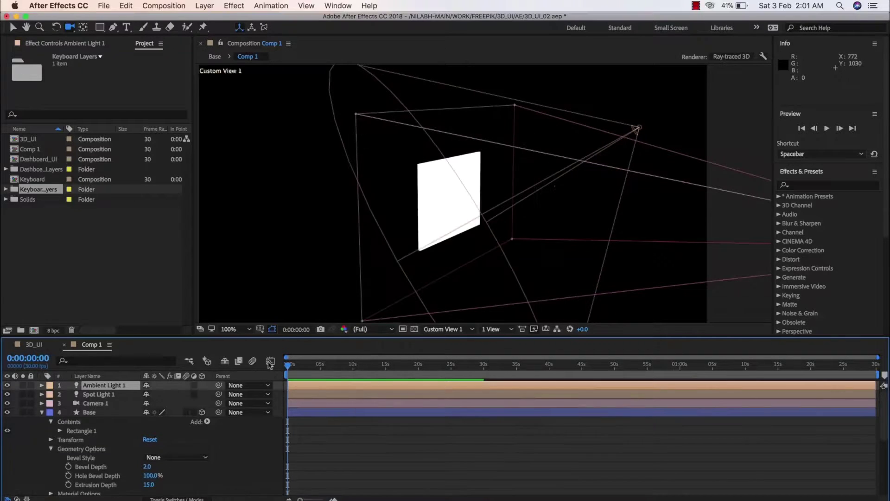
- Lower the ambient light's intensity to 56% in its light options
{"action": "left_click", "coordinate": [41, 385]}
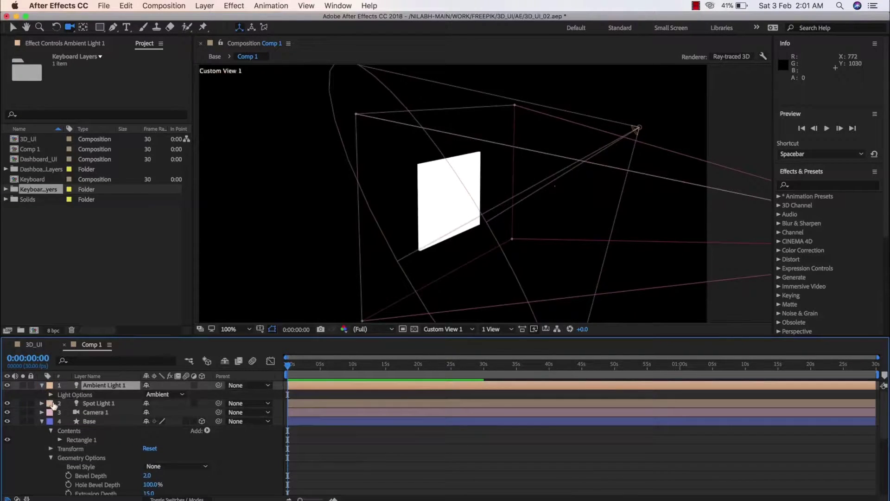
{"action": "left_click", "coordinate": [51, 395]}
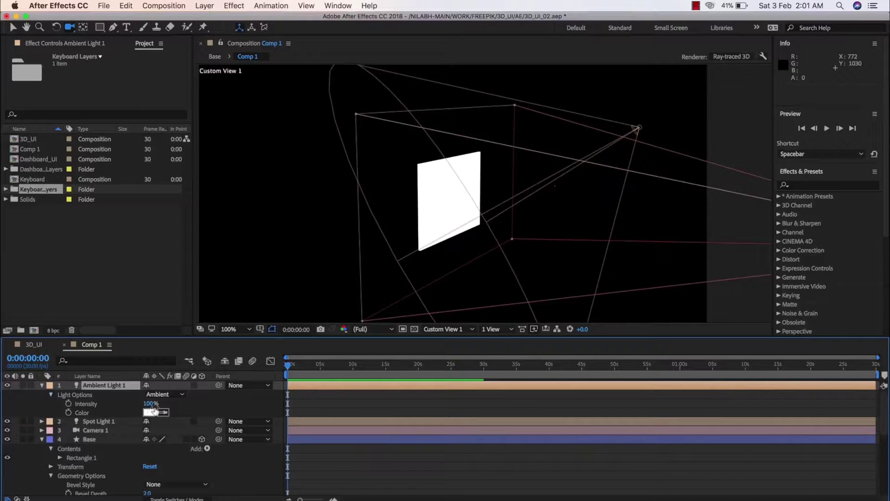
{"action": "left_click_drag", "start_coordinate": [149, 403], "coordinate": [124, 403]}
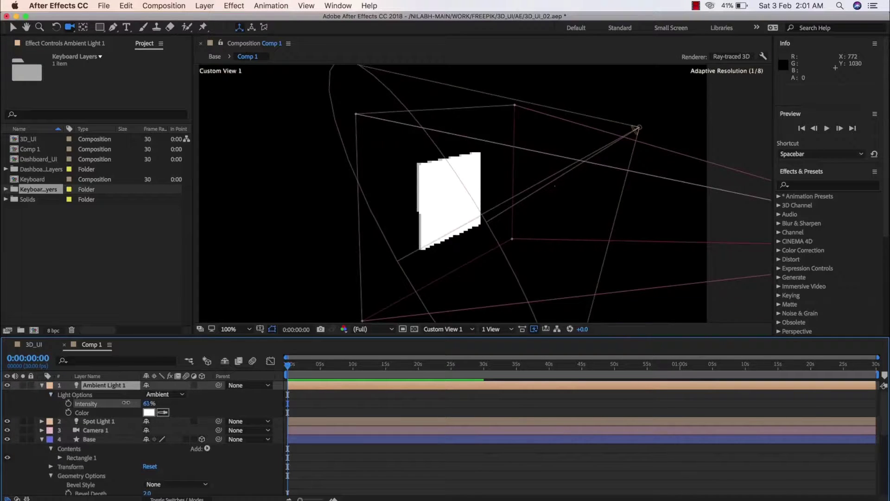
- Change the Base shape's fill color to grey A09C9C and deselect the layer
{"action": "left_click", "coordinate": [96, 440]}
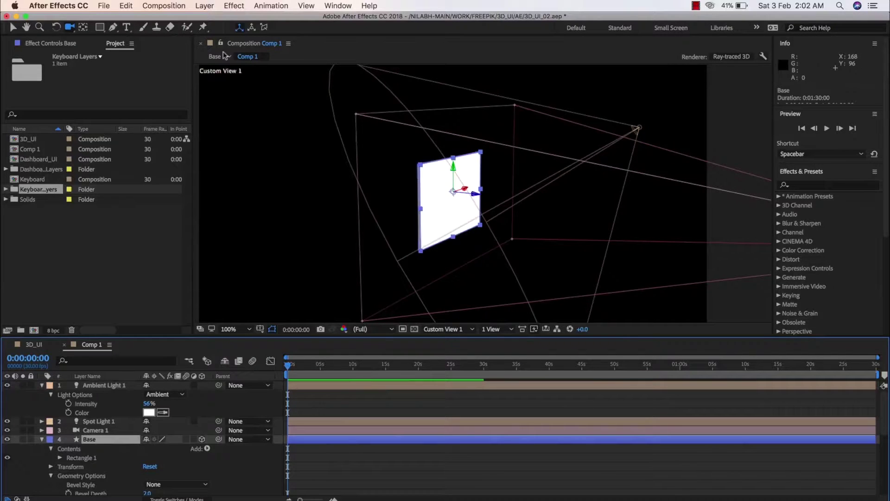
{"action": "key", "text": "v"}
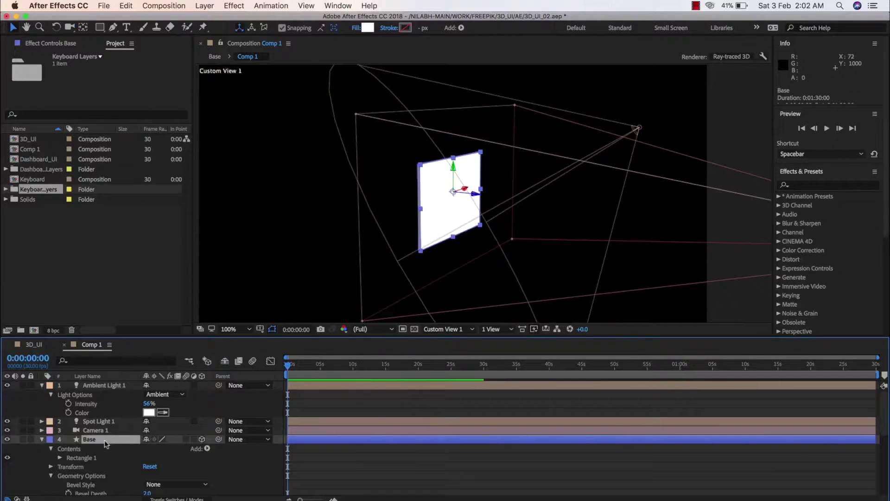
{"action": "left_click", "coordinate": [368, 29]}
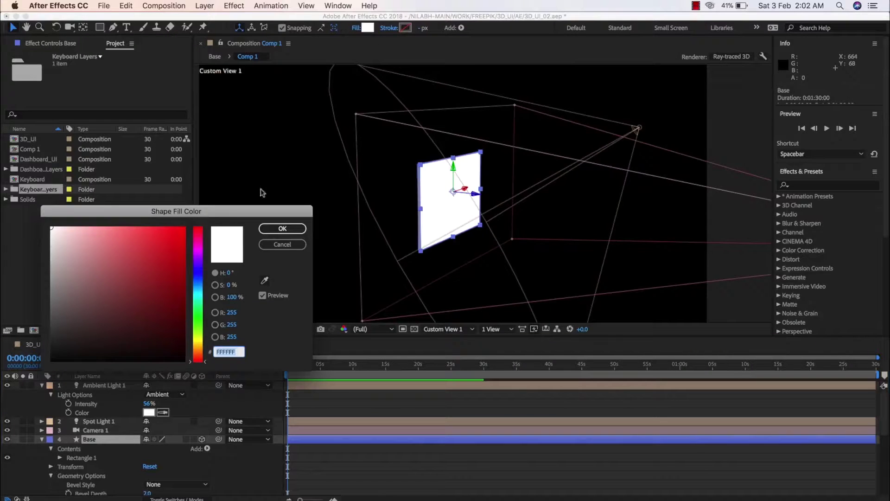
{"action": "left_click_drag", "start_coordinate": [98, 276], "coordinate": [51, 280]}
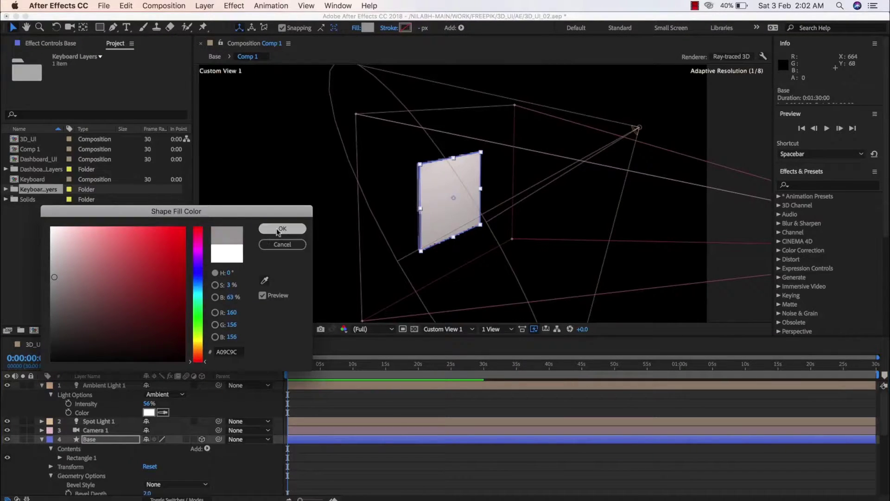
{"action": "left_click", "coordinate": [281, 228]}
{"action": "left_click", "coordinate": [465, 484]}
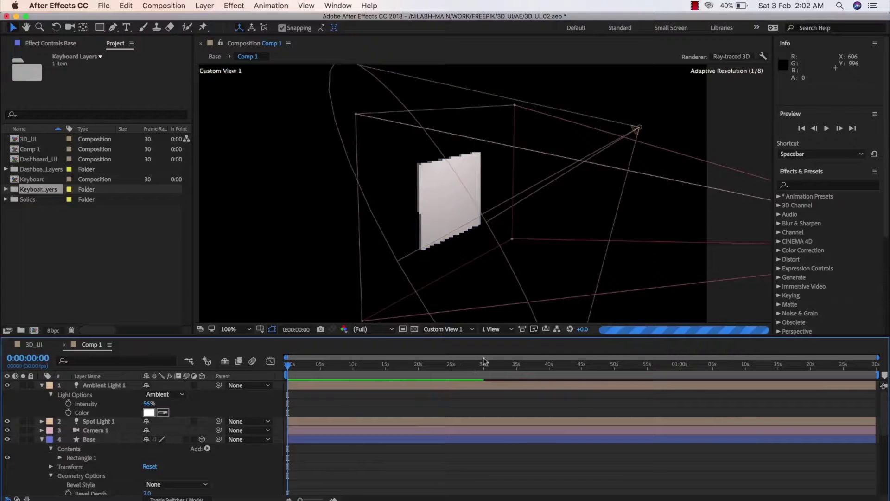
- Switch the composition view to Active Camera and orbit Camera 1 to see the Base slab obliquely from the side
{"action": "left_click", "coordinate": [445, 329]}
{"action": "left_click", "coordinate": [449, 339]}
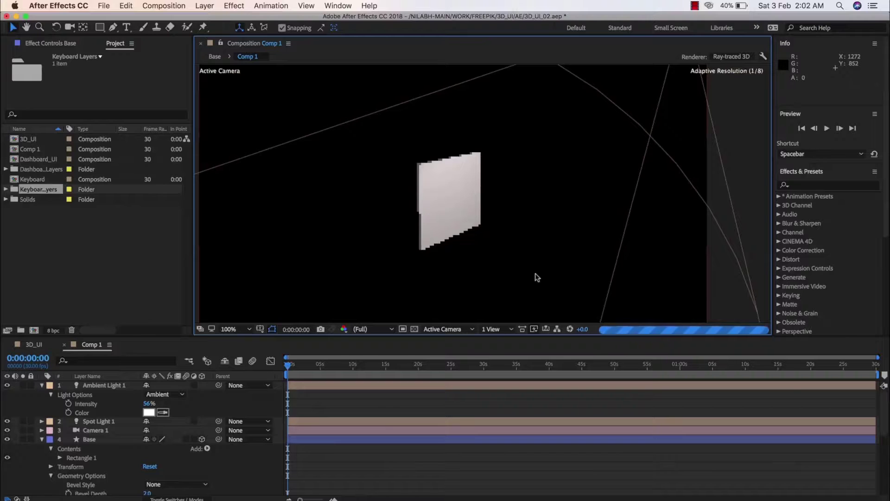
{"action": "key", "text": "c"}
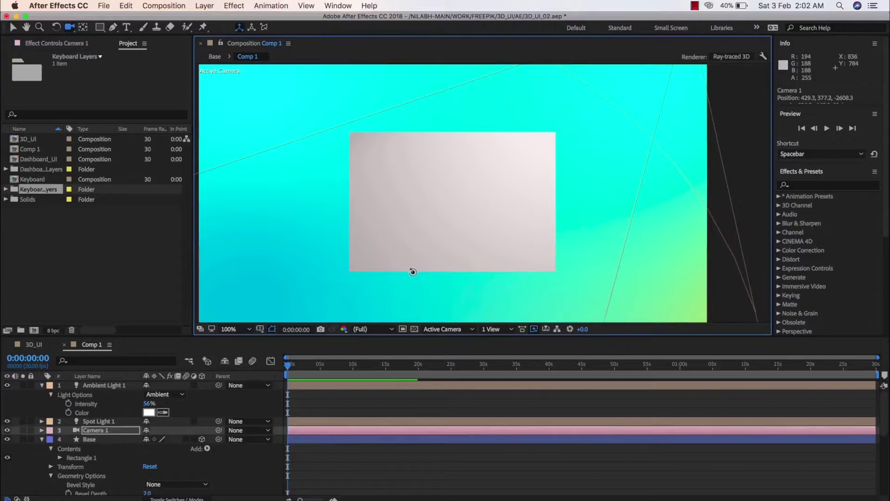
{"action": "left_click_drag", "start_coordinate": [411, 270], "coordinate": [498, 283]}
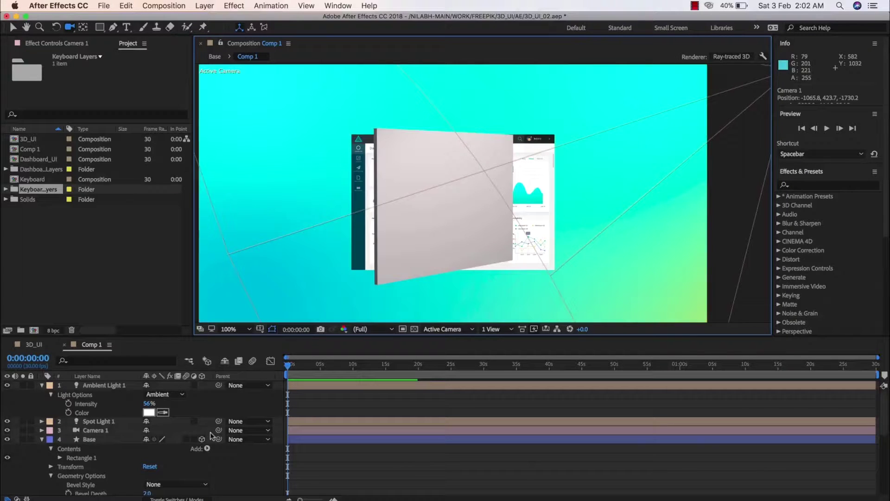
- Collapse the Base shape layer's properties and make all dashboard layers from Navigation to the lower Base layer 3D, leaving BG flat
{"action": "left_click", "coordinate": [42, 440]}
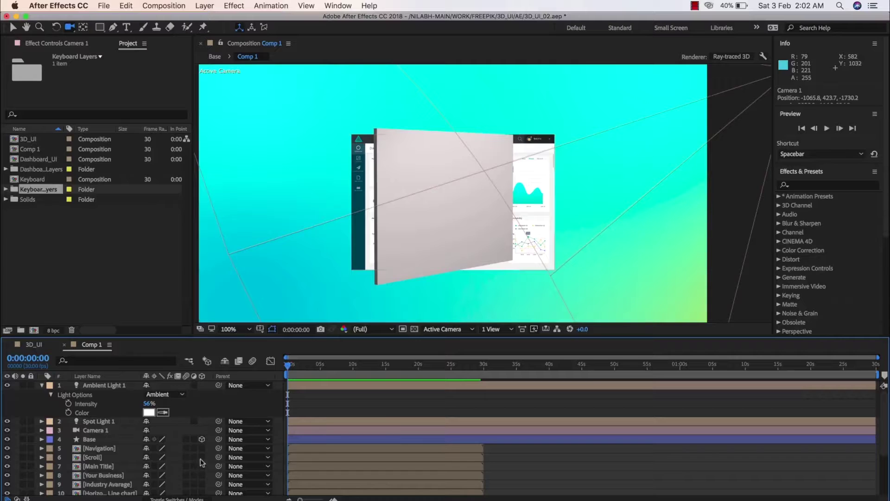
{"action": "left_click_drag", "start_coordinate": [202, 448], "coordinate": [202, 493]}
{"action": "scroll", "coordinate": [213, 475], "scroll_direction": "down", "scroll_amount": 4}
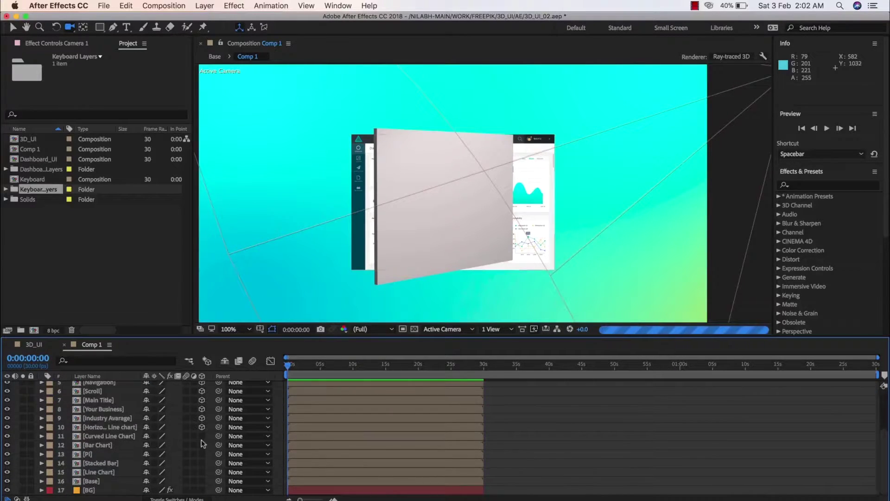
{"action": "left_click_drag", "start_coordinate": [204, 438], "coordinate": [207, 489]}
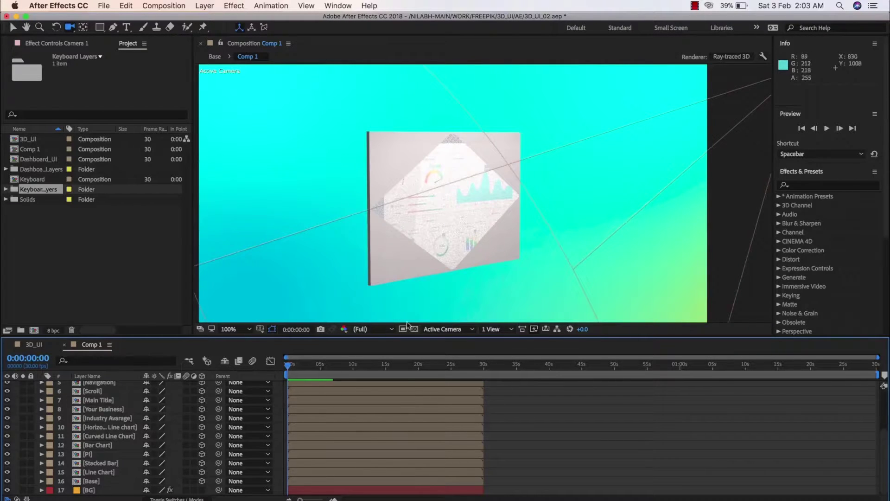
{"action": "left_click", "coordinate": [380, 328]}
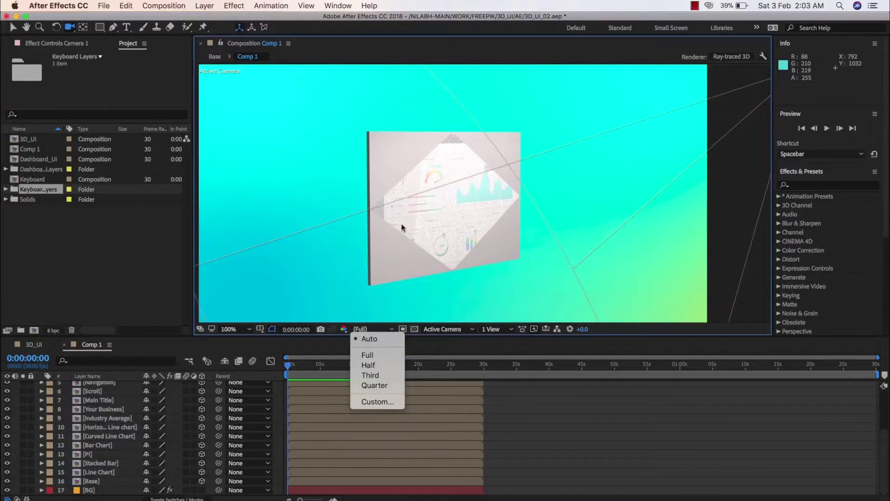
{"action": "left_click", "coordinate": [550, 421]}
- Duplicate the Base shape layer and move the copy's anchor point to the middle of its bottom edge
{"action": "key", "text": "v"}
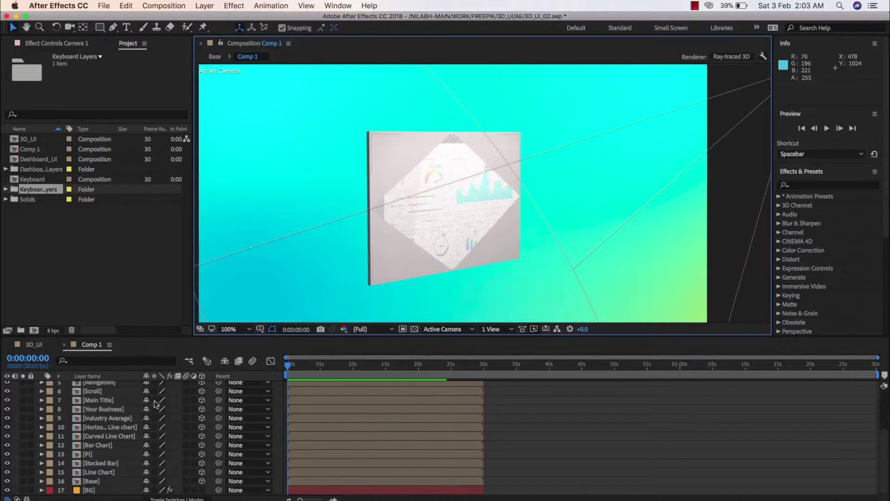
{"action": "scroll", "coordinate": [112, 412], "scroll_direction": "up", "scroll_amount": 5}
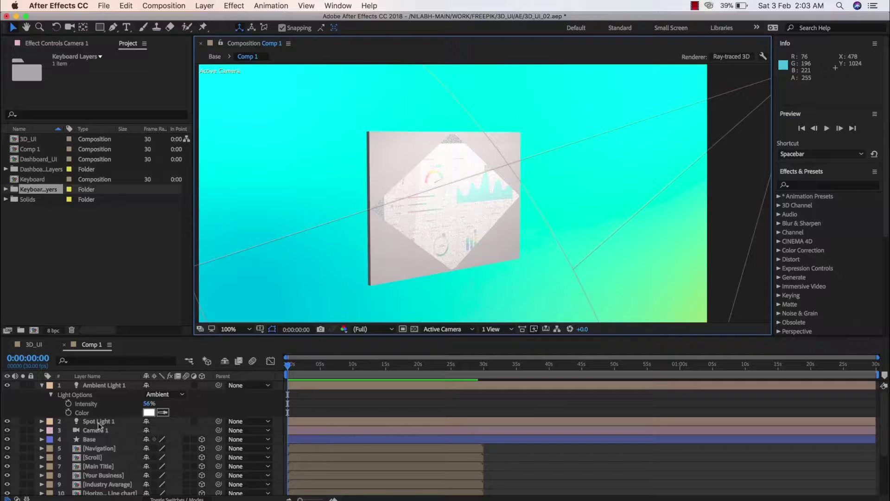
{"action": "left_click", "coordinate": [100, 441]}
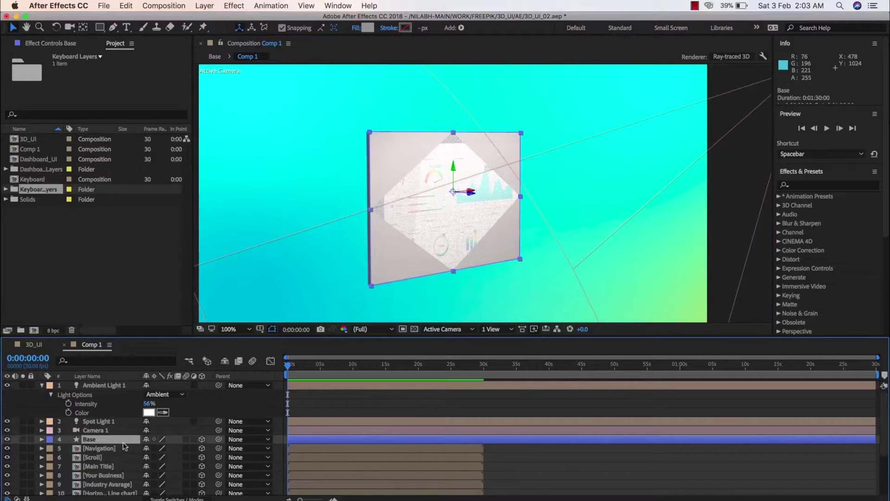
{"action": "key", "text": "super+d"}
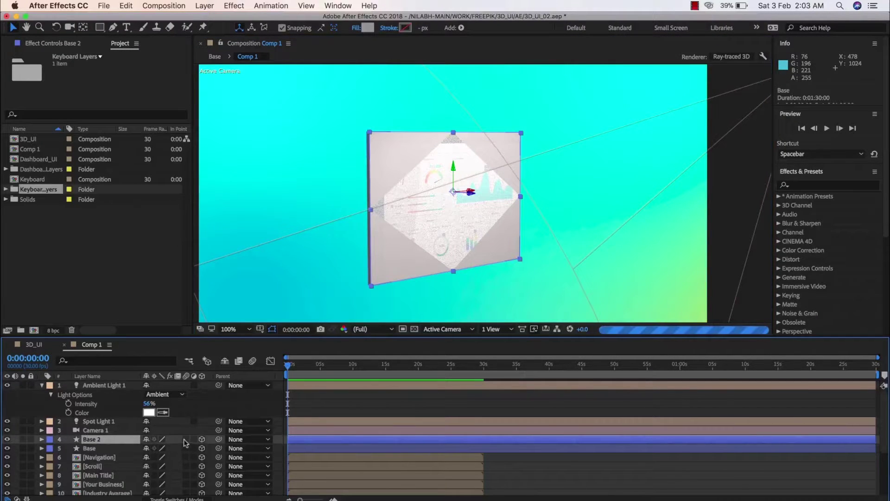
{"action": "left_click", "coordinate": [83, 27]}
{"action": "left_click", "coordinate": [454, 195]}
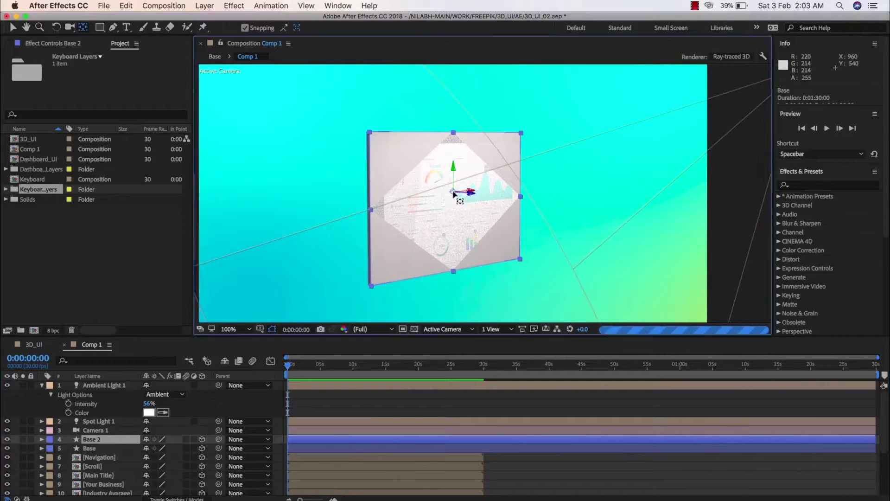
{"action": "left_click_drag", "start_coordinate": [454, 194], "coordinate": [455, 274]}
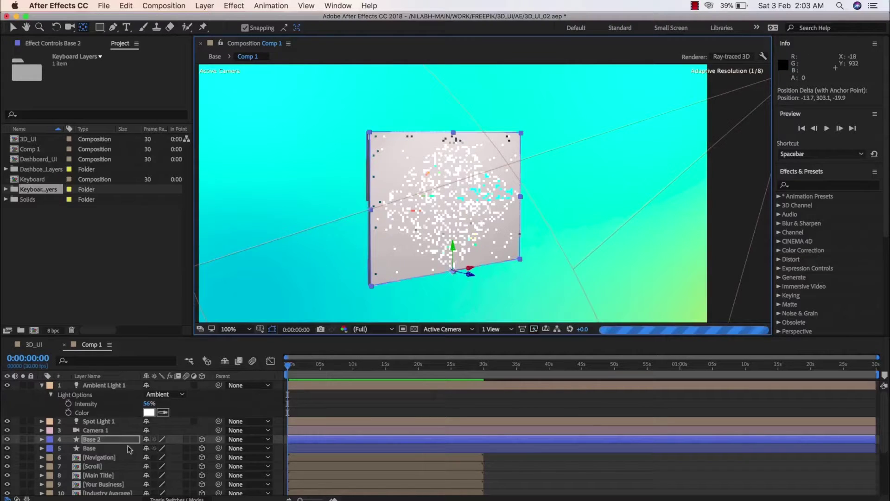
- Set the X rotation of the Base 2 shape layer to 90° so it lies flat as the laptop base
{"action": "key", "text": "r"}
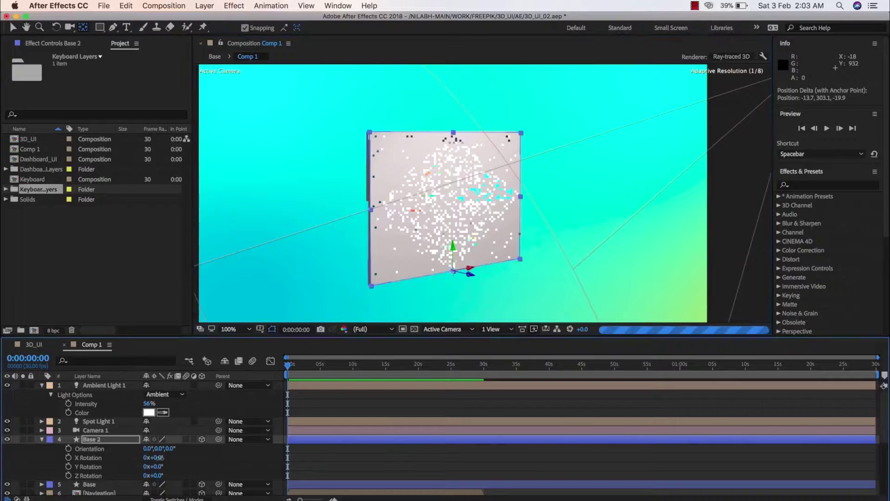
{"action": "left_click_drag", "start_coordinate": [163, 457], "coordinate": [220, 470]}
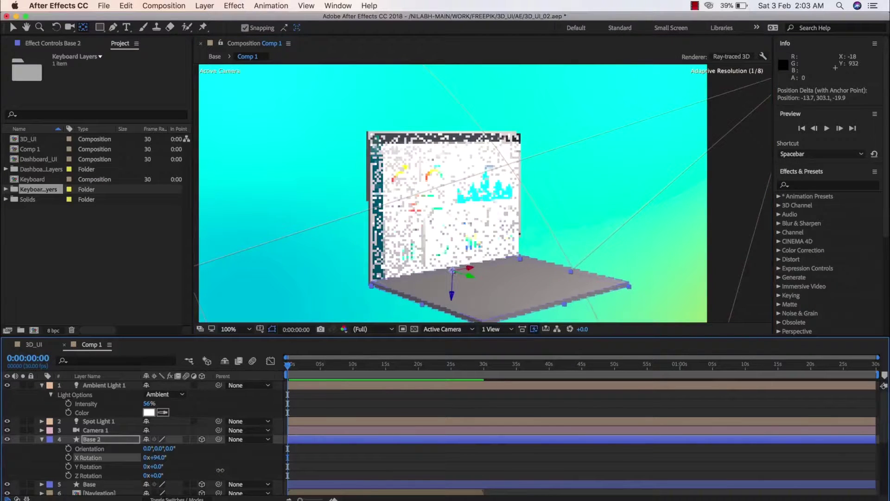
{"action": "left_click", "coordinate": [160, 458]}
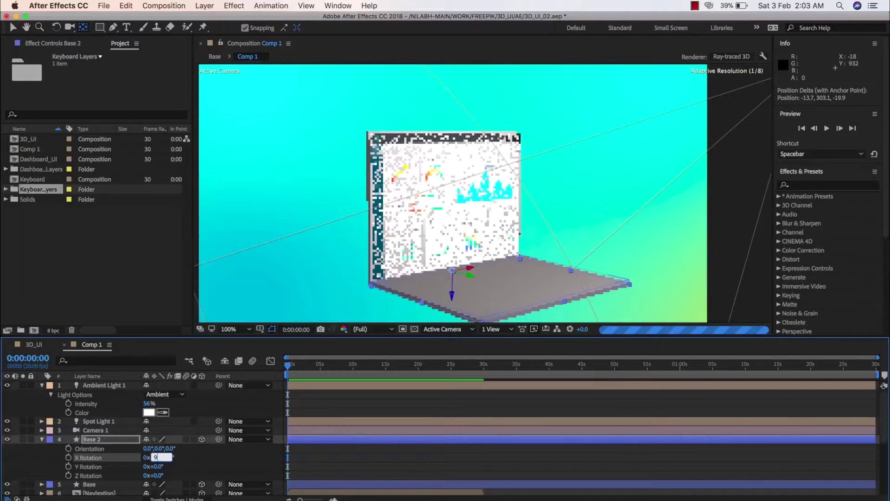
{"action": "key", "text": "Return"}
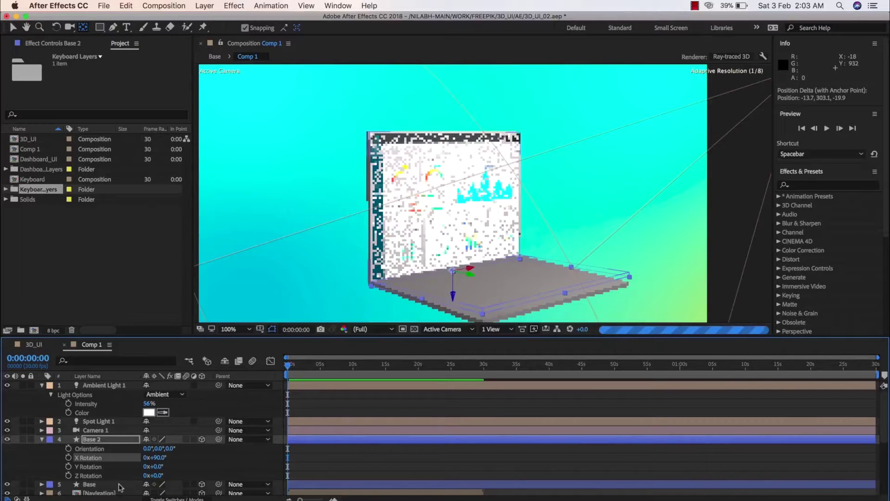
- Rename the original upright Base shape layer as screen
{"action": "left_click", "coordinate": [440, 258]}
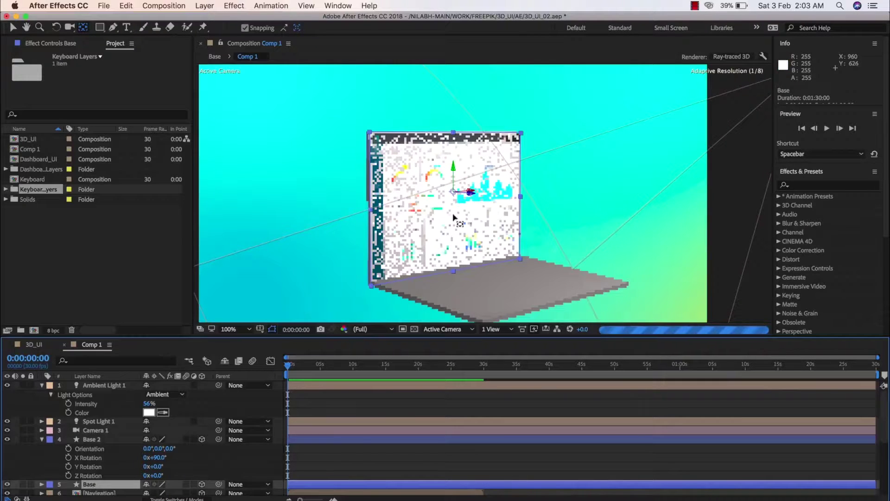
{"action": "right_click", "coordinate": [129, 483]}
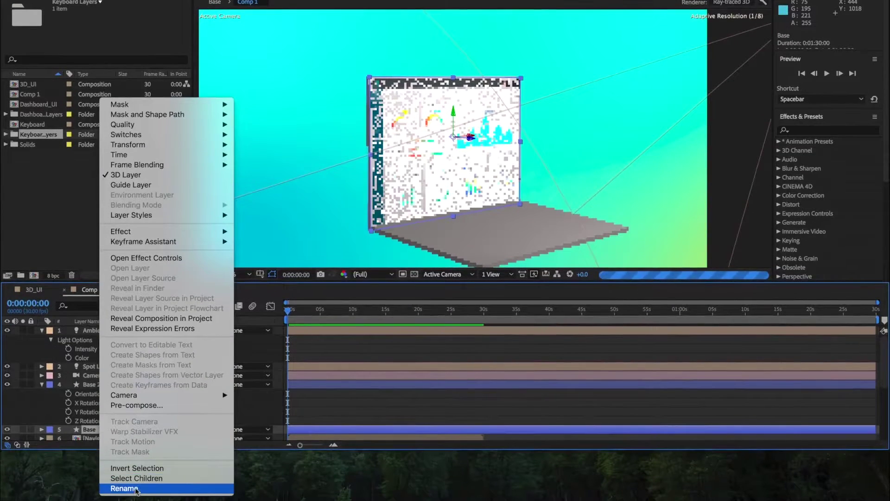
{"action": "left_click", "coordinate": [132, 484]}
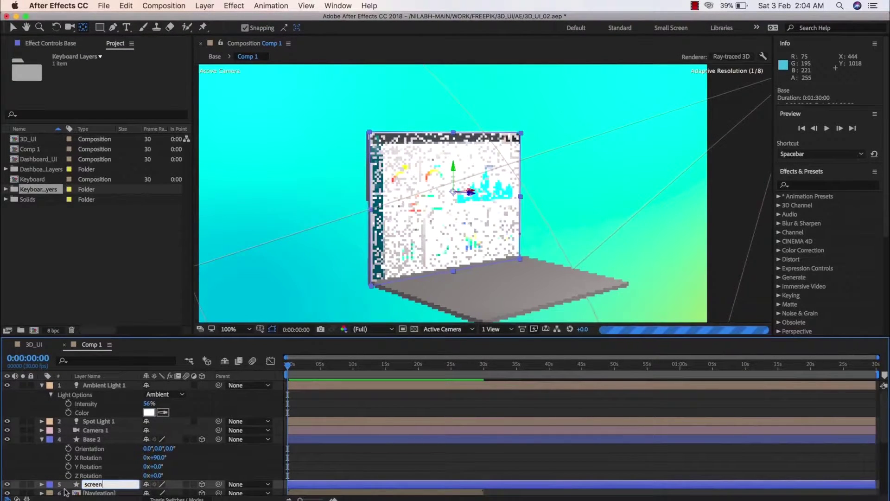
{"action": "key", "text": "Return"}
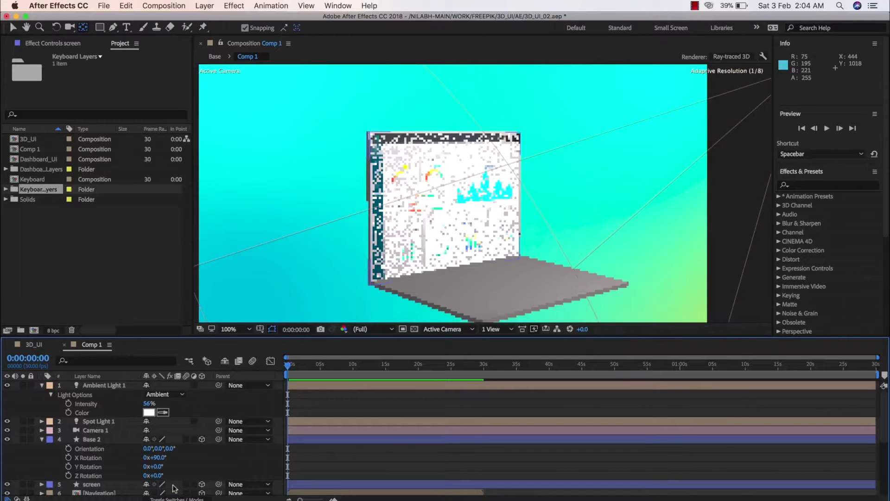
- Look at the finished laptop in the 3D_UI composition for reference and return to Comp 1
{"action": "left_click", "coordinate": [115, 486]}
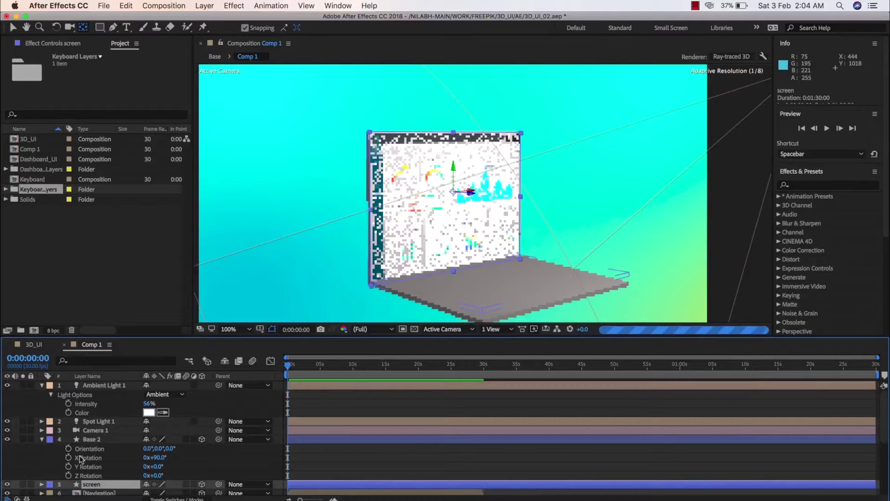
{"action": "left_click", "coordinate": [34, 345]}
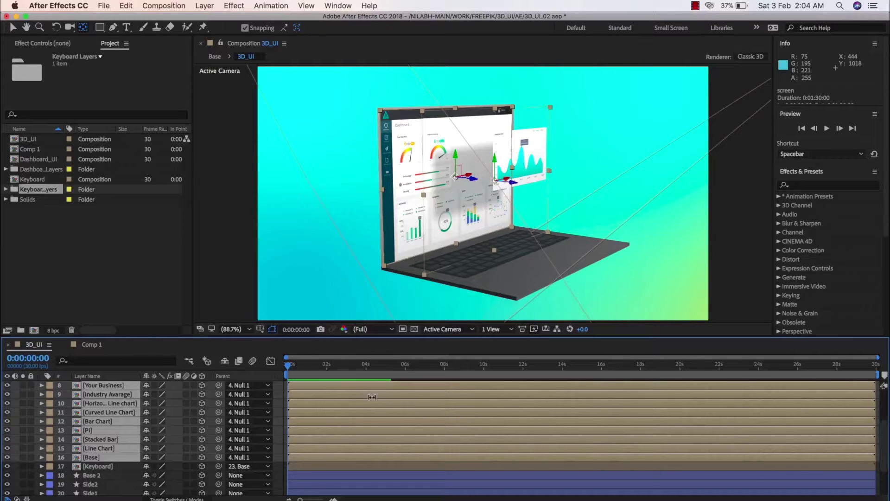
{"action": "left_click", "coordinate": [91, 344]}
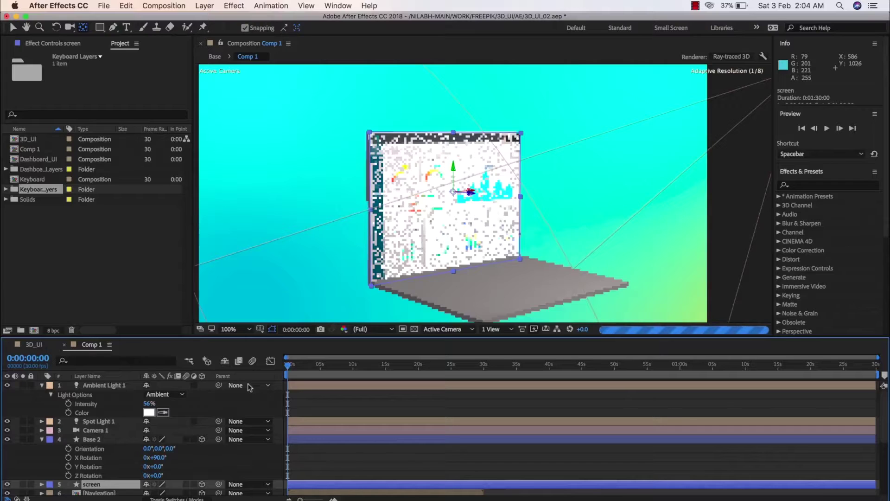
- Set the preview resolution of the Comp 1 view to Half
{"action": "left_click", "coordinate": [388, 328]}
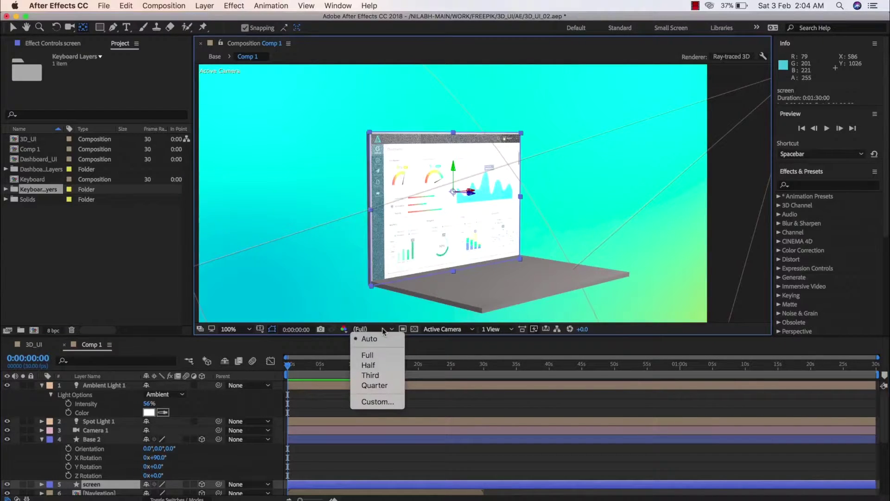
{"action": "left_click", "coordinate": [376, 364]}
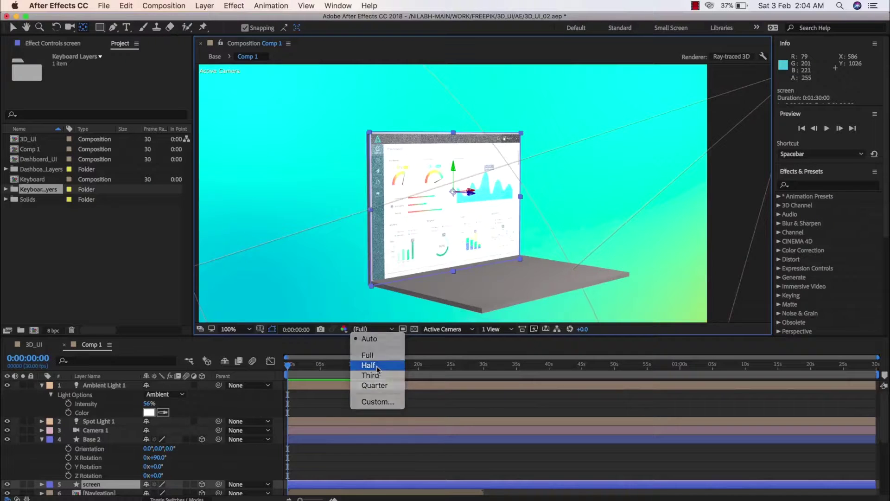
{"action": "left_click", "coordinate": [374, 329]}
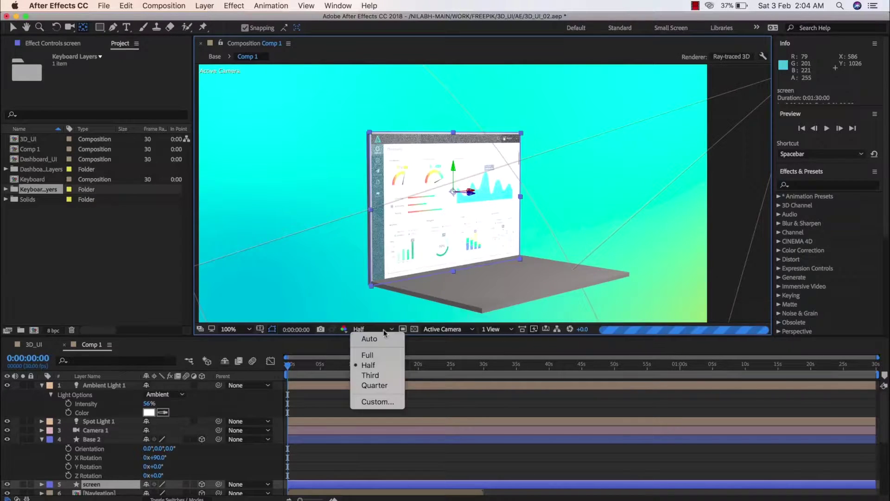
{"action": "left_click", "coordinate": [376, 365]}
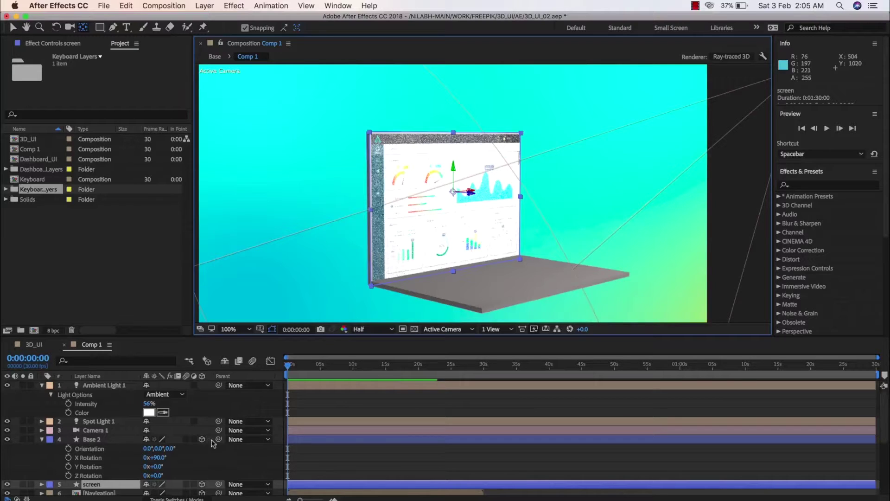
- Set the screen shape layer's extrusion depth to 8 in its geometry options and deselect the layer
{"action": "left_click", "coordinate": [112, 485]}
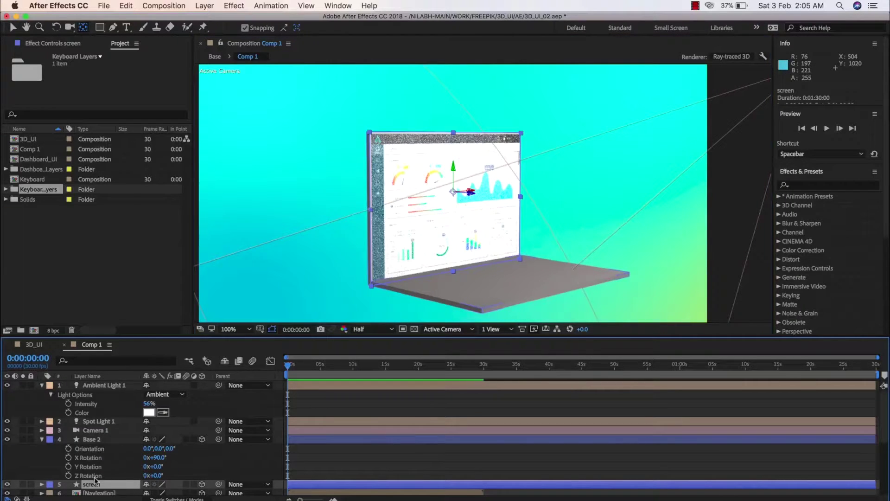
{"action": "scroll", "coordinate": [110, 463], "scroll_direction": "down", "scroll_amount": 3}
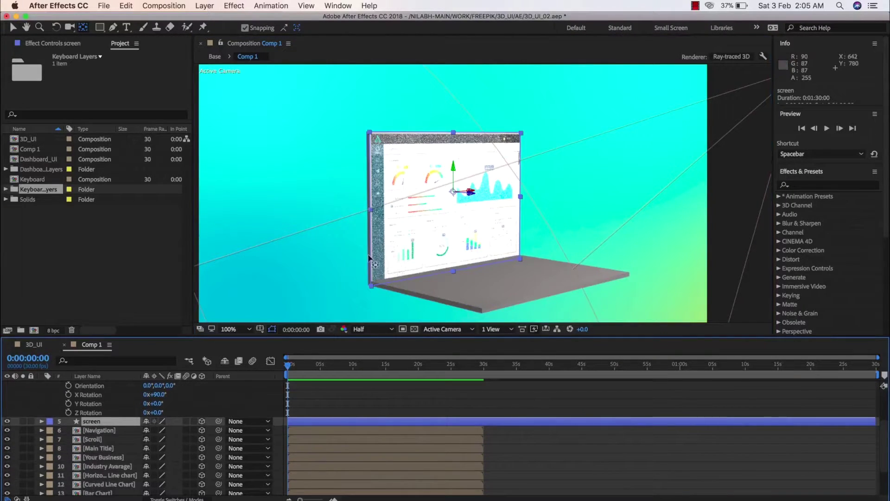
{"action": "key", "text": "c"}
{"action": "left_click_drag", "start_coordinate": [386, 259], "coordinate": [423, 262]}
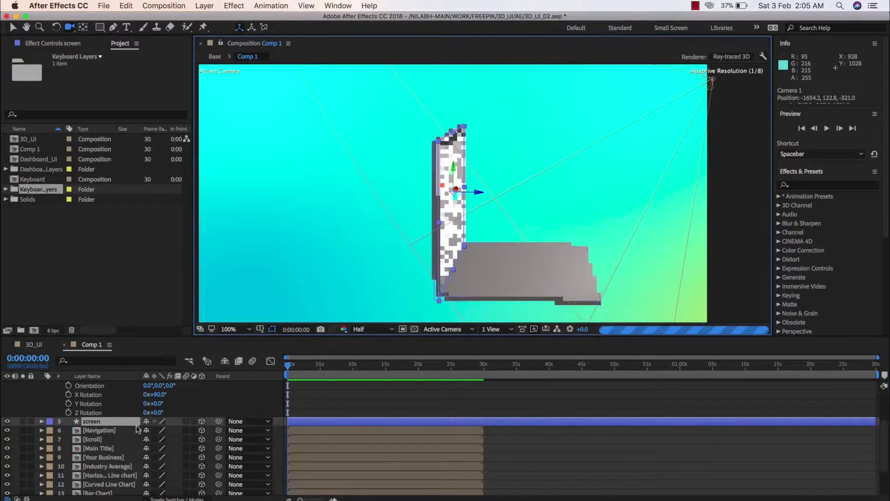
{"action": "left_click", "coordinate": [41, 421]}
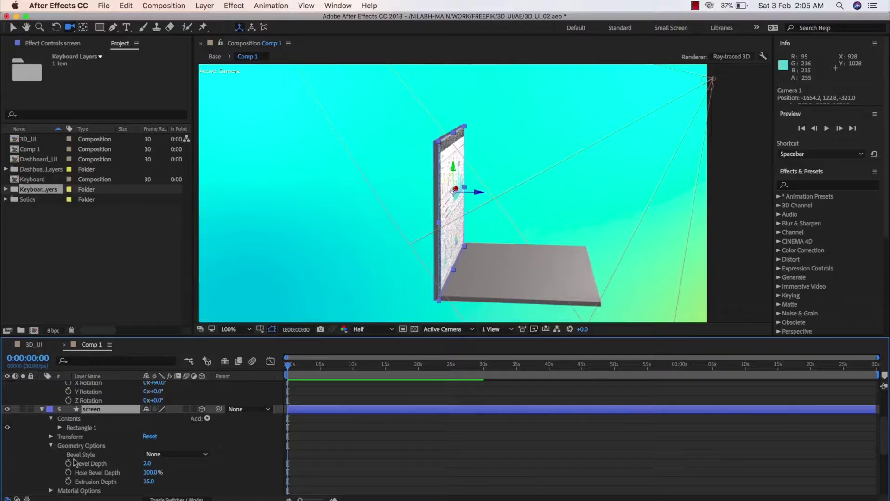
{"action": "left_click", "coordinate": [149, 482]}
{"action": "type", "text": "8"}
{"action": "key", "text": "Return"}
{"action": "left_click", "coordinate": [413, 452]}
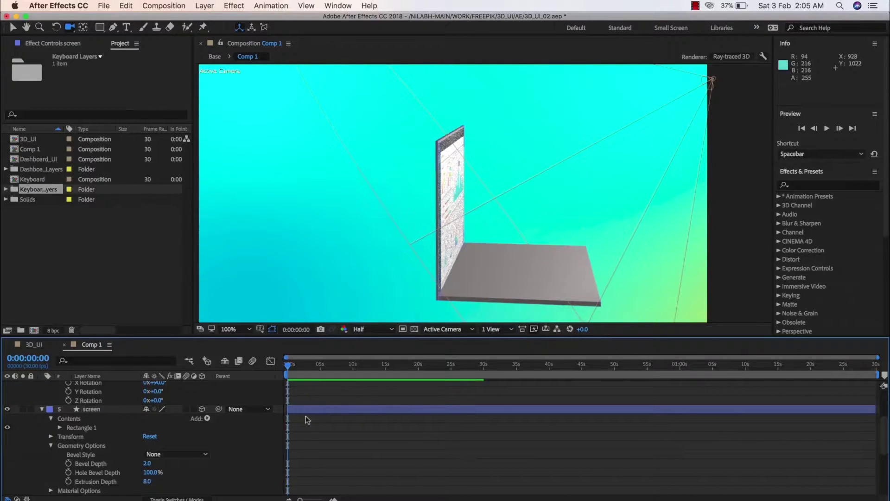
- Select all dashboard layers from Navigation to the lower Base and shift them slightly along Z relative to the screen slab
{"action": "scroll", "coordinate": [208, 441], "scroll_direction": "up", "scroll_amount": 5}
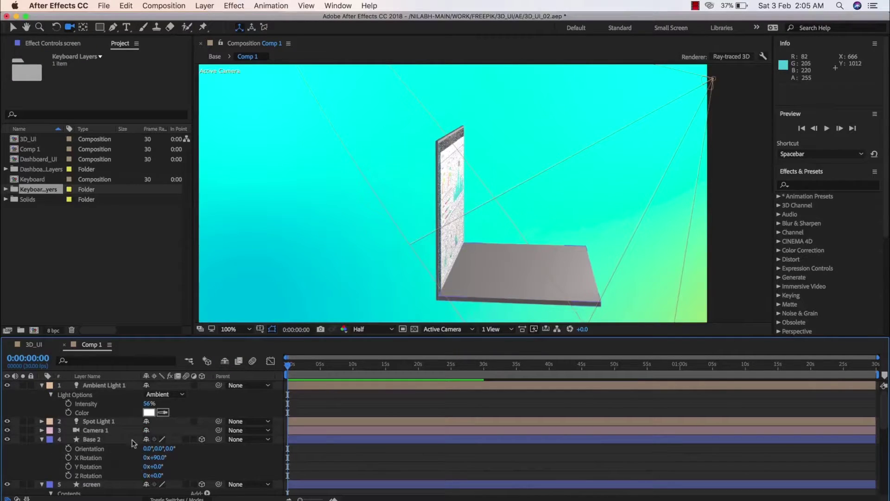
{"action": "scroll", "coordinate": [120, 439], "scroll_direction": "down", "scroll_amount": 5}
{"action": "scroll", "coordinate": [119, 440], "scroll_direction": "down", "scroll_amount": 5}
{"action": "left_click", "coordinate": [101, 431]}
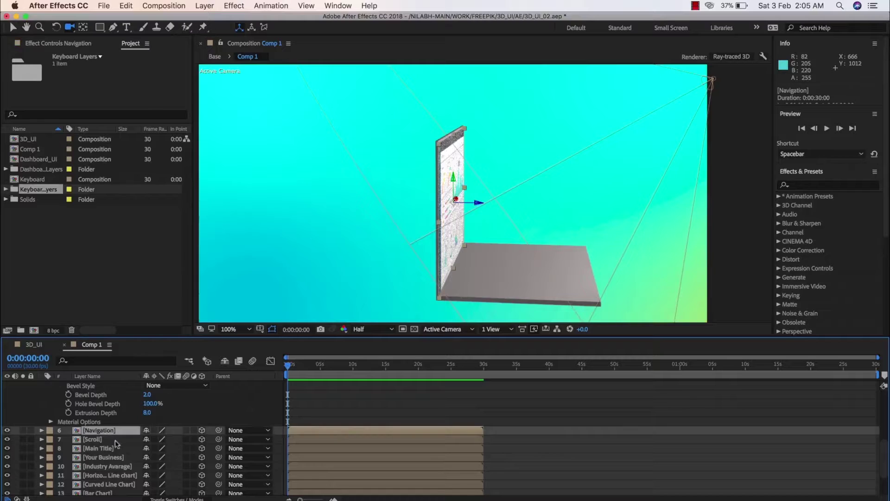
{"action": "scroll", "coordinate": [123, 437], "scroll_direction": "down", "scroll_amount": 3}
{"action": "left_click", "coordinate": [98, 482], "text": "shift"}
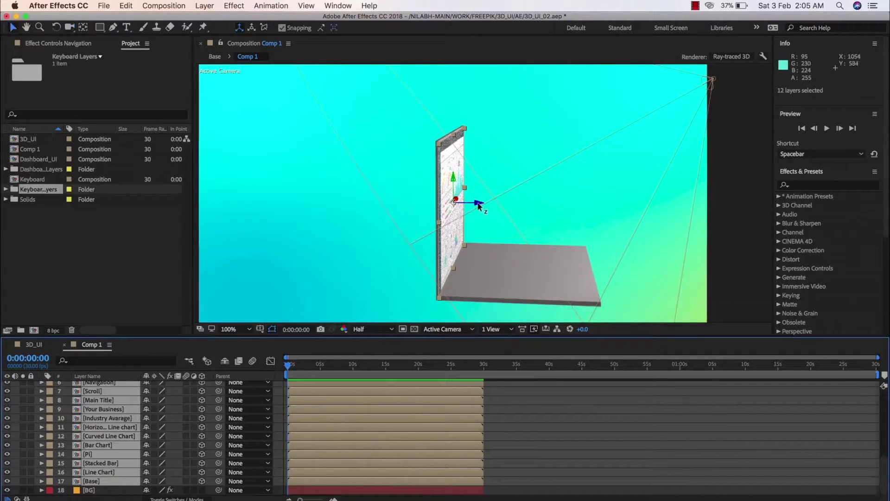
{"action": "key", "text": "v"}
{"action": "left_click_drag", "start_coordinate": [477, 203], "coordinate": [481, 207]}
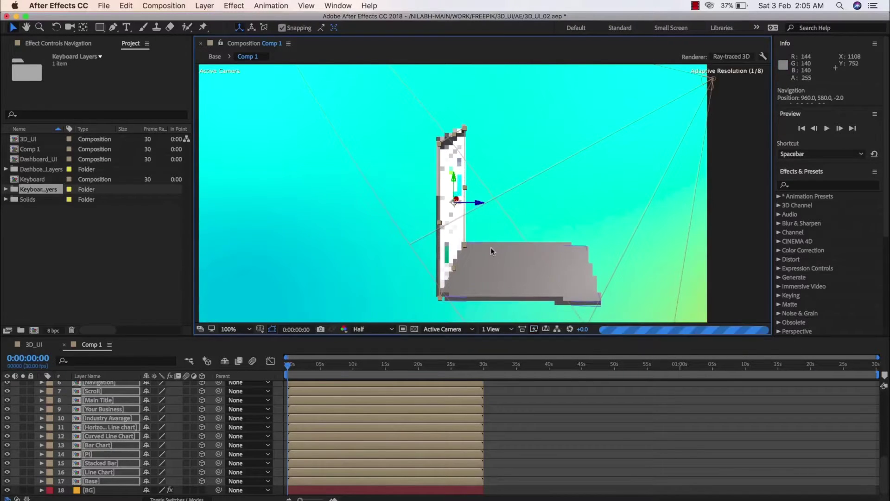
{"action": "key", "text": "period"}
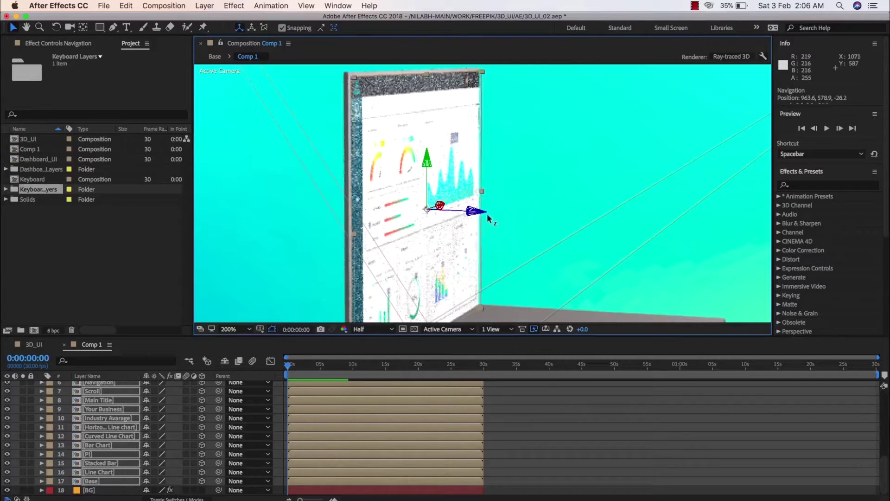
{"action": "left_click", "coordinate": [119, 460]}
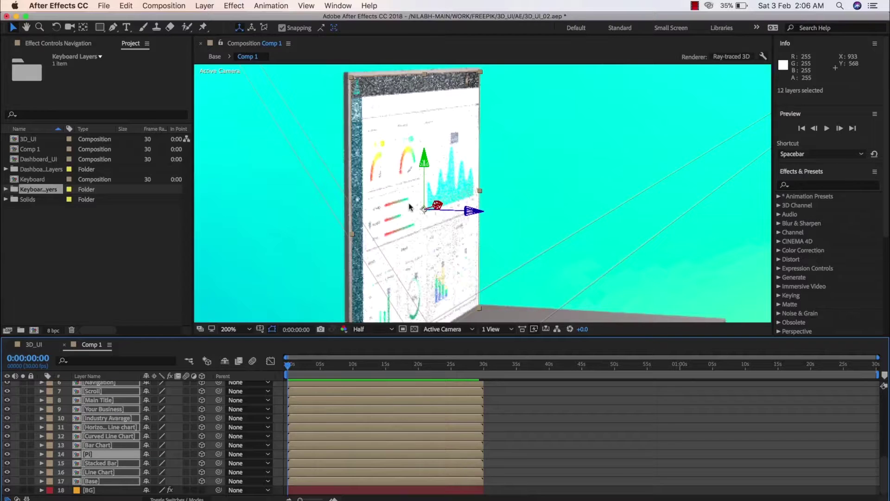
- Set the preview resolution to Full and move the Base 2 and screen shape layers below the dashboard layers, just above BG
{"action": "left_click", "coordinate": [378, 329]}
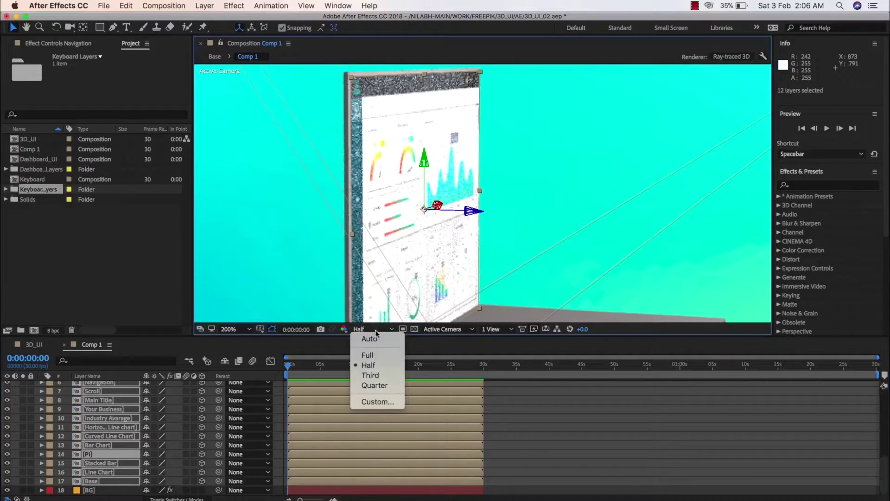
{"action": "left_click", "coordinate": [370, 355]}
{"action": "scroll", "coordinate": [139, 440], "scroll_direction": "up", "scroll_amount": 5}
{"action": "left_click_drag", "start_coordinate": [112, 420], "coordinate": [116, 488]}
{"action": "left_click", "coordinate": [420, 257]}
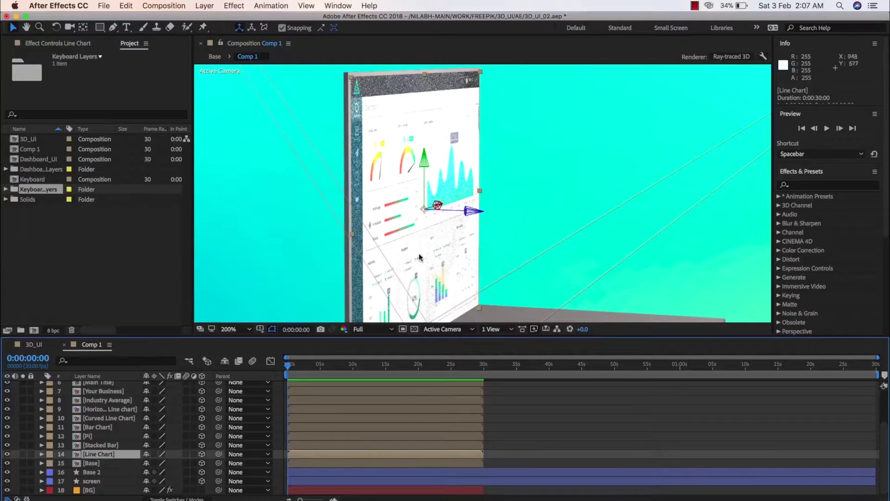
- Nudge the Line Chart layer slightly along Z to a depth of -4.0
{"action": "left_click_drag", "start_coordinate": [419, 257], "coordinate": [422, 259]}
{"action": "left_click", "coordinate": [385, 329]}
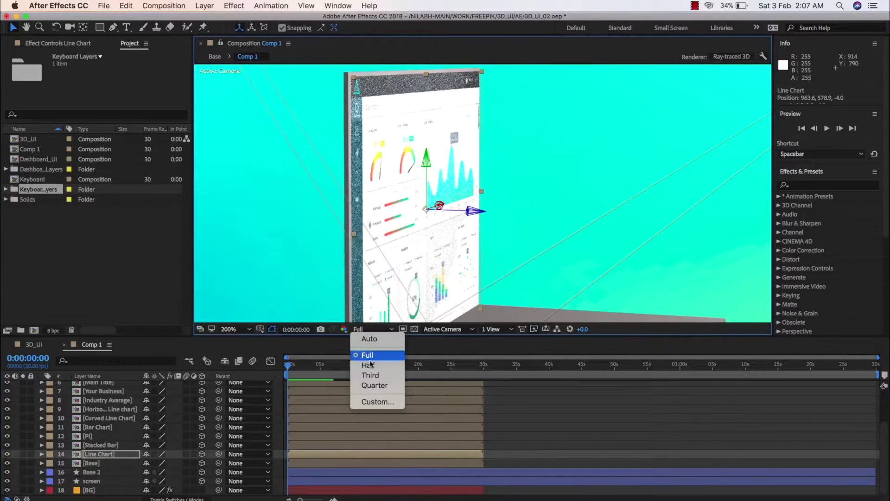
{"action": "key", "text": "Escape"}
{"action": "key", "text": "c"}
{"action": "left_click", "coordinate": [155, 453]}
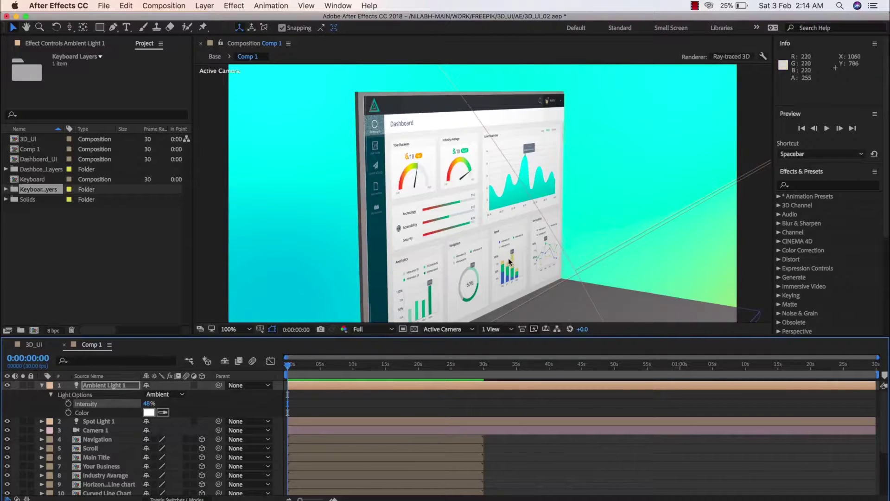
- Examine the Base 2 shape layer's contents, transform values and geometry options, including its bevel and extrusion settings
{"action": "left_click", "coordinate": [42, 386]}
{"action": "scroll", "coordinate": [99, 433], "scroll_direction": "down", "scroll_amount": 5}
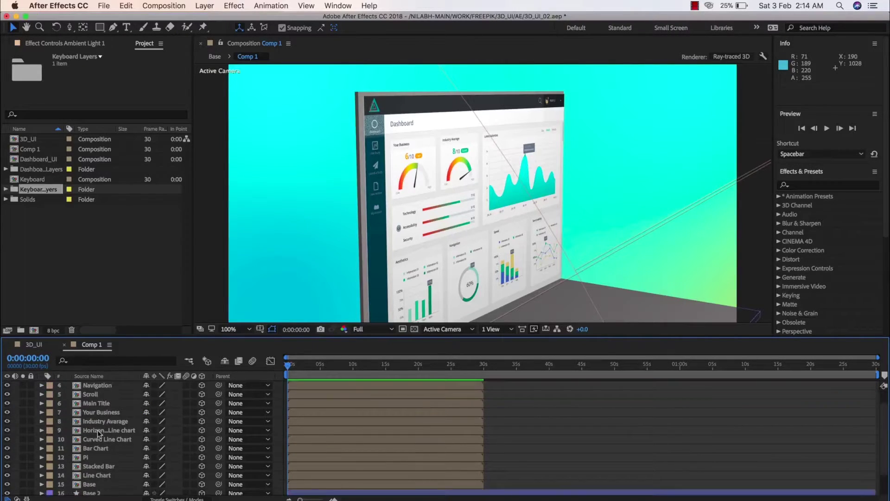
{"action": "left_click", "coordinate": [92, 472]}
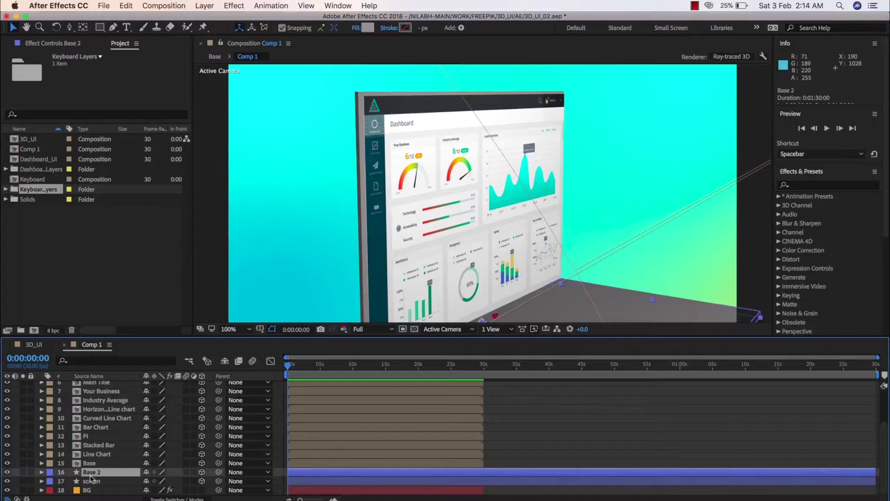
{"action": "left_click", "coordinate": [41, 472]}
{"action": "scroll", "coordinate": [67, 471], "scroll_direction": "down", "scroll_amount": 3}
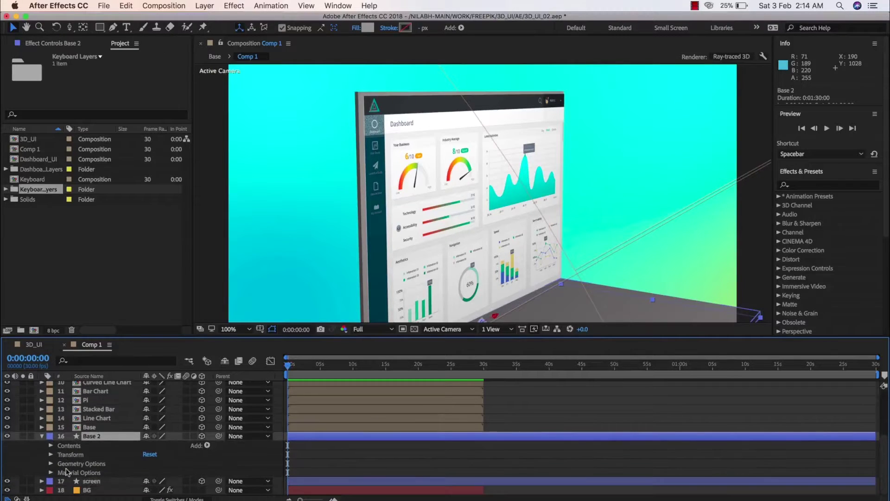
{"action": "left_click", "coordinate": [51, 446]}
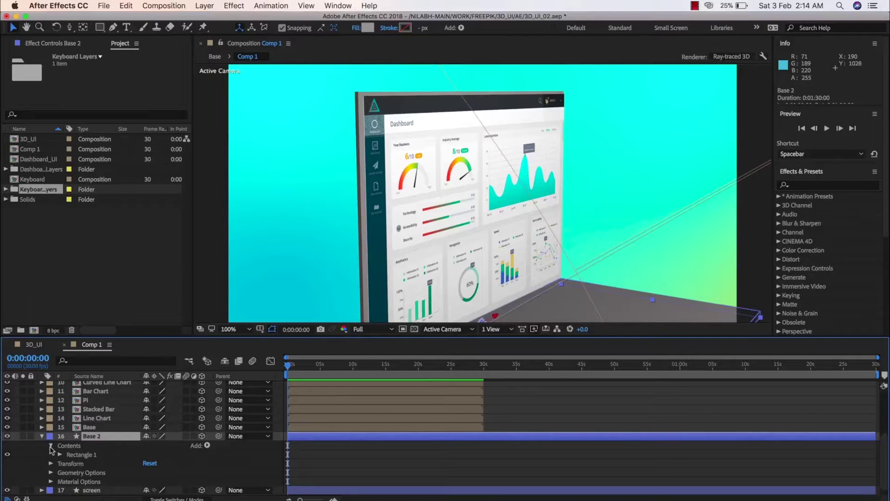
{"action": "left_click", "coordinate": [51, 446]}
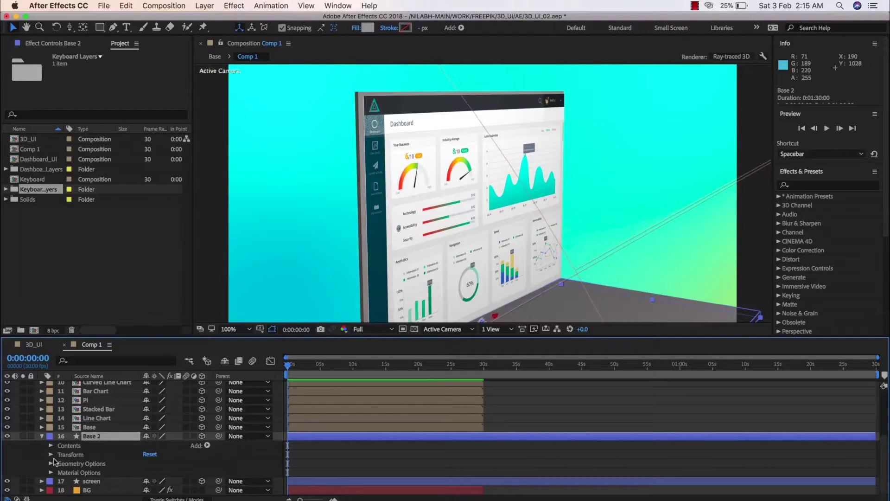
{"action": "left_click", "coordinate": [50, 455]}
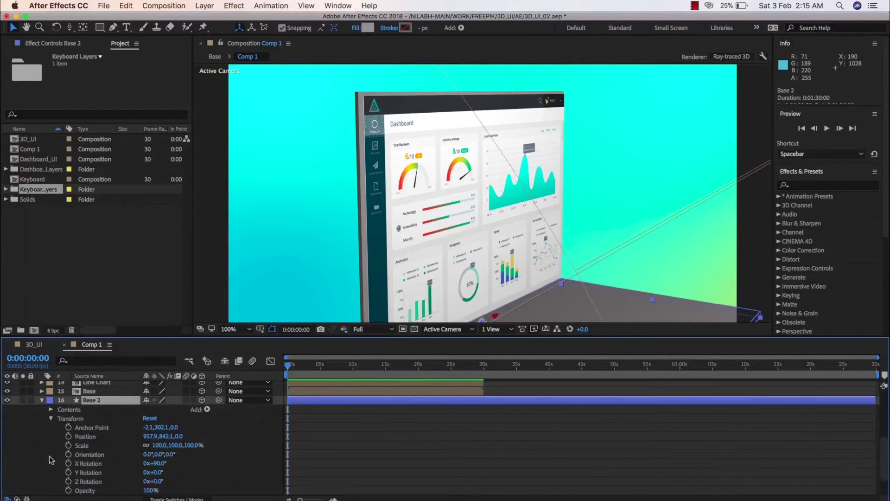
{"action": "left_click", "coordinate": [52, 418]}
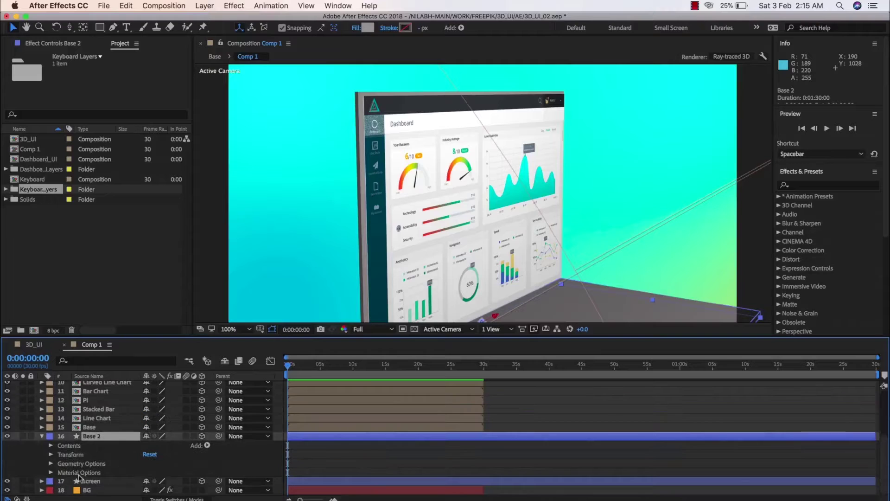
{"action": "left_click", "coordinate": [51, 464]}
{"action": "scroll", "coordinate": [120, 472], "scroll_direction": "down", "scroll_amount": 2}
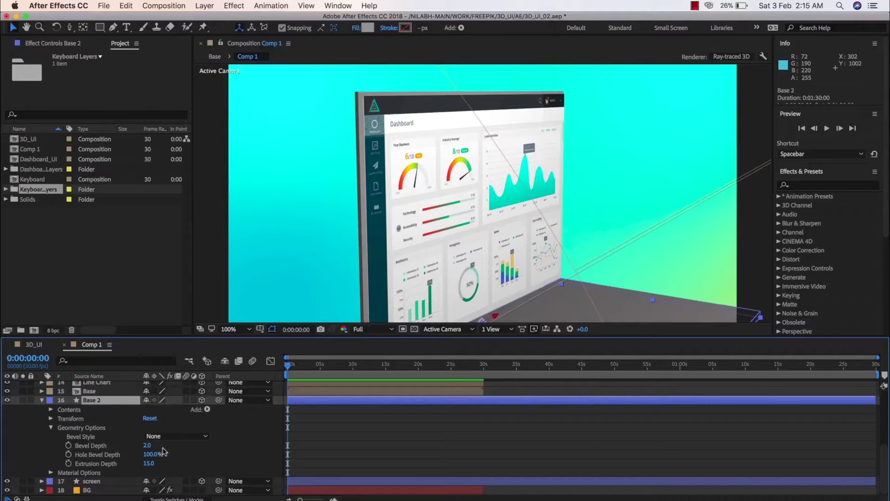
- Turn on Casts Shadows in the Base 2 layer's material options, check its remaining material settings, and collapse and deselect the layer
{"action": "left_click", "coordinate": [51, 472]}
{"action": "scroll", "coordinate": [106, 472], "scroll_direction": "down", "scroll_amount": 5}
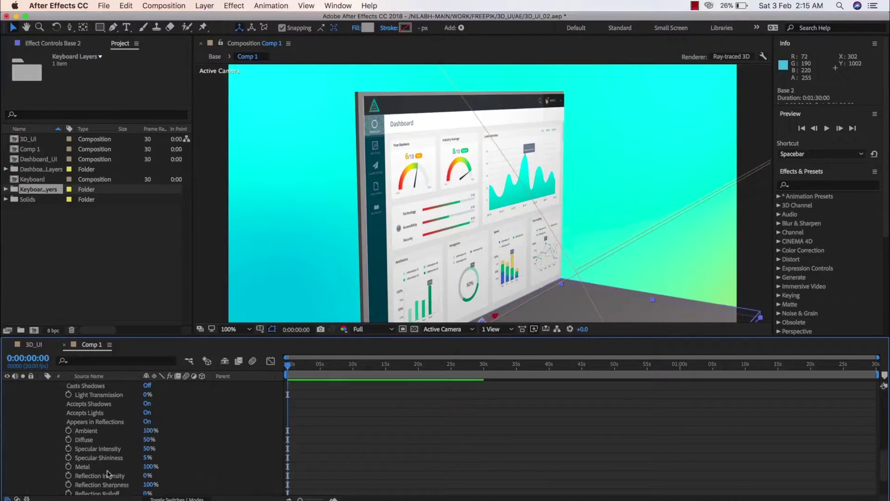
{"action": "scroll", "coordinate": [108, 474], "scroll_direction": "up", "scroll_amount": 4}
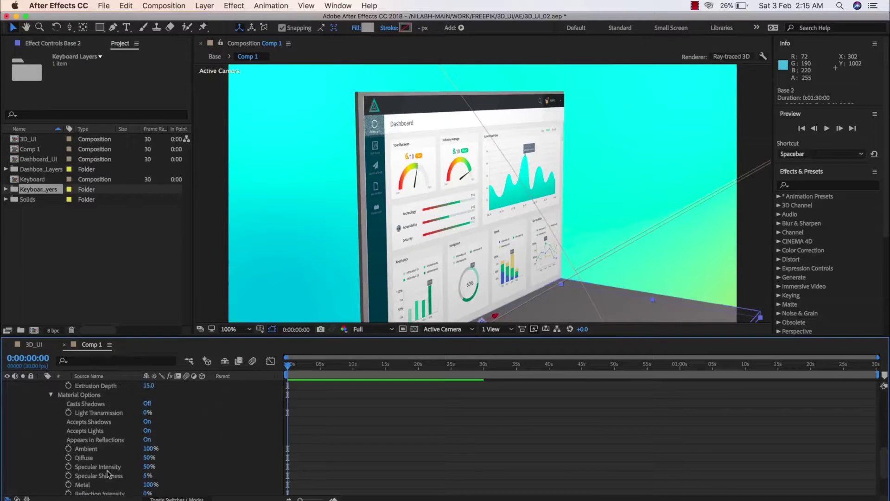
{"action": "left_click", "coordinate": [147, 412]}
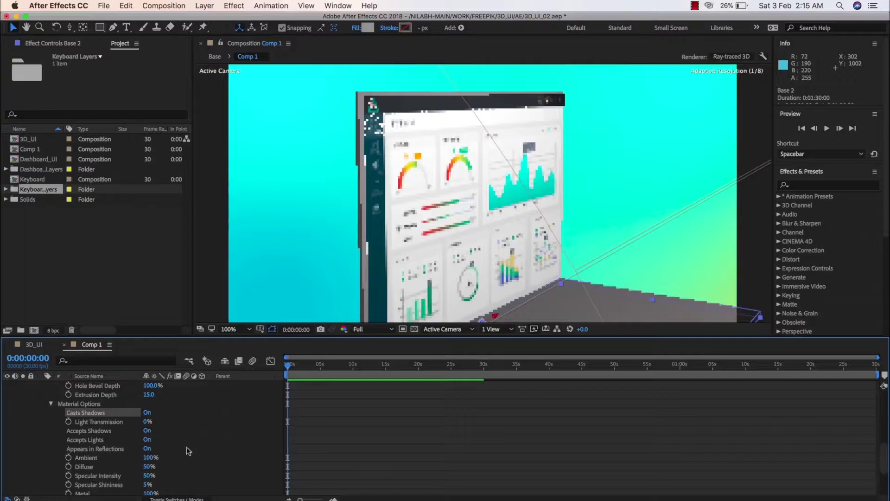
{"action": "scroll", "coordinate": [162, 458], "scroll_direction": "down", "scroll_amount": 3}
{"action": "scroll", "coordinate": [139, 440], "scroll_direction": "down", "scroll_amount": 3}
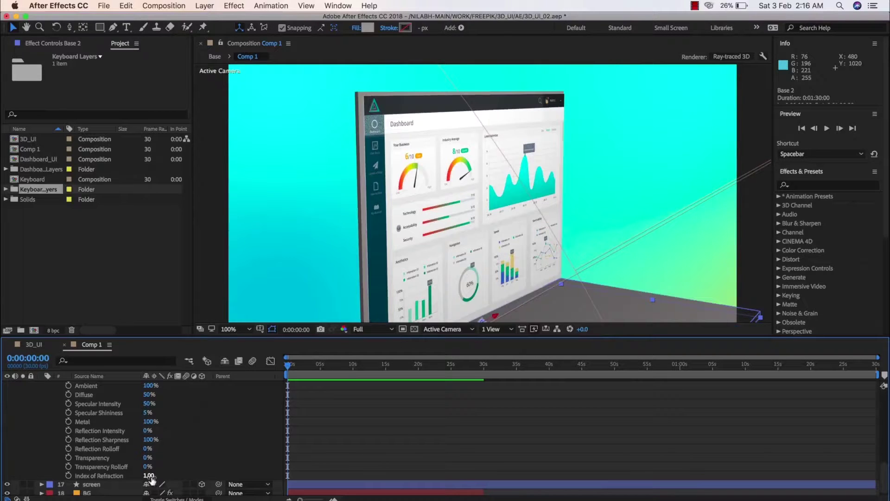
{"action": "key", "text": "super+shift+a"}
{"action": "key", "text": "u"}
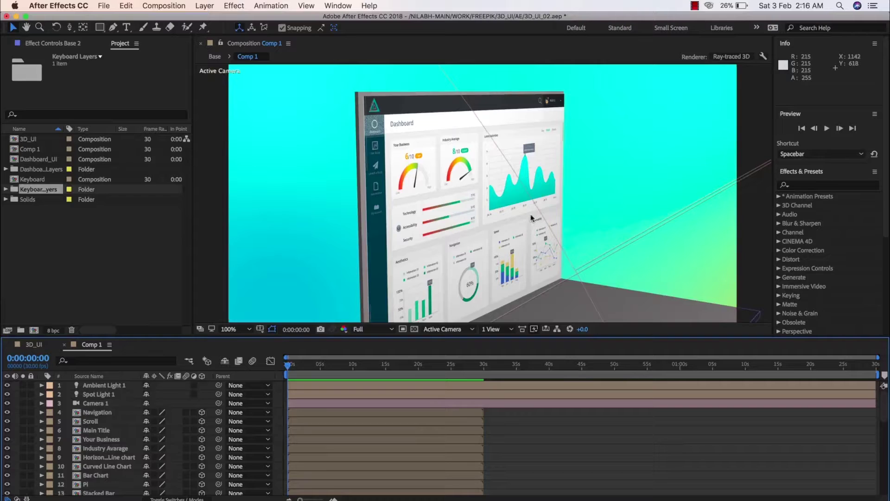
- Set the intensity of Spot Light 1 to 65% in its light options
{"action": "left_click", "coordinate": [104, 404]}
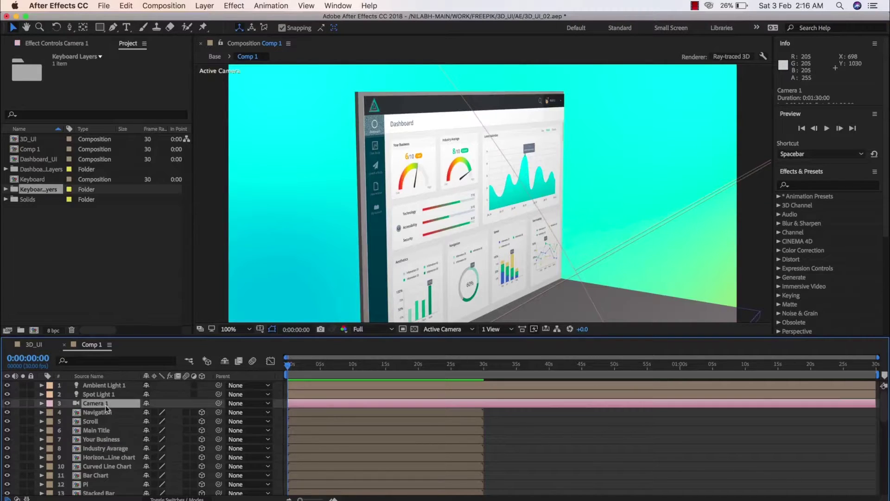
{"action": "left_click", "coordinate": [42, 394]}
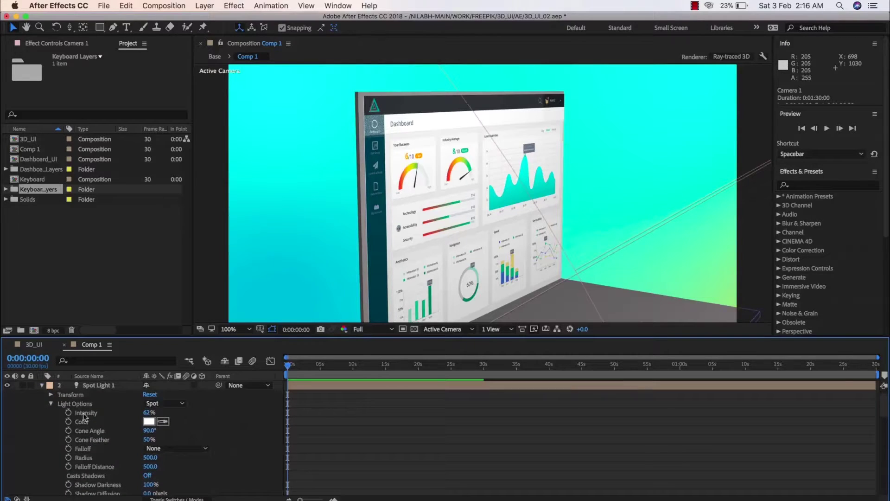
{"action": "left_click", "coordinate": [147, 413]}
{"action": "key", "text": "Return"}
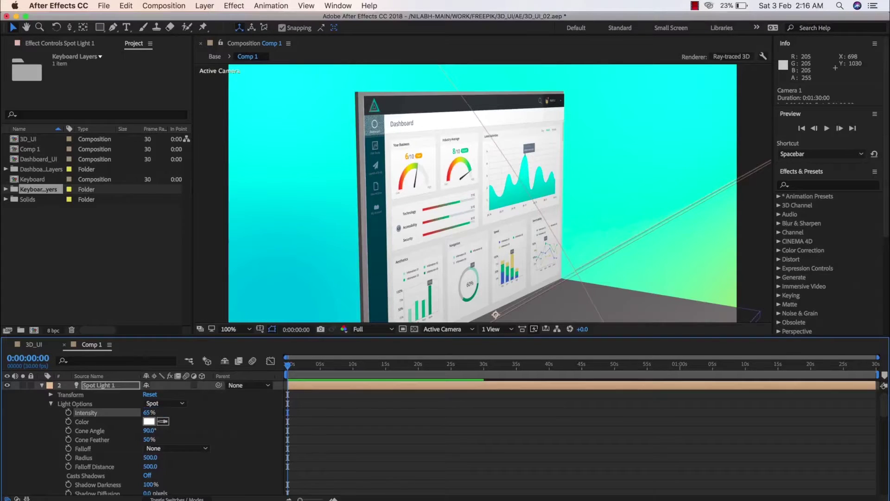
{"action": "left_click", "coordinate": [585, 275]}
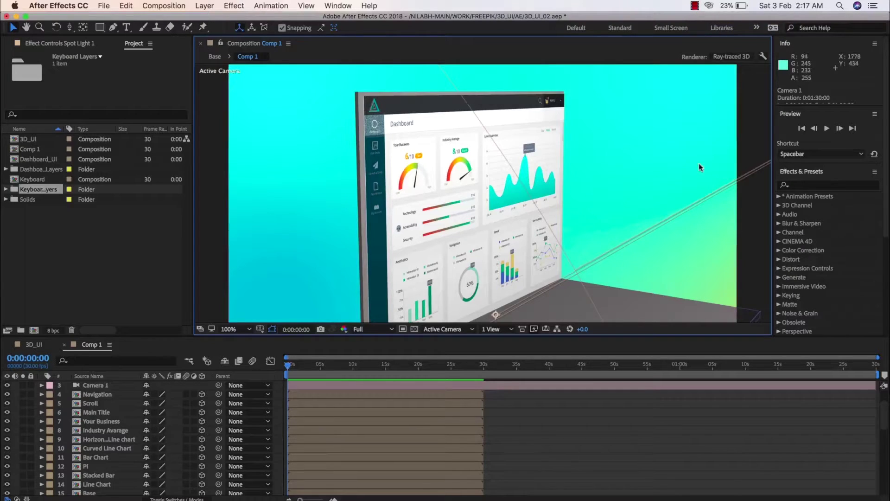
- Set the Ray-tracing Quality to 1 in Comp 1's Ray-traced 3D renderer options and apply the composition settings
{"action": "left_click", "coordinate": [724, 57]}
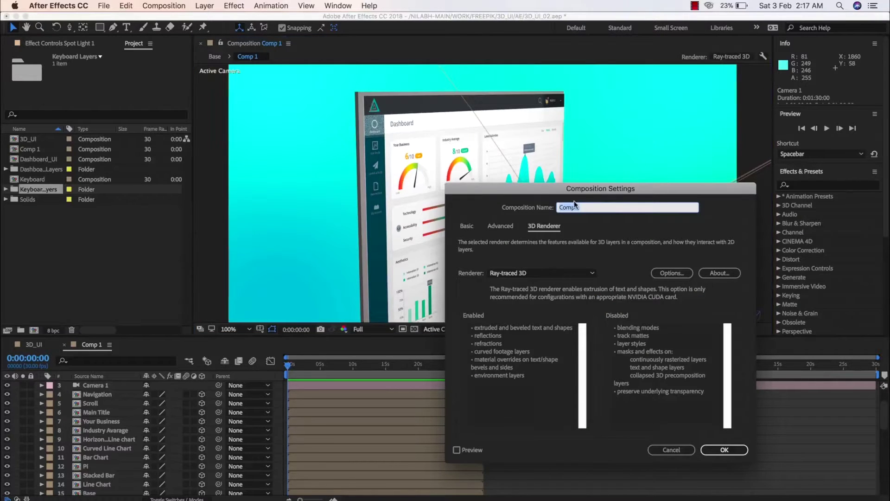
{"action": "left_click", "coordinate": [670, 274]}
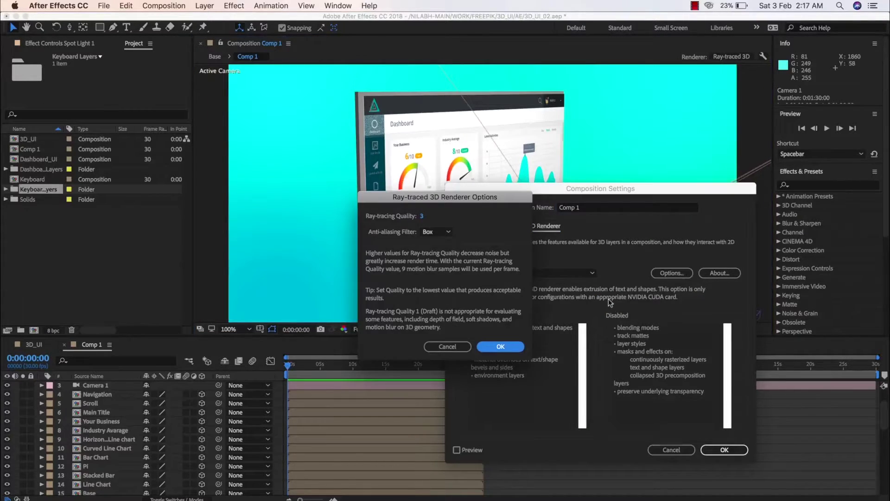
{"action": "left_click_drag", "start_coordinate": [462, 198], "coordinate": [597, 169]}
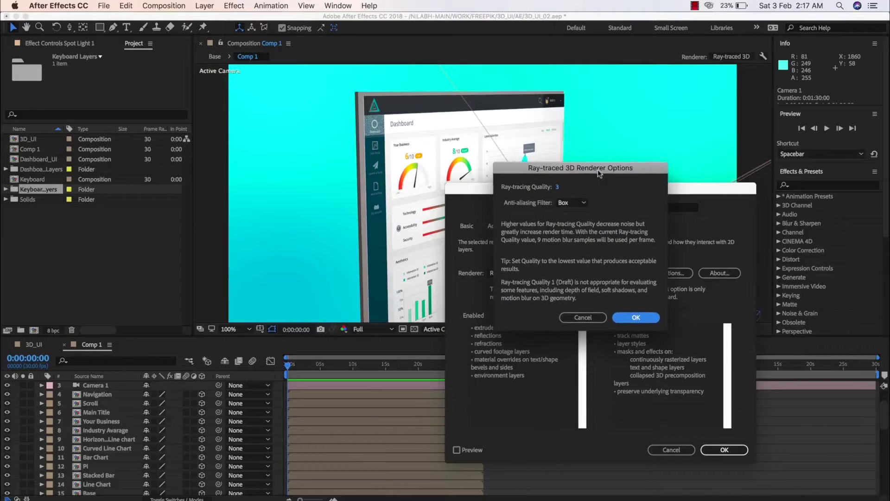
{"action": "left_click", "coordinate": [558, 190]}
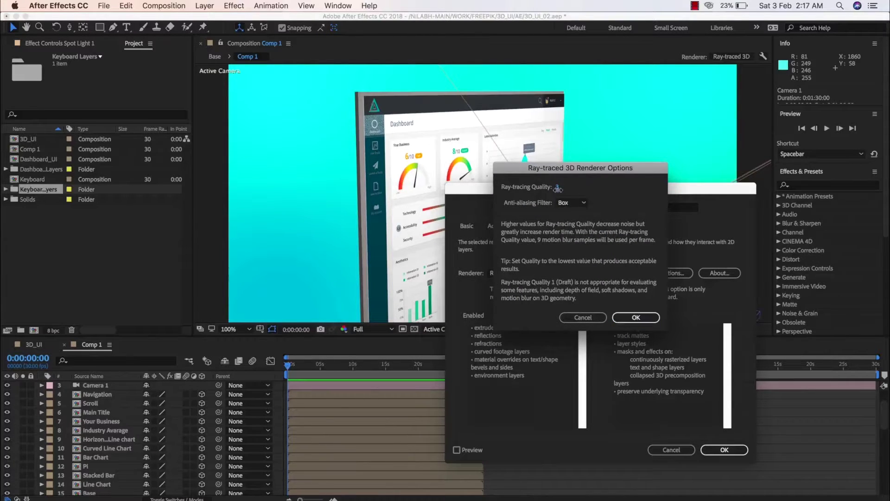
{"action": "type", "text": "1"}
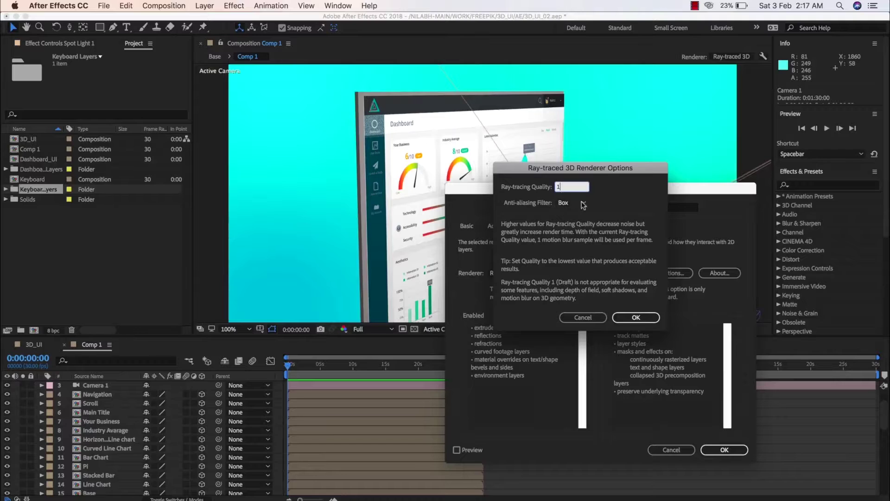
{"action": "left_click", "coordinate": [632, 318]}
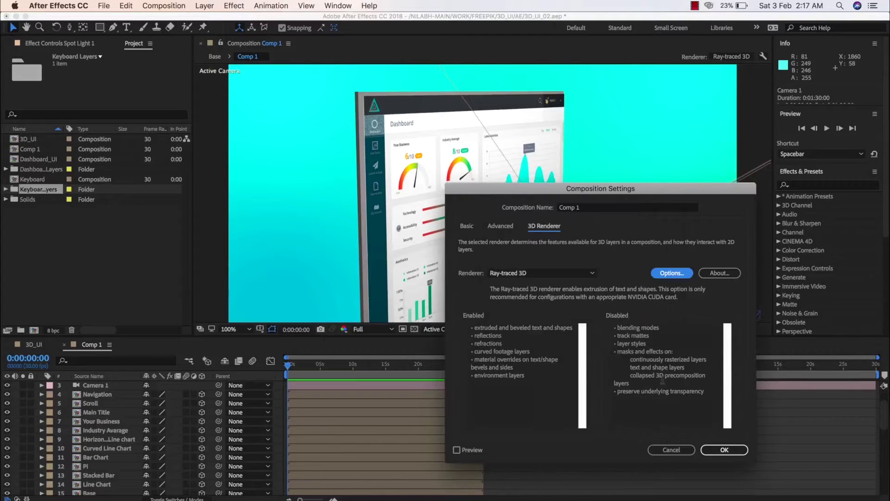
{"action": "left_click", "coordinate": [724, 450]}
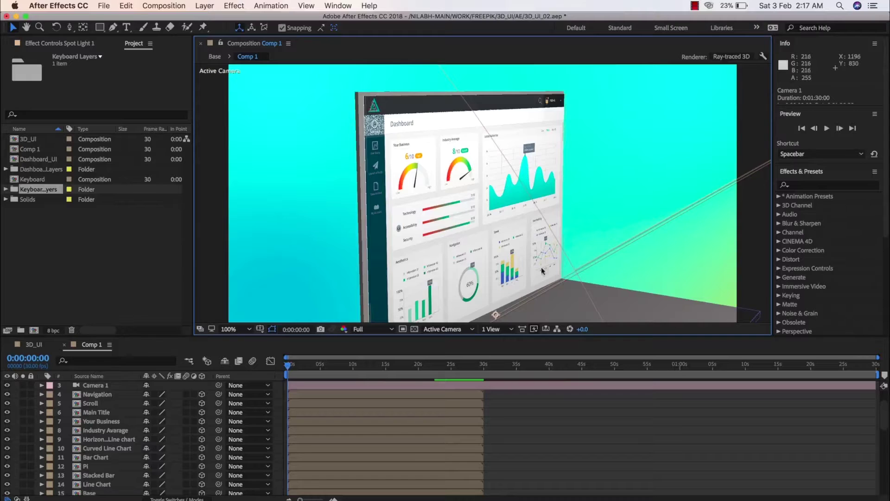
- Pull the Curved Line Chart layer forward off the screen along Z to a depth of about -180
{"action": "key", "text": "h"}
{"action": "left_click_drag", "start_coordinate": [487, 246], "coordinate": [493, 235]}
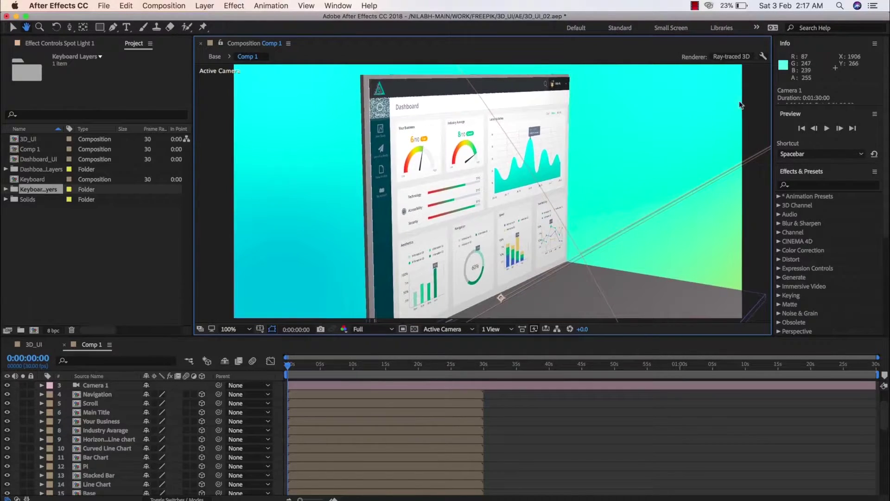
{"action": "key", "text": "v"}
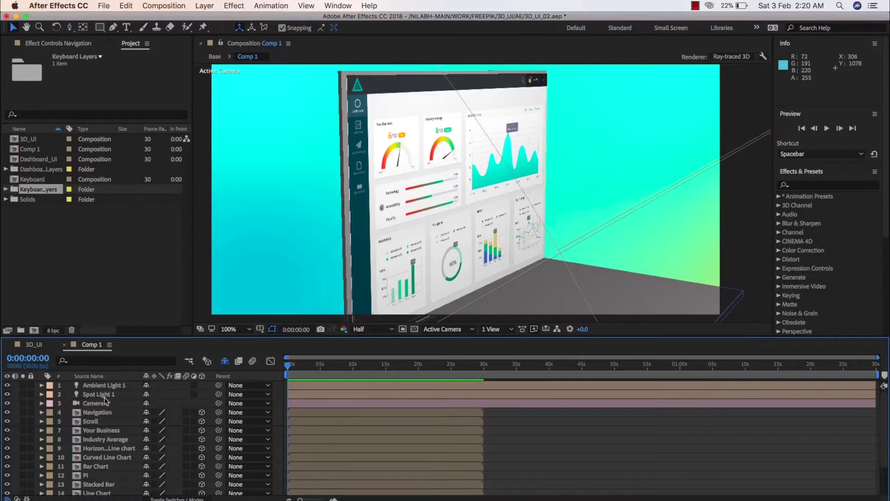
{"action": "left_click", "coordinate": [95, 457]}
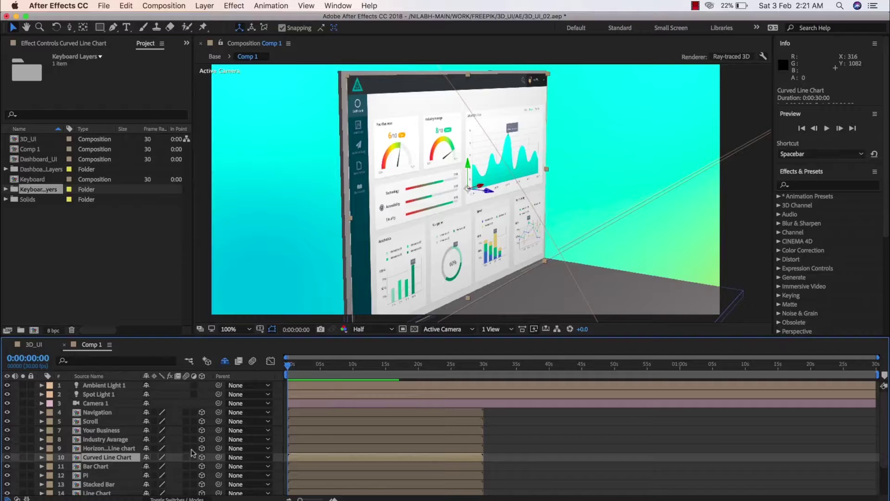
{"action": "left_click", "coordinate": [484, 192]}
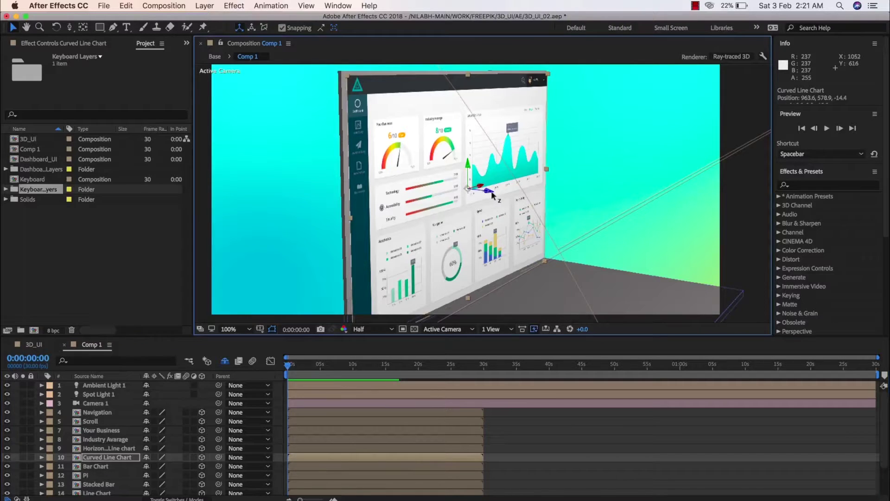
{"action": "left_click_drag", "start_coordinate": [493, 195], "coordinate": [564, 230]}
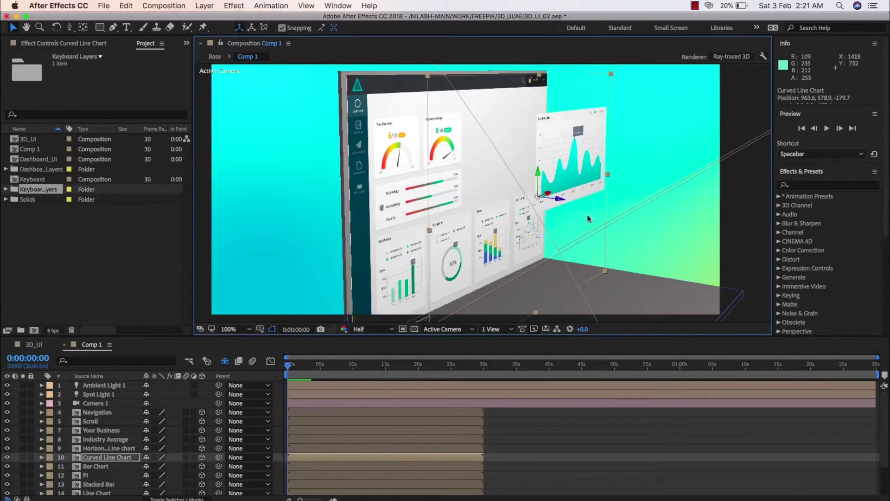
- Turn on Casts Shadows in the light options of Spot Light 1
{"action": "left_click", "coordinate": [89, 420]}
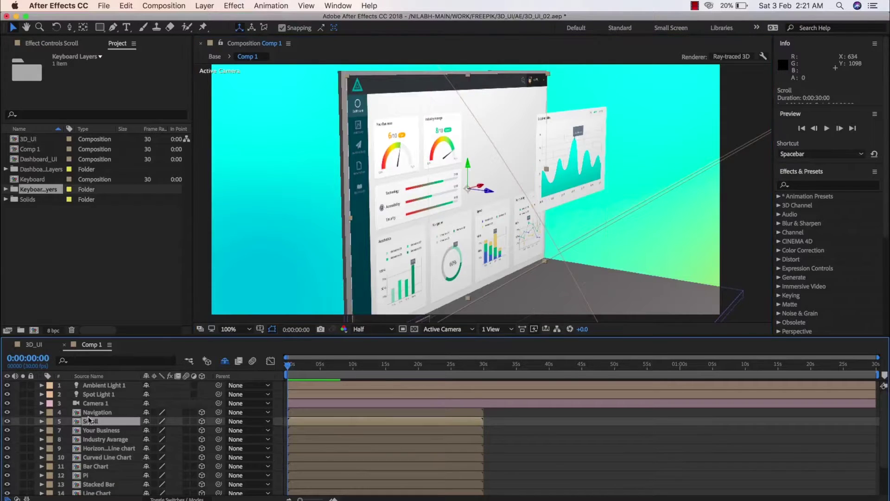
{"action": "scroll", "coordinate": [89, 420], "scroll_direction": "down", "scroll_amount": 2}
{"action": "scroll", "coordinate": [89, 420], "scroll_direction": "up", "scroll_amount": 2}
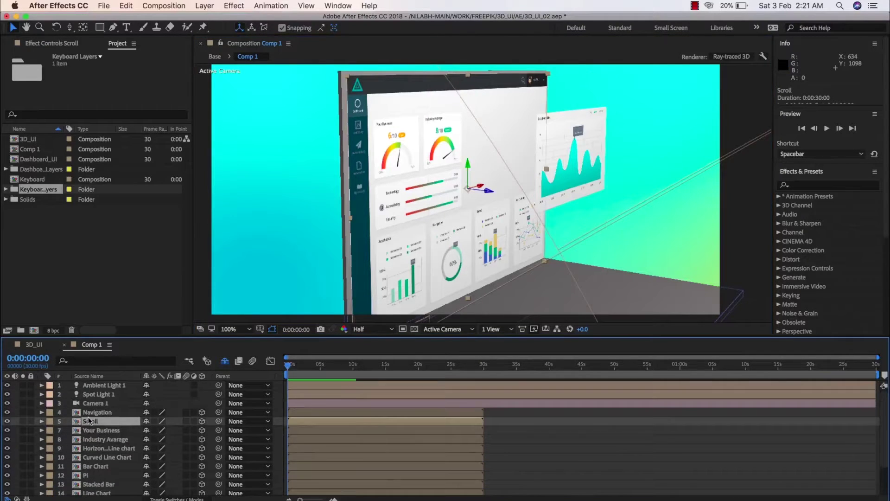
{"action": "left_click", "coordinate": [41, 394]}
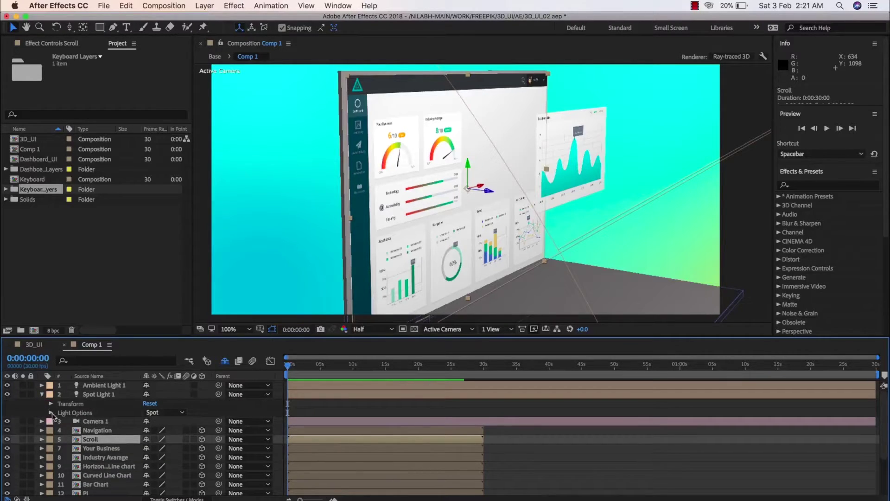
{"action": "left_click", "coordinate": [51, 412]}
{"action": "scroll", "coordinate": [98, 441], "scroll_direction": "down", "scroll_amount": 1}
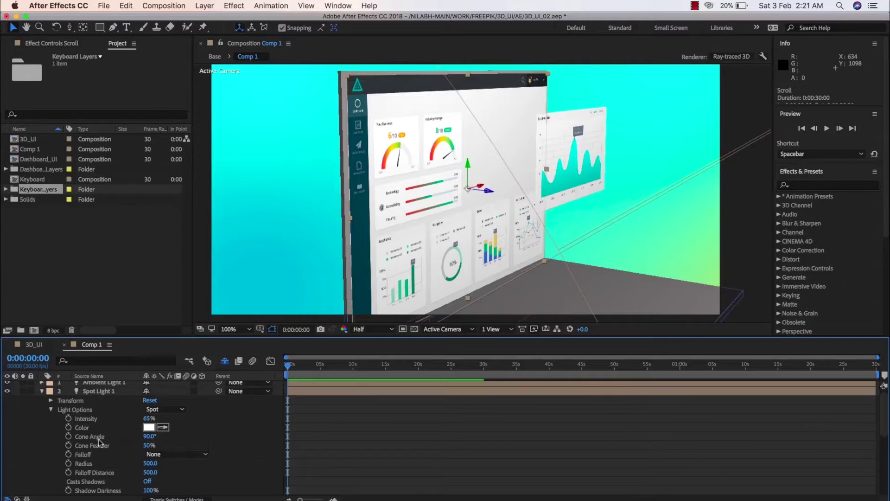
{"action": "scroll", "coordinate": [148, 445], "scroll_direction": "down", "scroll_amount": 1}
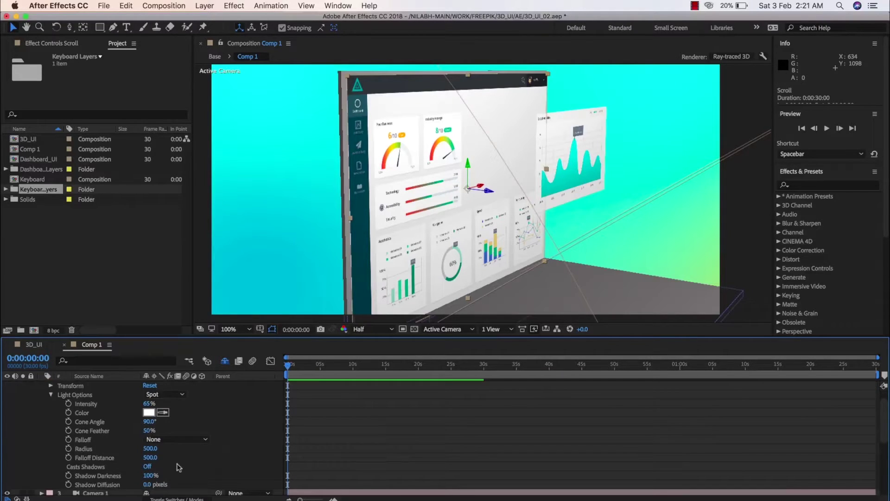
{"action": "left_click", "coordinate": [147, 466]}
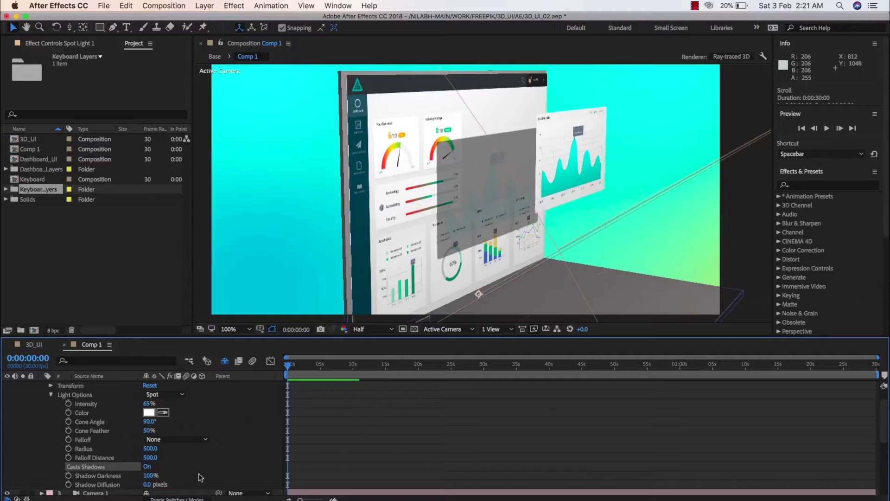
- Set Spot Light 1's Shadow Darkness to 40% and its Shadow Diffusion to 78 pixels
{"action": "left_click_drag", "start_coordinate": [149, 476], "coordinate": [132, 480]}
{"action": "left_click", "coordinate": [148, 476]}
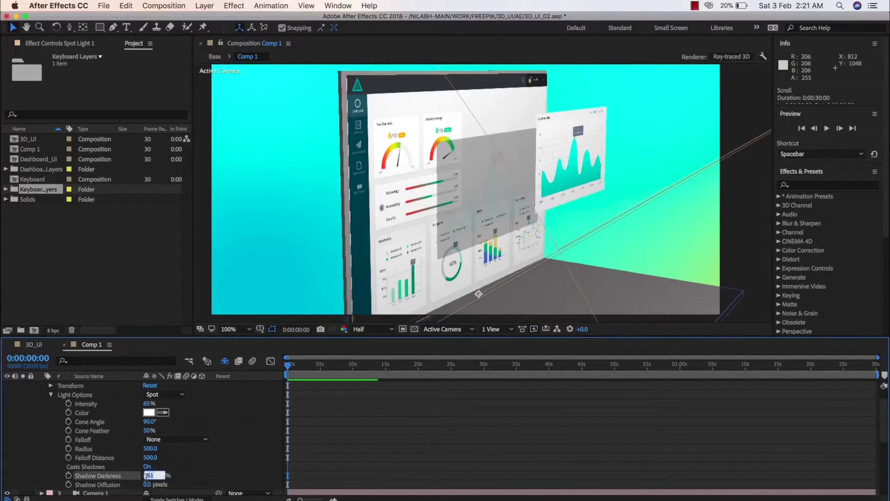
{"action": "key", "text": "Return"}
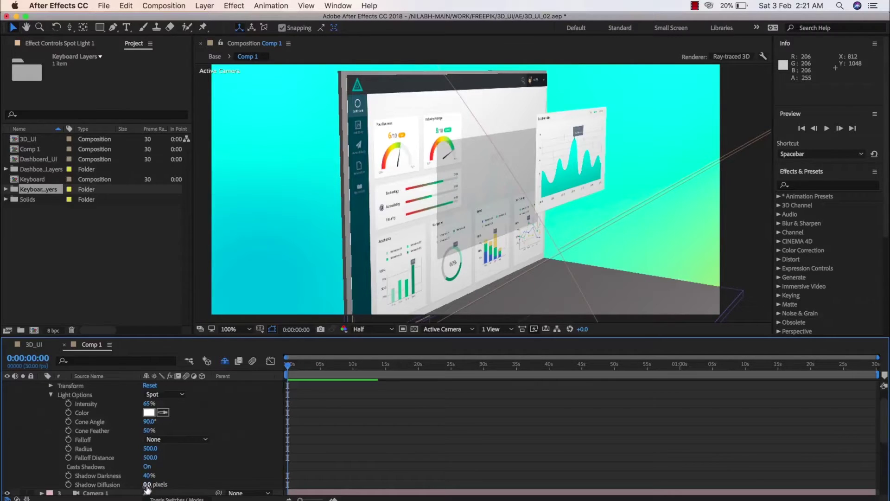
{"action": "left_click_drag", "start_coordinate": [147, 484], "coordinate": [162, 485]}
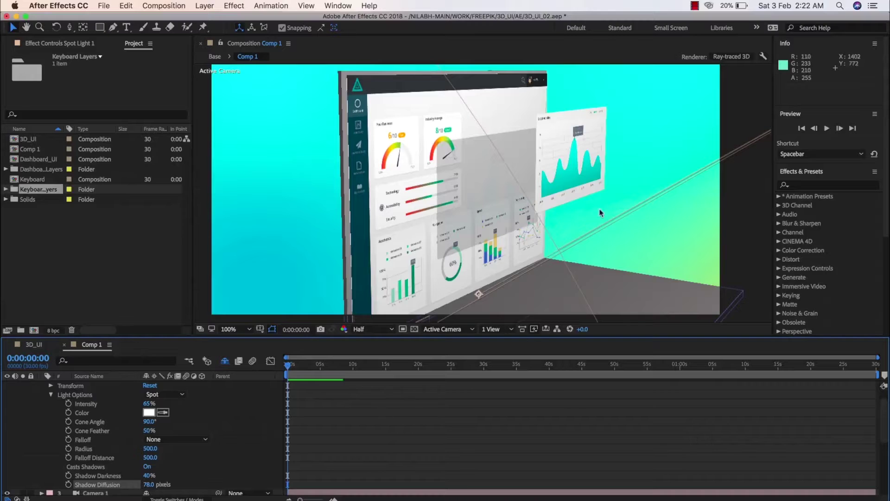
- Check the Ray-tracing Quality in Comp 1's Ray-traced 3D renderer options and leave the composition settings without changes
{"action": "left_click", "coordinate": [738, 62]}
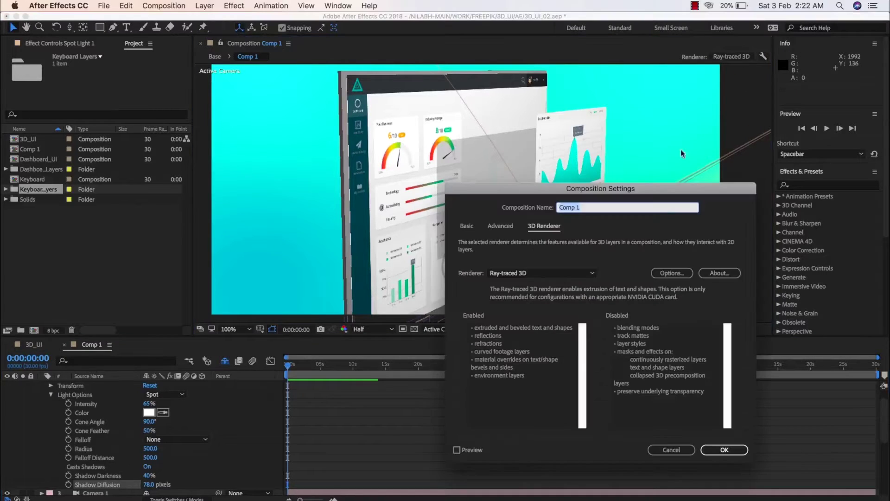
{"action": "left_click", "coordinate": [664, 275]}
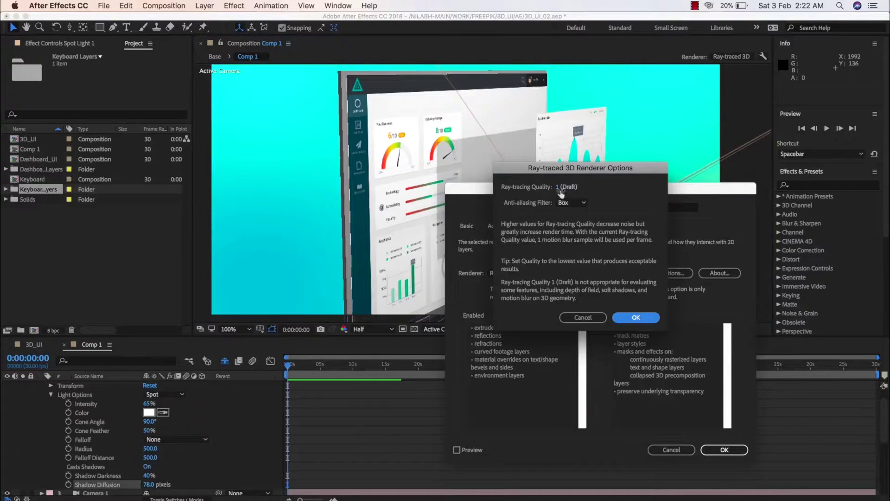
{"action": "left_click", "coordinate": [583, 318]}
{"action": "left_click", "coordinate": [663, 449]}
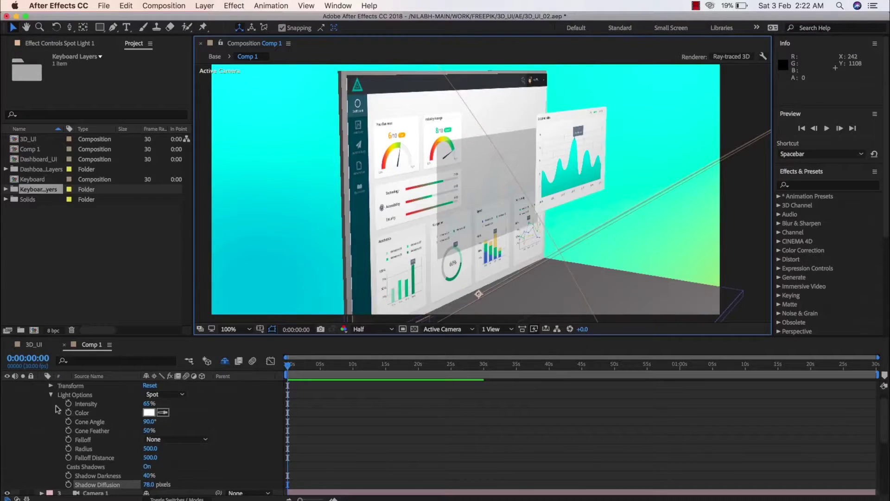
- Expand the material options of the Curved Line Chart layer down to its specular, reflection and transparency properties
{"action": "scroll", "coordinate": [59, 410], "scroll_direction": "down", "scroll_amount": 6}
{"action": "scroll", "coordinate": [59, 412], "scroll_direction": "down", "scroll_amount": 6}
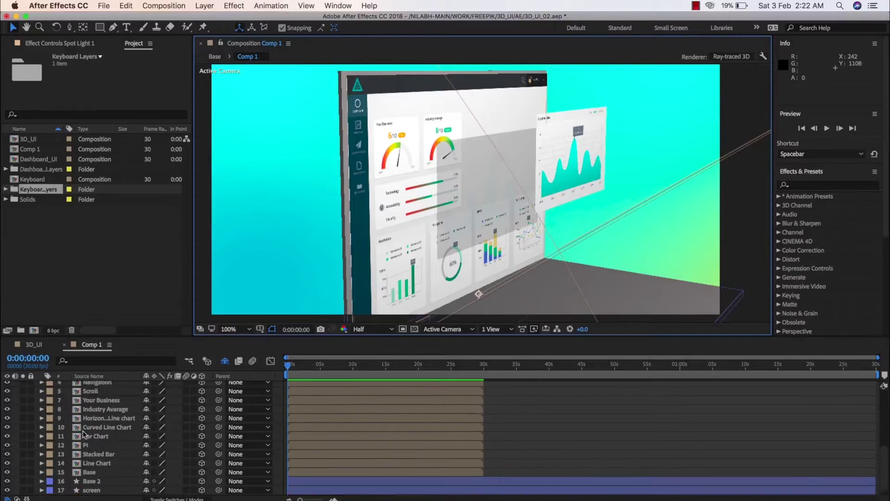
{"action": "scroll", "coordinate": [83, 434], "scroll_direction": "up", "scroll_amount": 6}
{"action": "scroll", "coordinate": [83, 434], "scroll_direction": "down", "scroll_amount": 7}
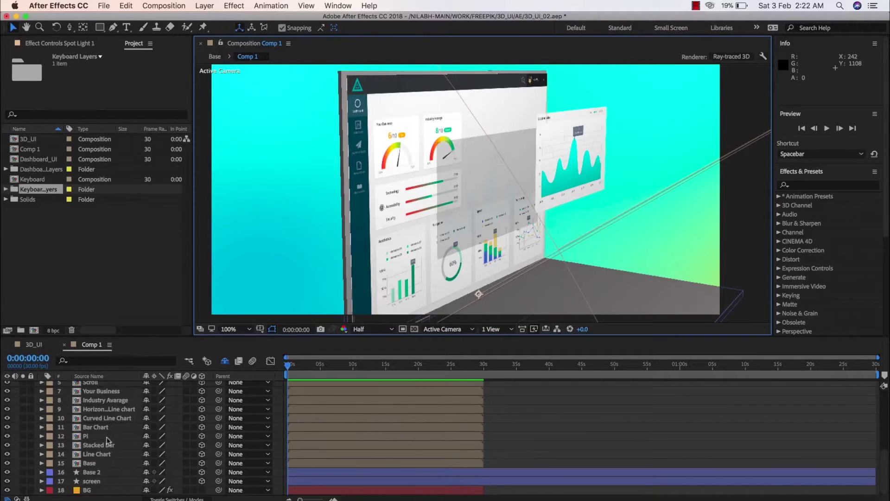
{"action": "left_click", "coordinate": [105, 418]}
{"action": "left_click", "coordinate": [42, 418]}
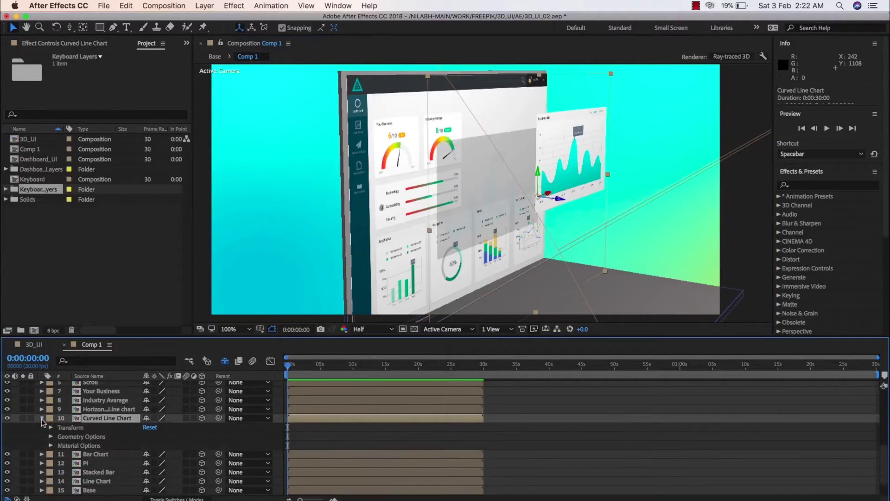
{"action": "left_click", "coordinate": [51, 445]}
{"action": "scroll", "coordinate": [98, 441], "scroll_direction": "down", "scroll_amount": 3}
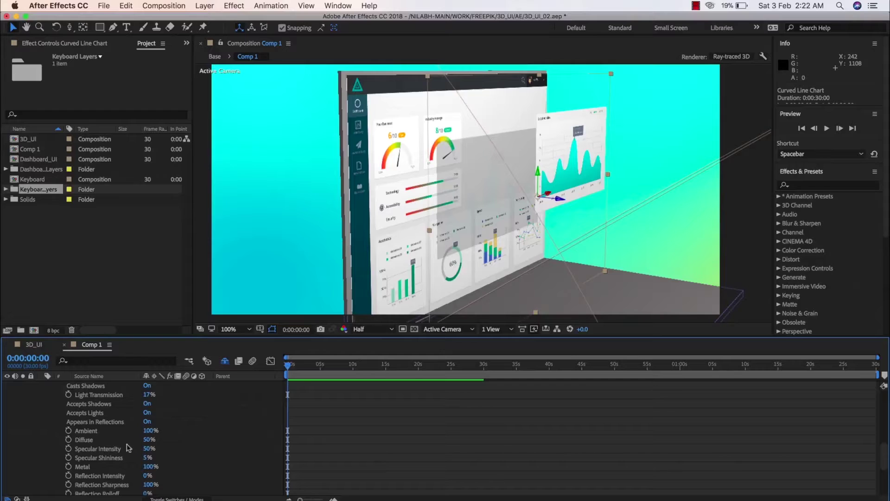
{"action": "scroll", "coordinate": [129, 448], "scroll_direction": "down", "scroll_amount": 2}
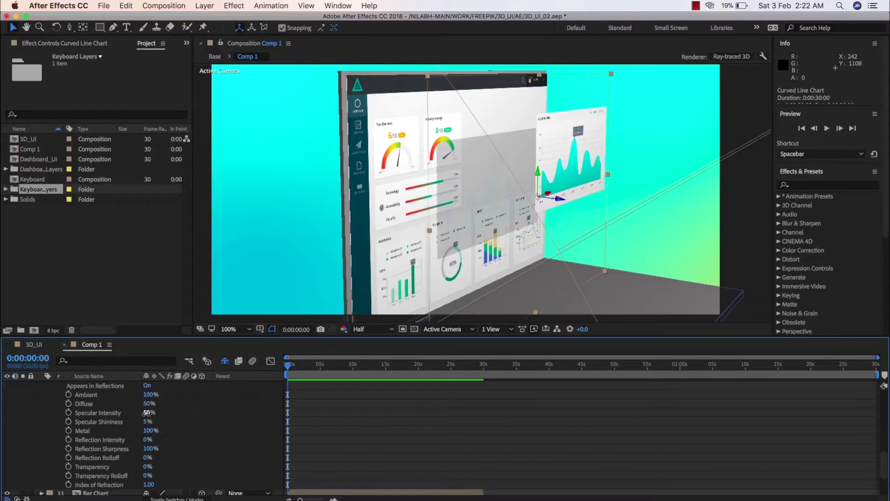
- Try a Specular Intensity of 100% and a Reflection Intensity of 75% on the Curved Line Chart layer, undoing each change
{"action": "left_click_drag", "start_coordinate": [144, 413], "coordinate": [259, 390]}
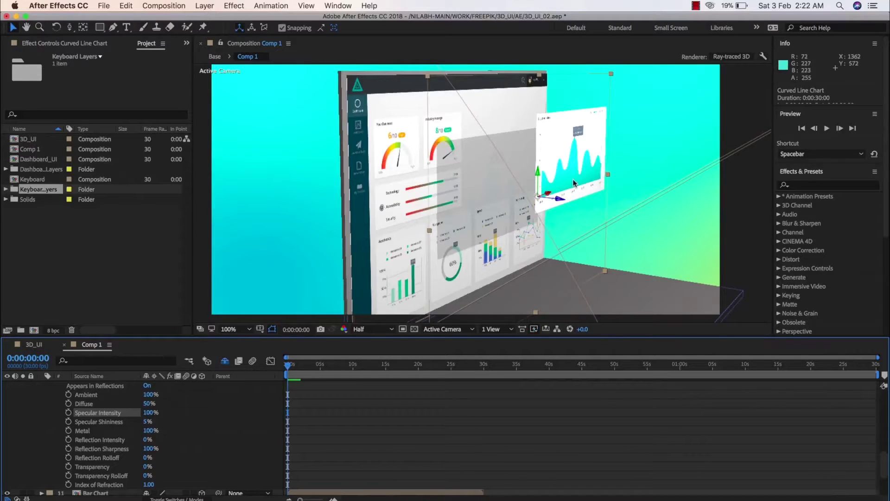
{"action": "key", "text": "super+z"}
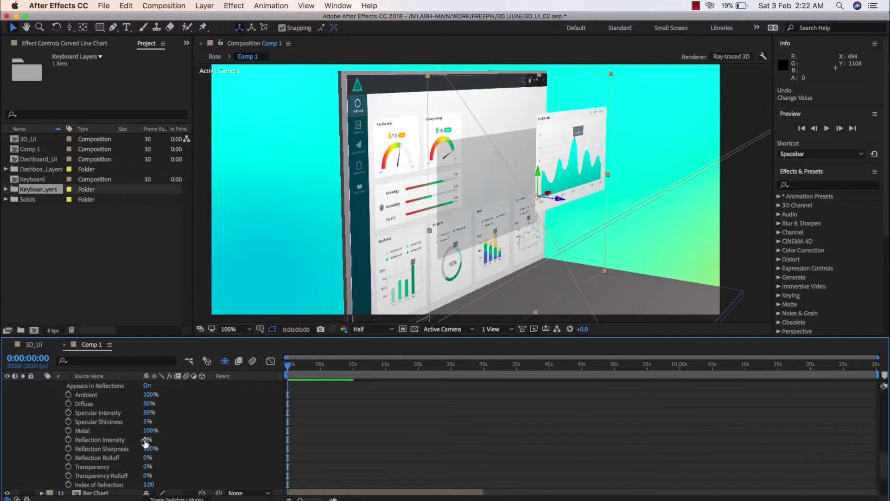
{"action": "left_click_drag", "start_coordinate": [145, 439], "coordinate": [198, 451]}
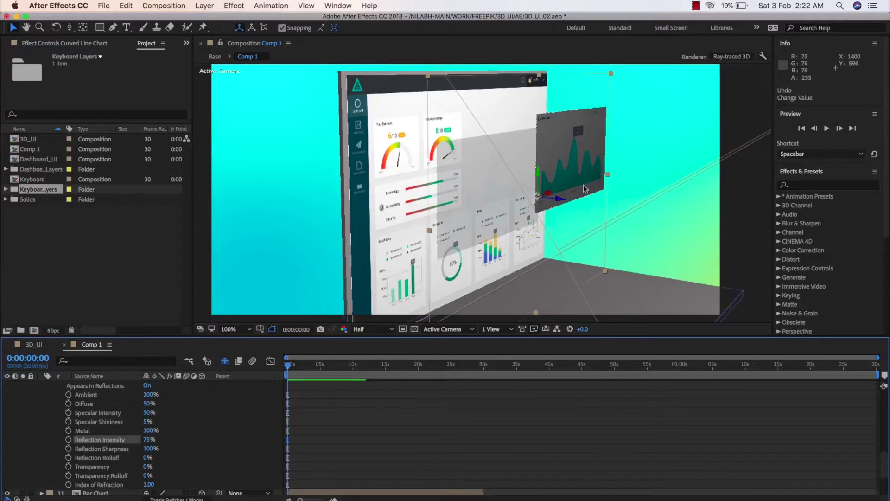
{"action": "key", "text": "super+z"}
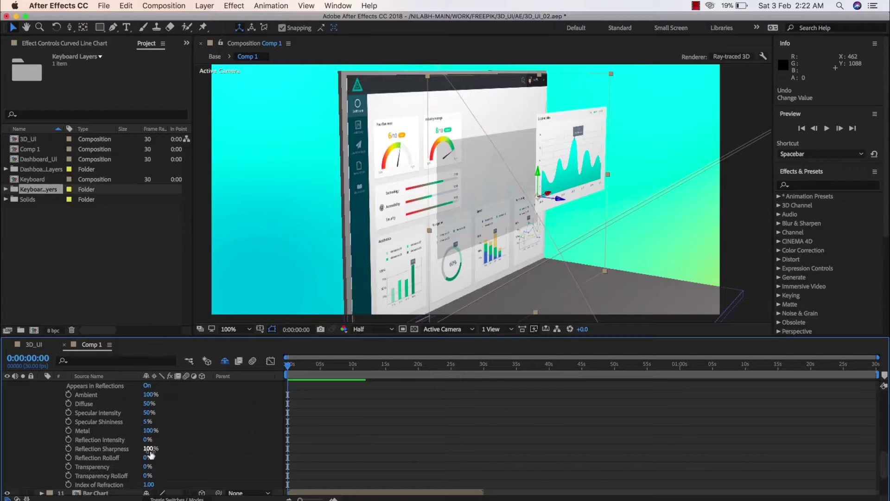
- Raise the Curved Line Chart layer's Transparency to 57%
{"action": "scroll", "coordinate": [147, 480], "scroll_direction": "up", "scroll_amount": 1}
{"action": "scroll", "coordinate": [149, 477], "scroll_direction": "down", "scroll_amount": 2}
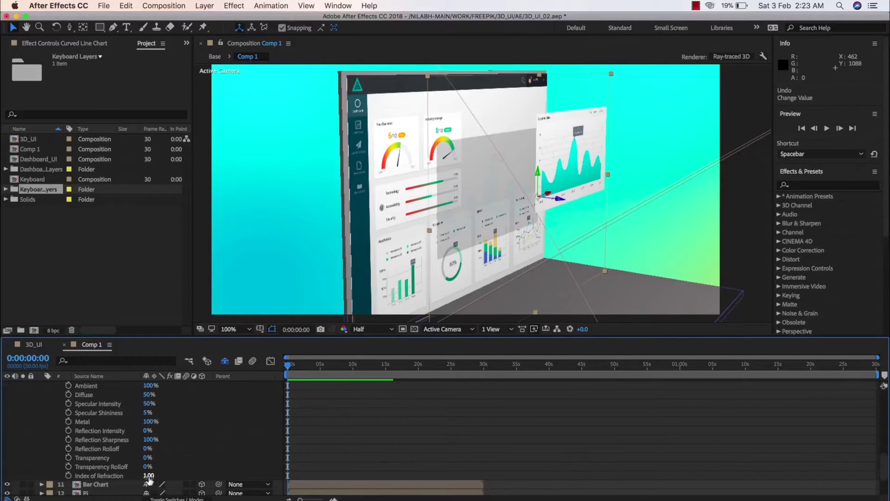
{"action": "left_click_drag", "start_coordinate": [145, 460], "coordinate": [179, 463]}
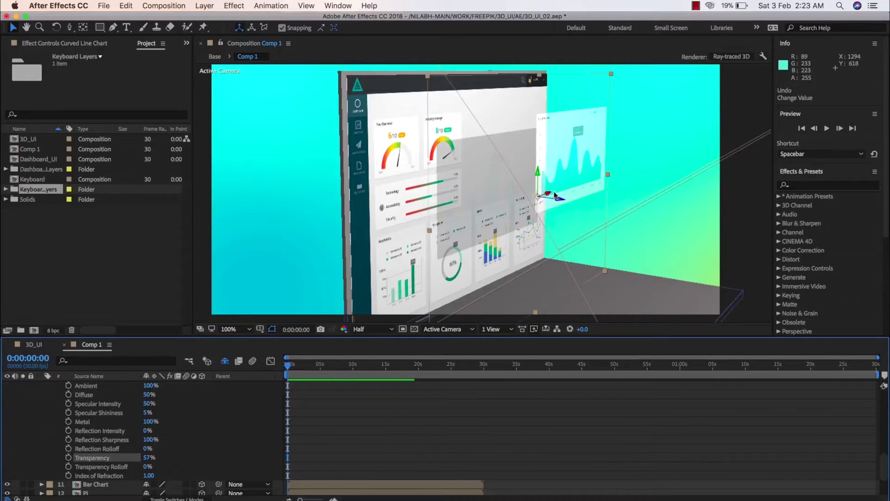
- Set the composition's preview resolution to Full for a close-up of the floating Curved Line Chart
{"action": "scroll", "coordinate": [556, 197], "scroll_direction": "down", "scroll_amount": 3}
{"action": "scroll", "coordinate": [556, 197], "scroll_direction": "up", "scroll_amount": 6}
{"action": "left_click_drag", "start_coordinate": [612, 200], "coordinate": [513, 226]}
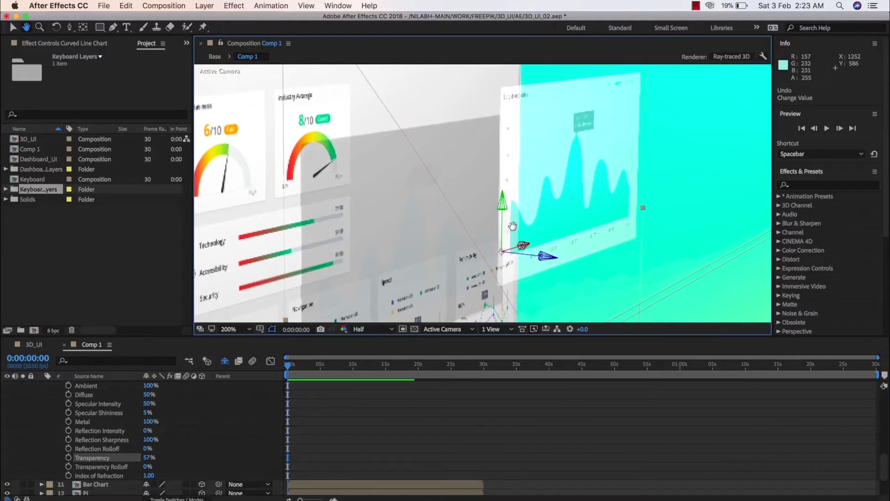
{"action": "left_click", "coordinate": [371, 330]}
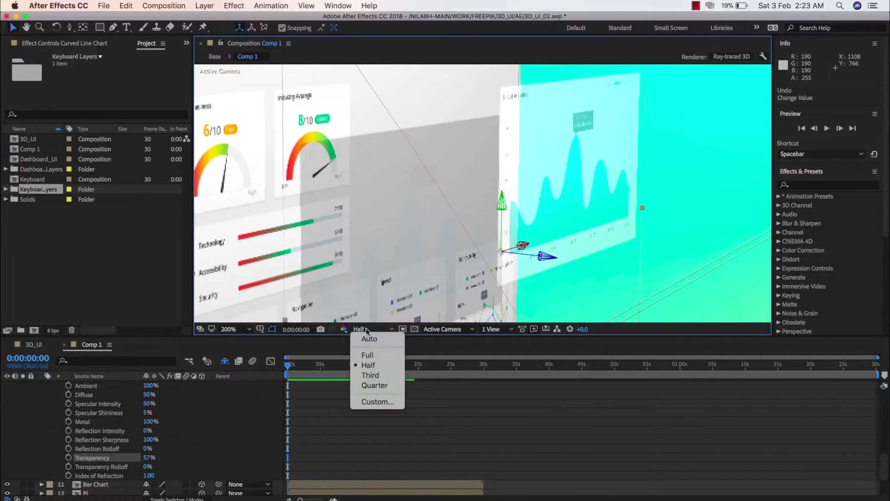
{"action": "left_click", "coordinate": [366, 356]}
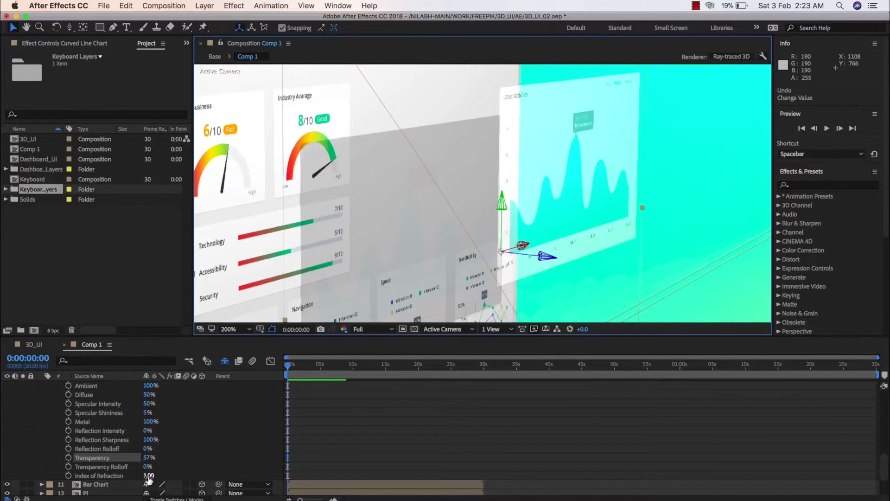
- Try an Index of Refraction of 1.04 on the Curved Line Chart layer and inspect the refraction up close
{"action": "mouse_move", "coordinate": [148, 478]}
{"action": "left_mouse_down"}
{"action": "mouse_move", "coordinate": [200, 476]}
{"action": "mouse_move", "coordinate": [138, 474]}
{"action": "left_mouse_up"}
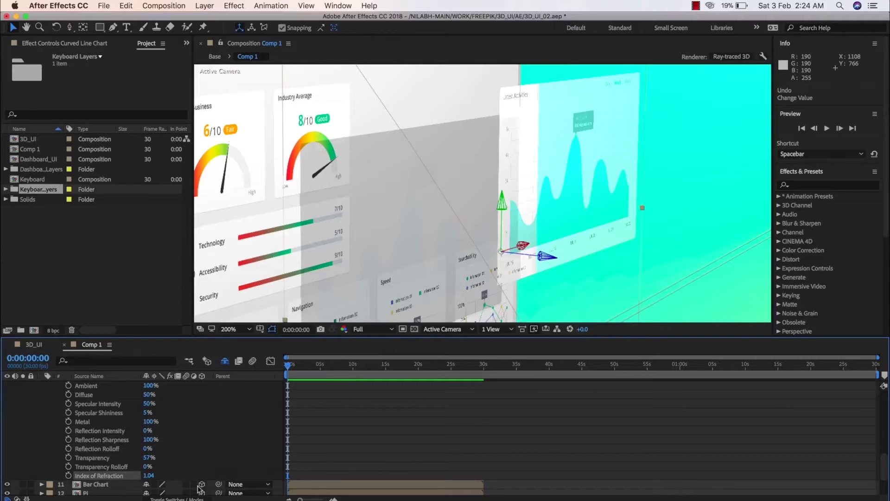
{"action": "scroll", "coordinate": [419, 294], "scroll_direction": "up", "scroll_amount": 1}
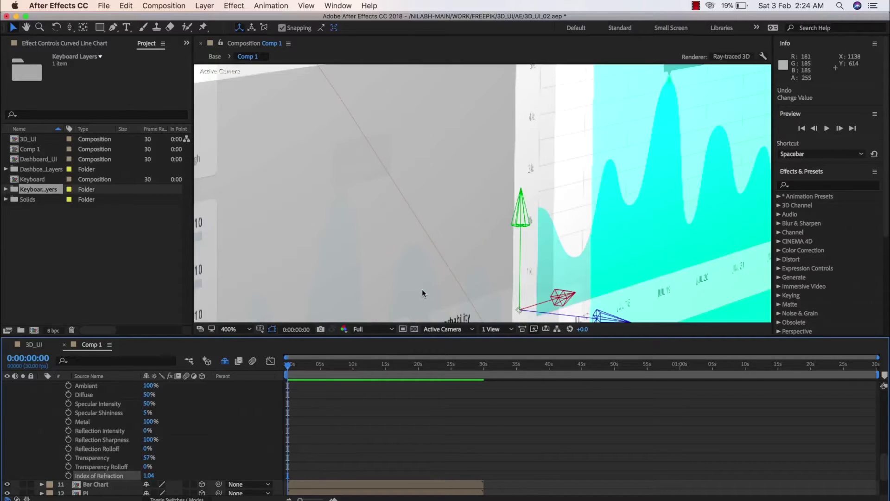
{"action": "scroll", "coordinate": [422, 288], "scroll_direction": "down", "scroll_amount": 2}
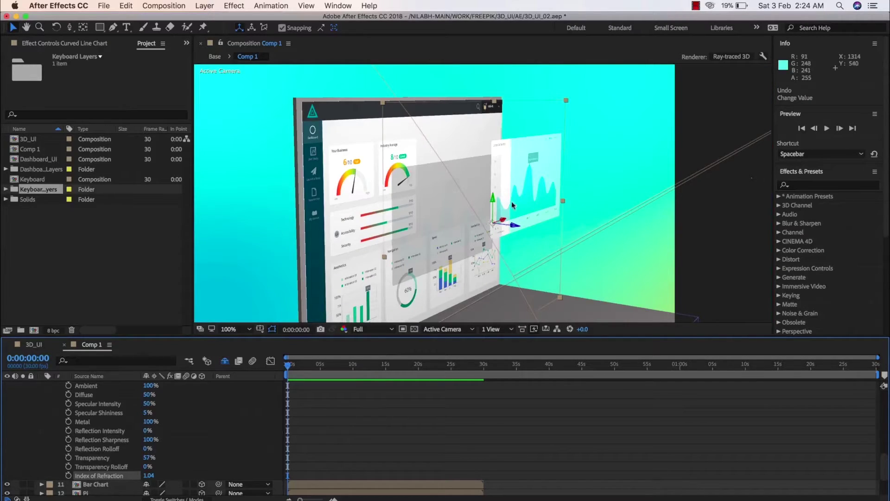
- Set the Curved Line Chart layer's Index of Refraction to 1.01
{"action": "left_click", "coordinate": [148, 476]}
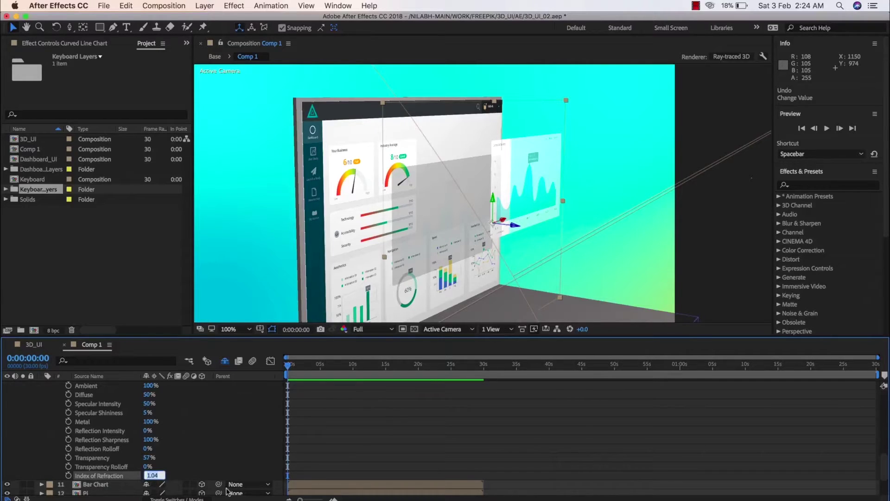
{"action": "type", "text": "0.5"}
{"action": "key", "text": "Return"}
{"action": "left_click_drag", "start_coordinate": [150, 476], "coordinate": [149, 478]}
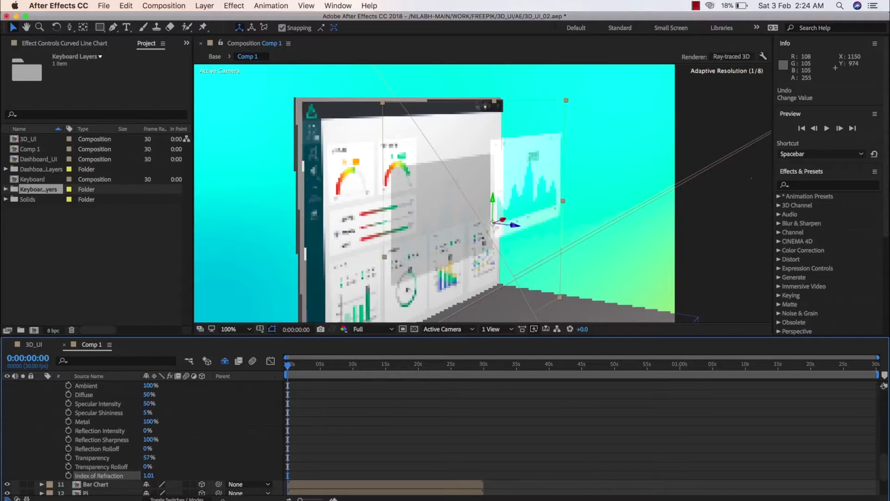
{"action": "left_click", "coordinate": [221, 461]}
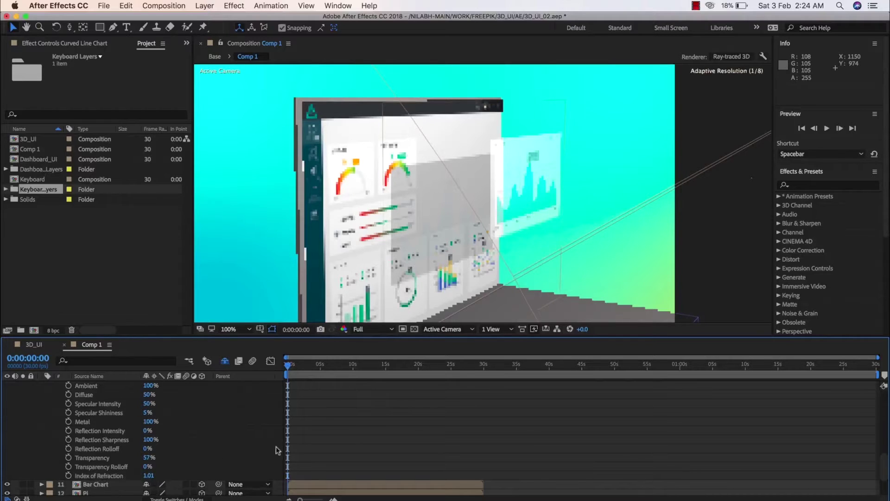
- Set the Curved Line Chart layer's Transparency to 20% and its Specular Intensity to 61%
{"action": "mouse_move", "coordinate": [148, 458]}
{"action": "left_mouse_down"}
{"action": "mouse_move", "coordinate": [159, 459]}
{"action": "mouse_move", "coordinate": [147, 460]}
{"action": "left_mouse_up"}
{"action": "left_click", "coordinate": [148, 460]}
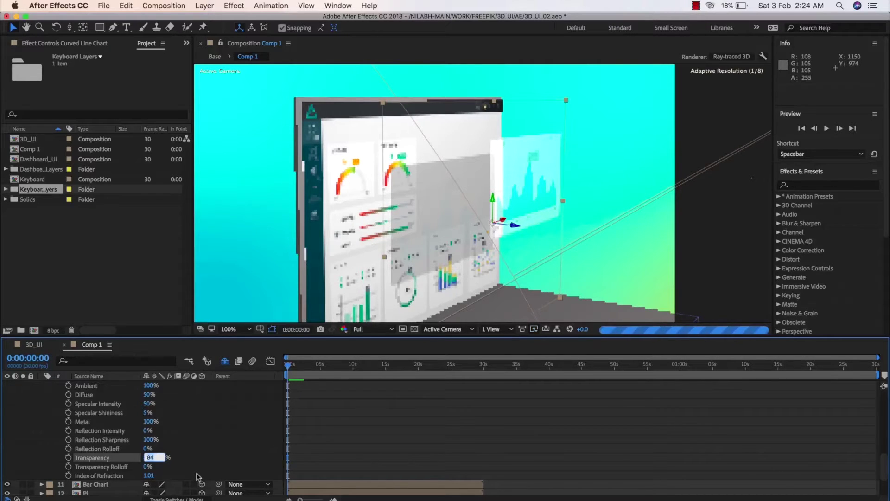
{"action": "type", "text": "70"}
{"action": "key", "text": "Return"}
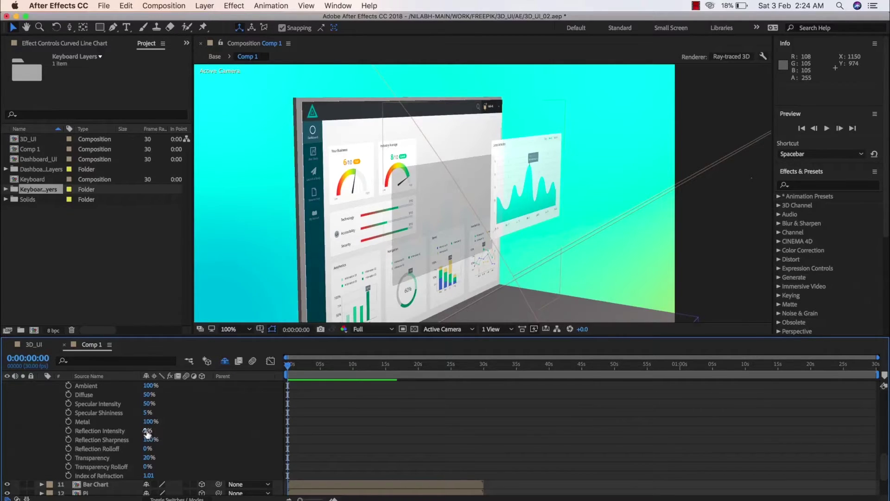
{"action": "left_click_drag", "start_coordinate": [148, 434], "coordinate": [147, 415]}
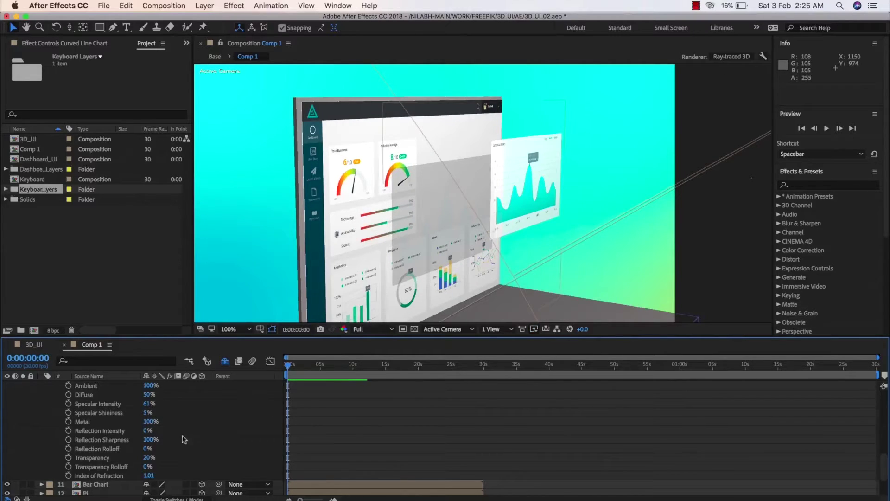
- Open the 3D_UI composition and examine the Keyboard layer's material options
{"action": "left_click", "coordinate": [34, 344]}
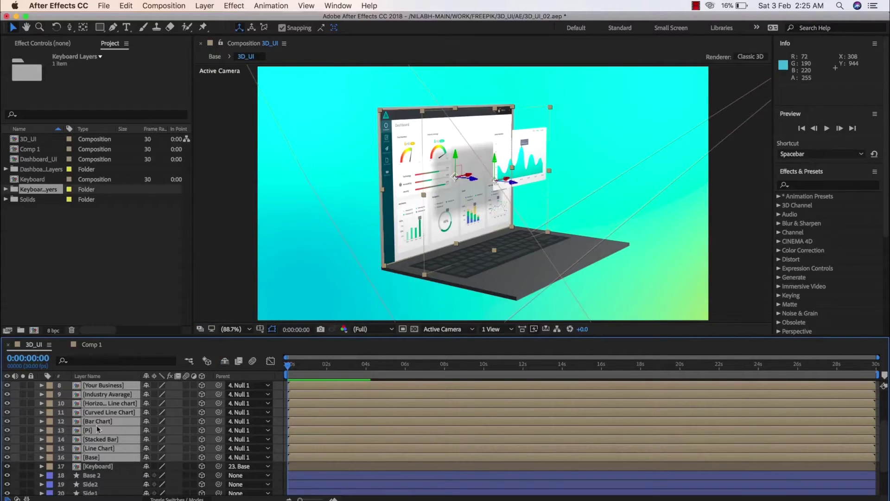
{"action": "left_click", "coordinate": [78, 466]}
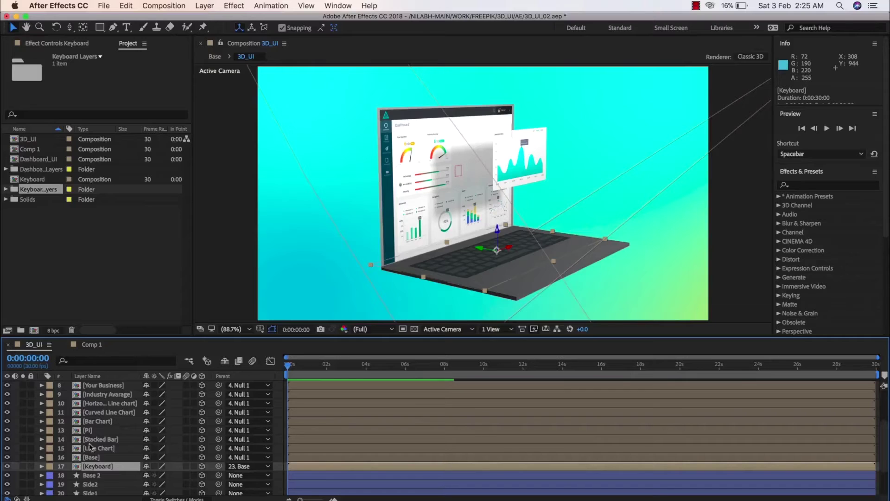
{"action": "left_click", "coordinate": [42, 466]}
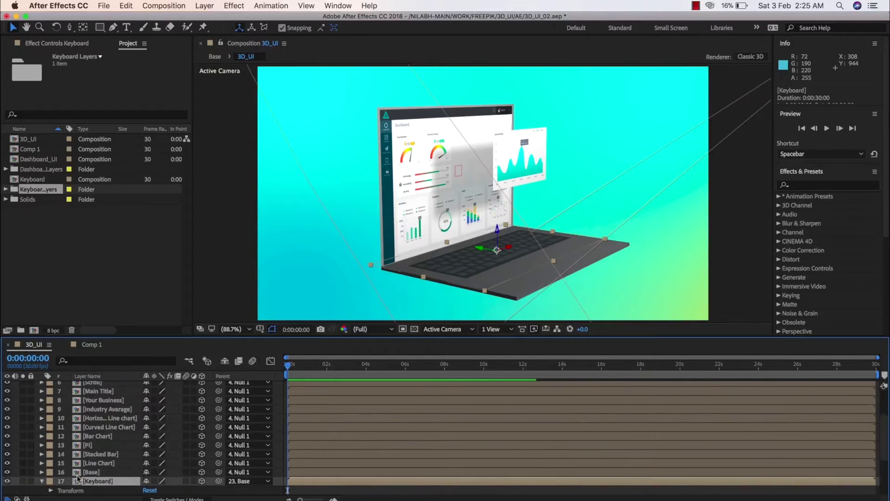
{"action": "scroll", "coordinate": [74, 472], "scroll_direction": "down", "scroll_amount": 3}
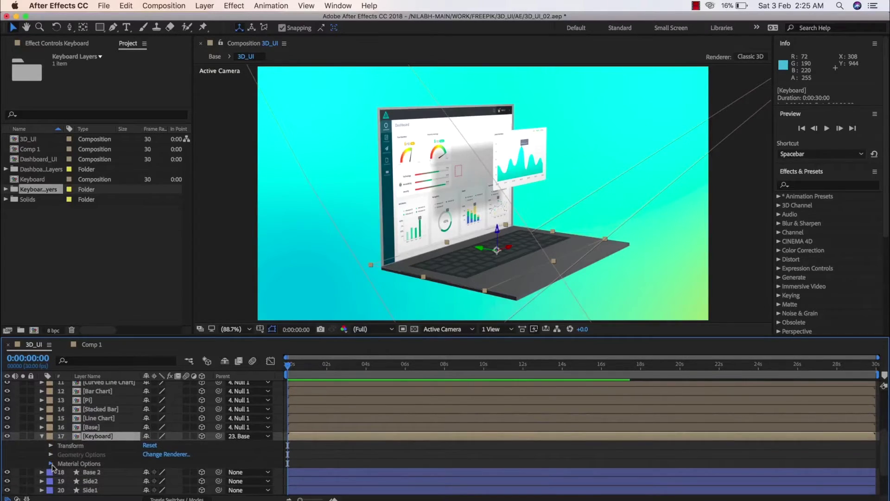
{"action": "left_click", "coordinate": [51, 468]}
{"action": "scroll", "coordinate": [82, 471], "scroll_direction": "down", "scroll_amount": 3}
{"action": "scroll", "coordinate": [81, 472], "scroll_direction": "down", "scroll_amount": 2}
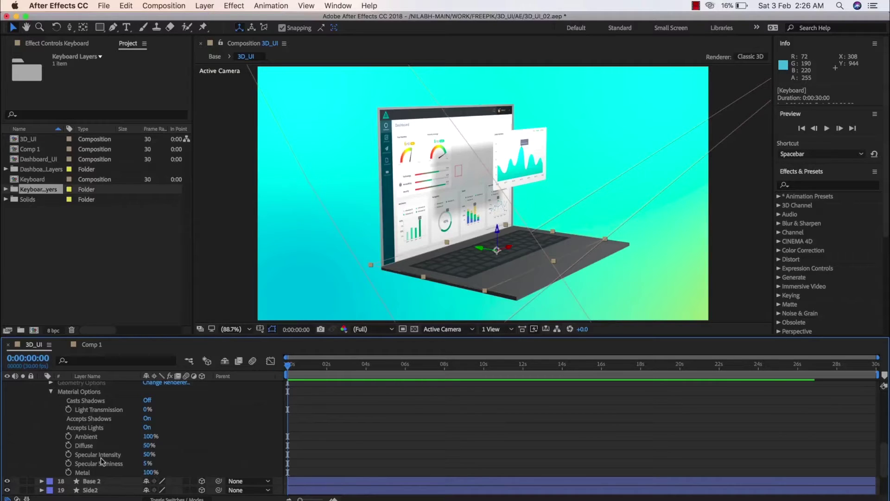
- Return to Comp 1 and set its Ray-traced 3D renderer's Ray-tracing Quality to 3
{"action": "left_click", "coordinate": [90, 348]}
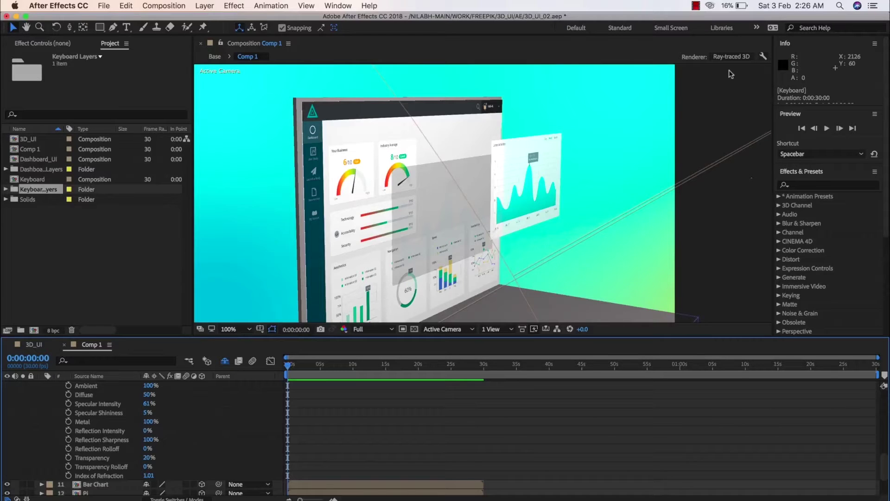
{"action": "scroll", "coordinate": [730, 75], "scroll_direction": "down", "scroll_amount": 3}
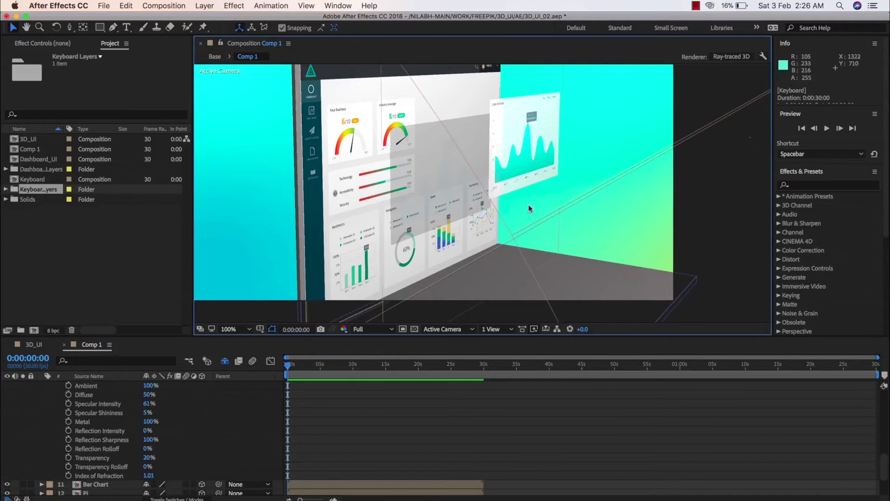
{"action": "left_click", "coordinate": [731, 56]}
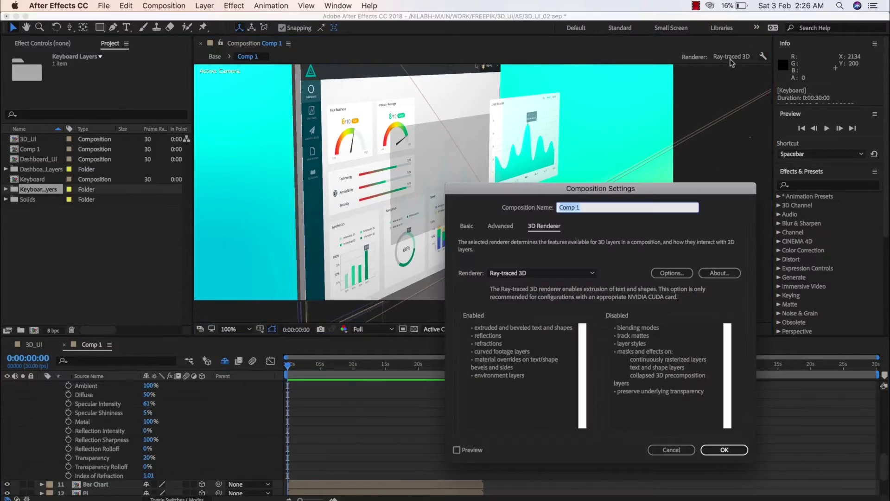
{"action": "left_click", "coordinate": [677, 273]}
{"action": "left_click", "coordinate": [557, 187]}
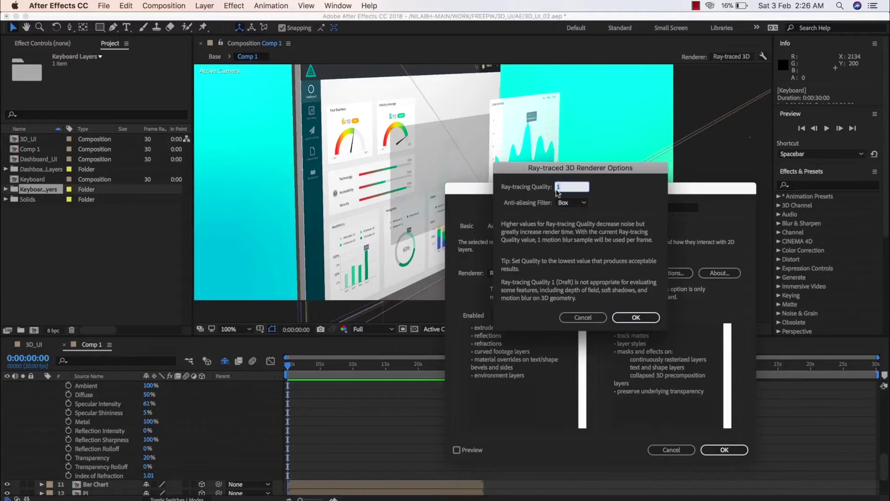
{"action": "type", "text": "3"}
{"action": "left_click", "coordinate": [618, 317]}
{"action": "left_click", "coordinate": [713, 447]}
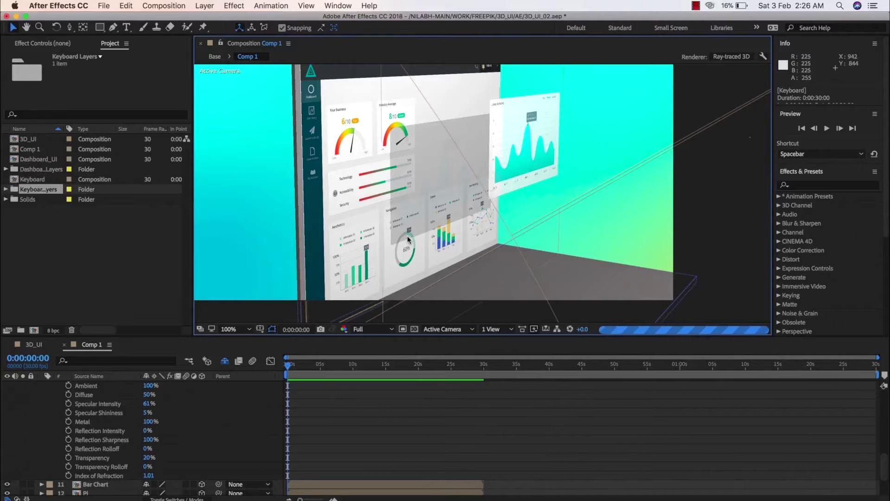
- Set Spot Light 1's Shadow Diffusion to 80 pixels
{"action": "left_click", "coordinate": [111, 438]}
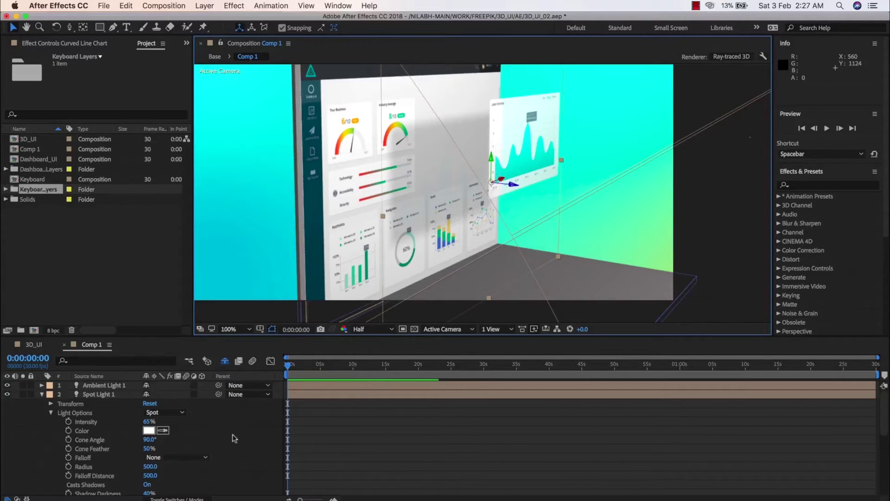
{"action": "left_click", "coordinate": [192, 483]}
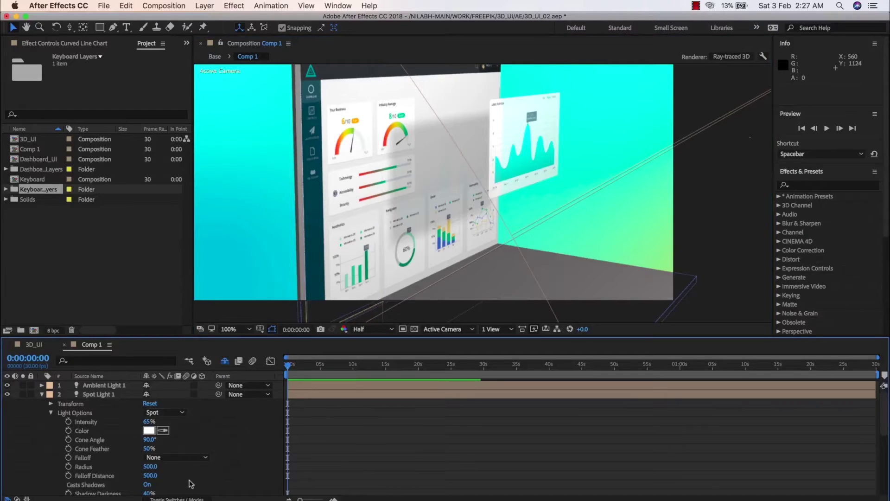
{"action": "scroll", "coordinate": [188, 482], "scroll_direction": "down", "scroll_amount": 3}
{"action": "left_click", "coordinate": [148, 475]}
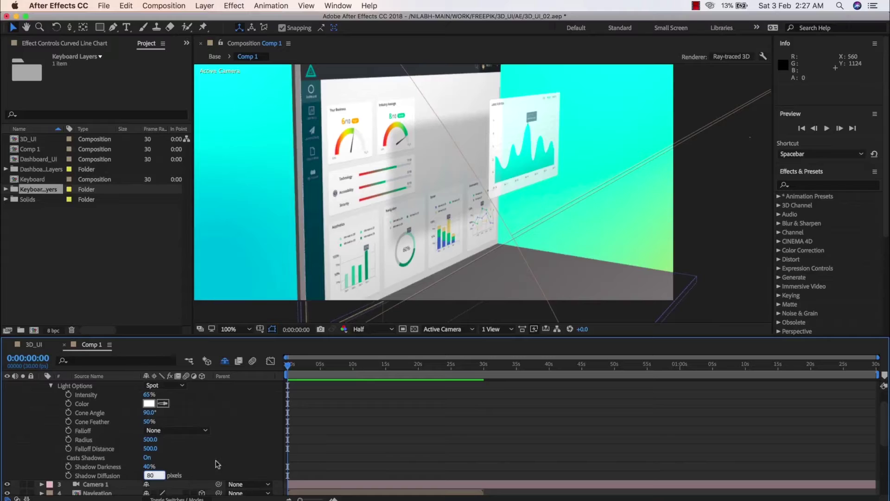
{"action": "key", "text": "Return"}
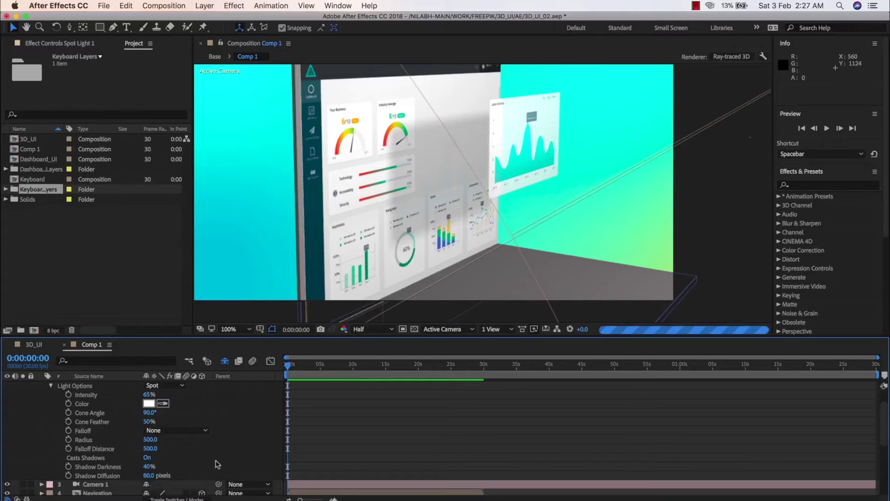
- Set Spot Light 1's Shadow Darkness to 35% and check the softened shadow up close
{"action": "left_click", "coordinate": [148, 468]}
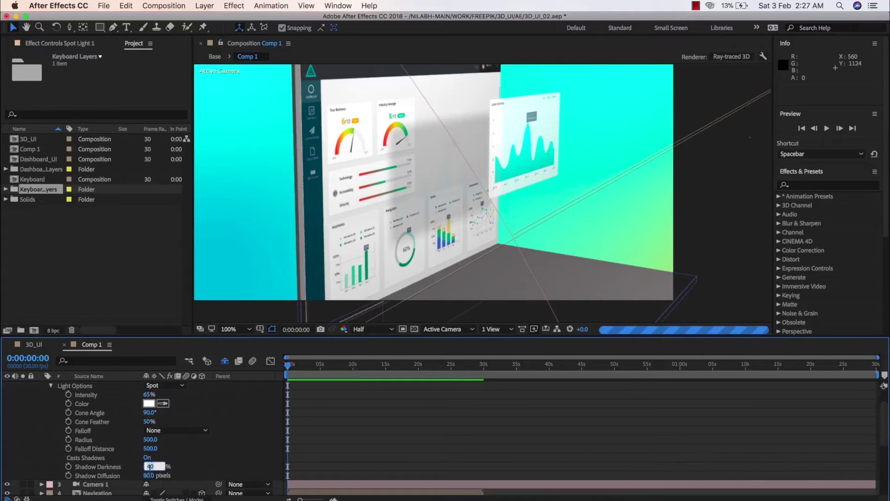
{"action": "type", "text": "35"}
{"action": "key", "text": "Return"}
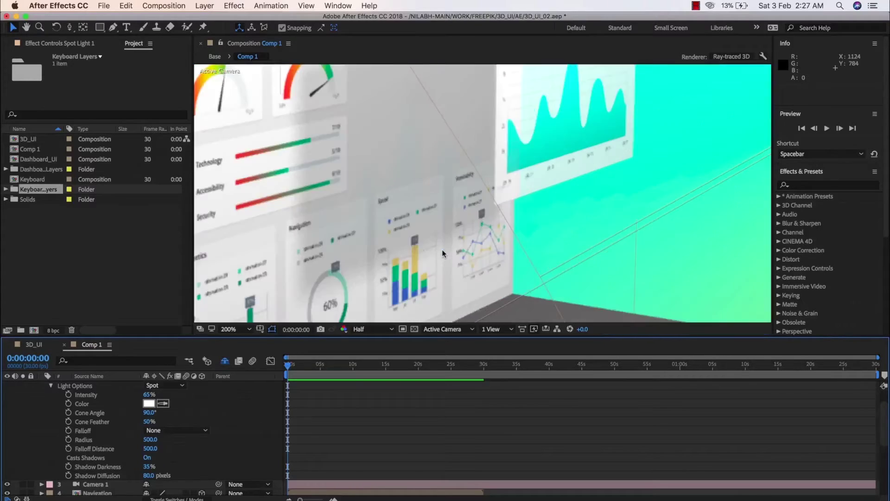
{"action": "key", "text": "comma"}
{"action": "key", "text": "comma"}
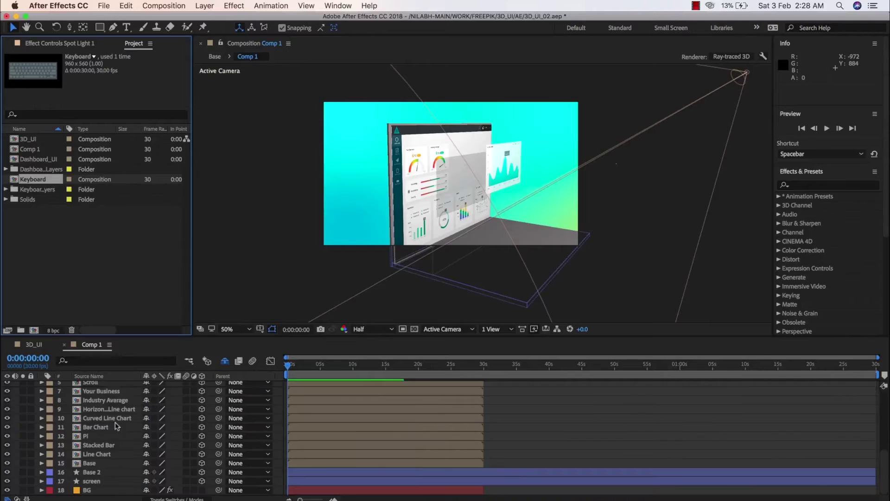
- Place the Keyboard composition above Base 2 as a 3D layer in front of the screen, with an X Rotation of -90°
{"action": "left_click", "coordinate": [111, 472]}
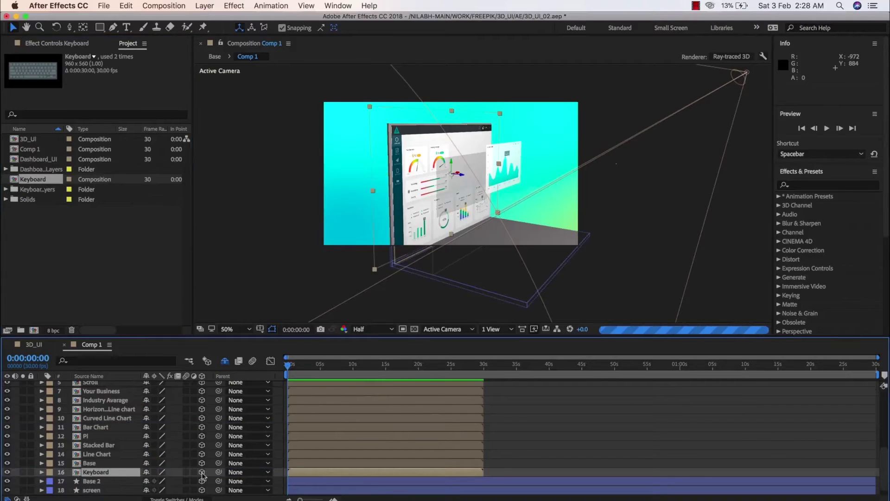
{"action": "left_click_drag", "start_coordinate": [461, 175], "coordinate": [540, 182]}
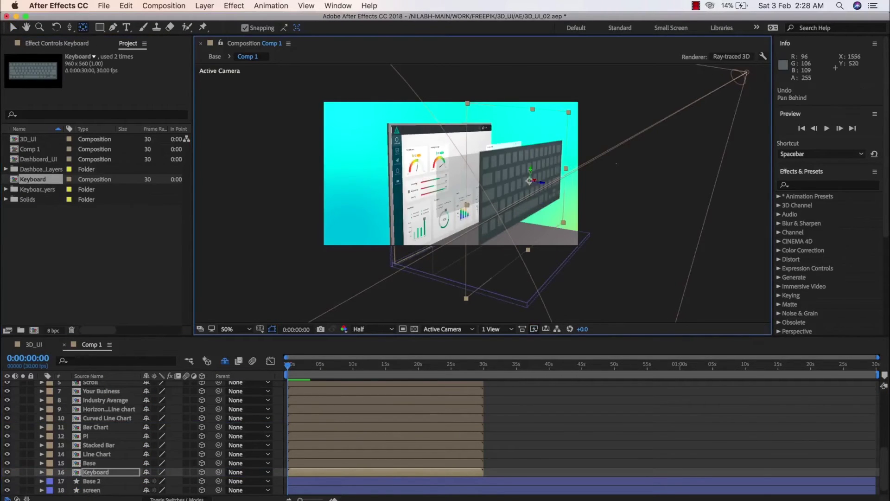
{"action": "key", "text": "r"}
{"action": "left_click_drag", "start_coordinate": [153, 445], "coordinate": [139, 449]}
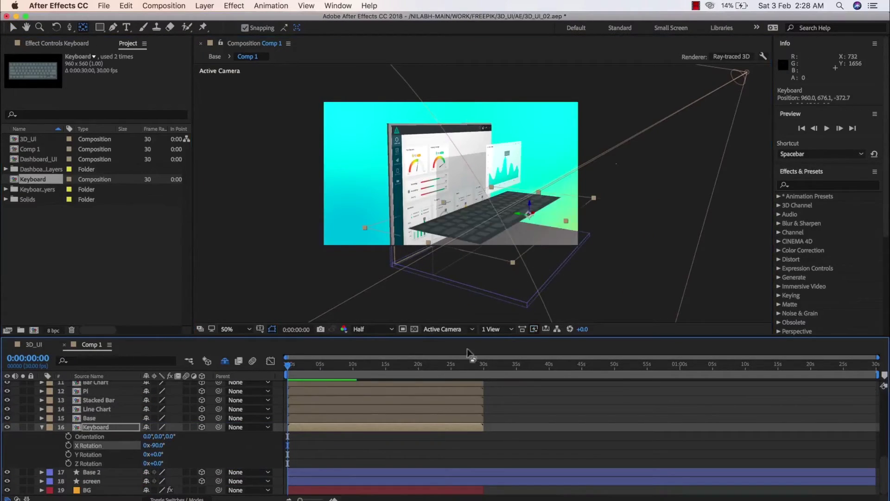
- Lower the Keyboard layer onto the surface of the laptop base, to a Y position of about 827
{"action": "key", "text": "c"}
{"action": "left_click_drag", "start_coordinate": [515, 255], "coordinate": [468, 218]}
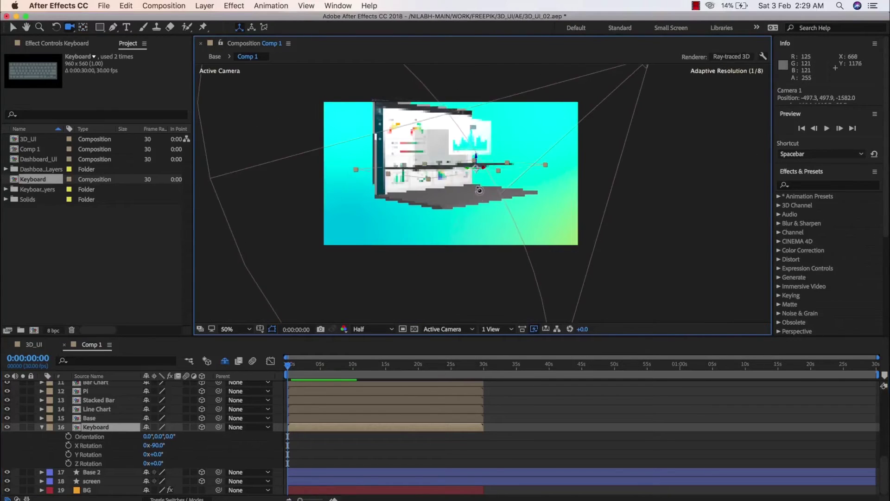
{"action": "key", "text": "v"}
{"action": "key", "text": "period"}
{"action": "key", "text": "period"}
{"action": "key", "text": "period"}
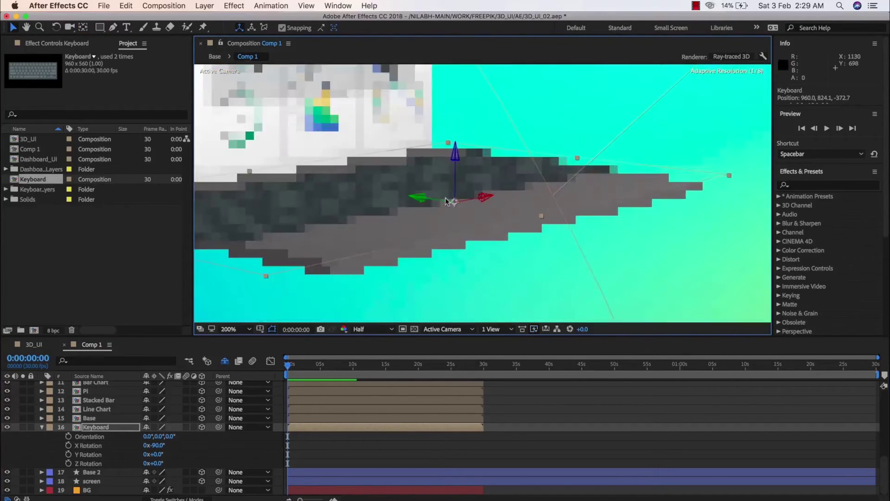
{"action": "key", "text": "period"}
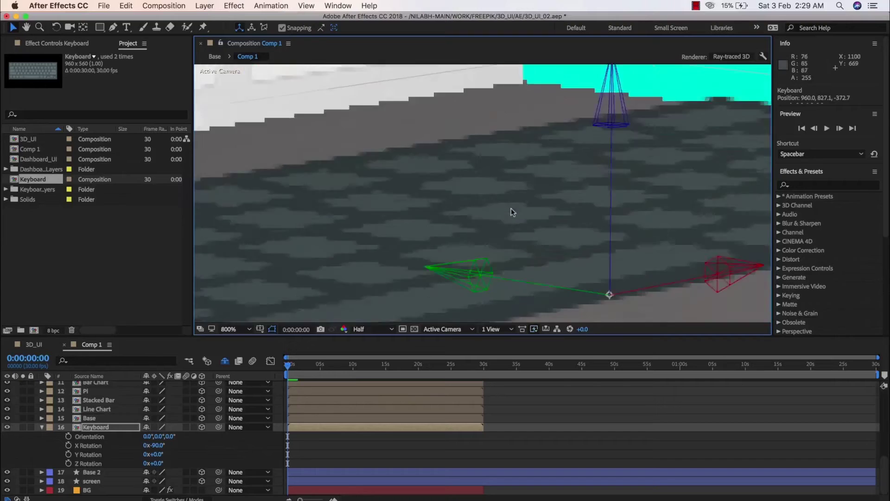
{"action": "key", "text": "comma"}
{"action": "key", "text": "comma"}
- Scale the Keyboard layer to 81% and orbit the camera to look down on the laptop base
{"action": "key", "text": "s"}
{"action": "key", "text": "c"}
{"action": "left_click_drag", "start_coordinate": [510, 208], "coordinate": [473, 239]}
{"action": "key", "text": "v"}
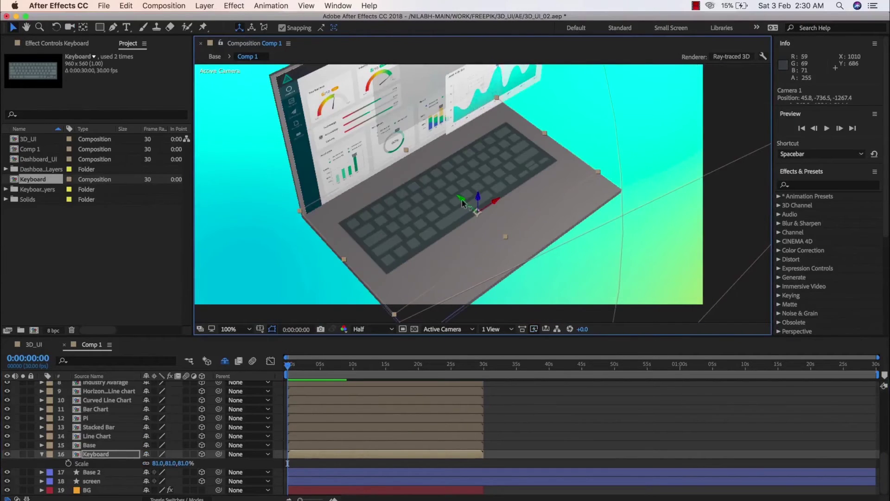
- Draw a rectangle shape about 353 by 236 pixels over the keyboard and give it a lighter grey fill
{"action": "left_click", "coordinate": [536, 419]}
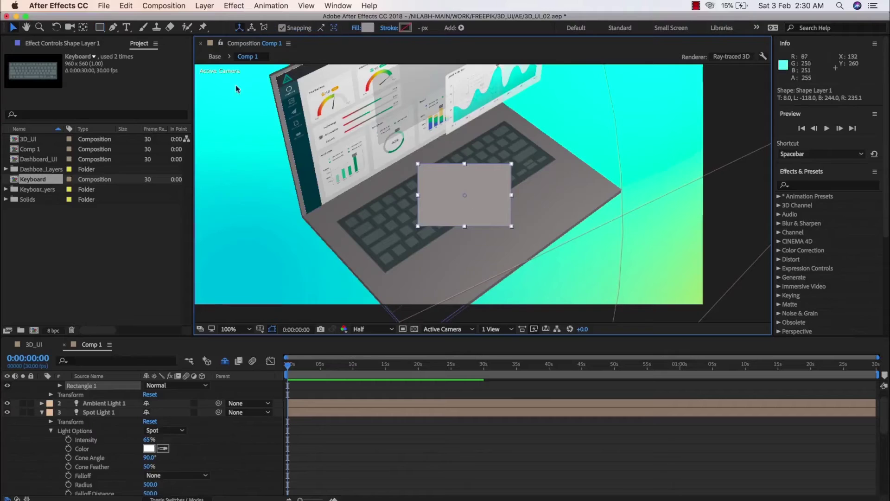
{"action": "left_click", "coordinate": [368, 28]}
{"action": "key", "text": "Return"}
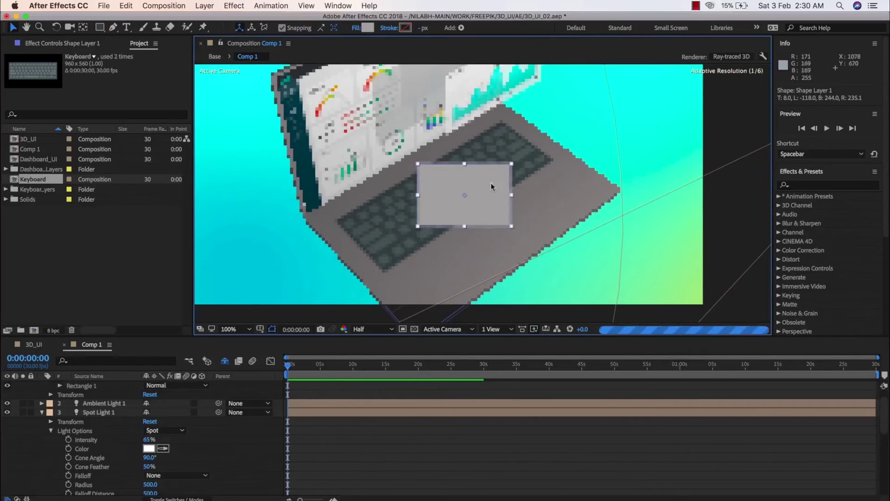
- Rename the new shape layer as Trackpad and make it a 3D layer
{"action": "right_click", "coordinate": [176, 385]}
{"action": "key", "text": "Escape"}
{"action": "key", "text": "Return"}
{"action": "type", "text": "Trackpad"}
{"action": "key", "text": "Return"}
{"action": "left_click", "coordinate": [202, 386]}
- Set the Trackpad layer's X Rotation to -90° and move it onto the laptop base
{"action": "key", "text": "r"}
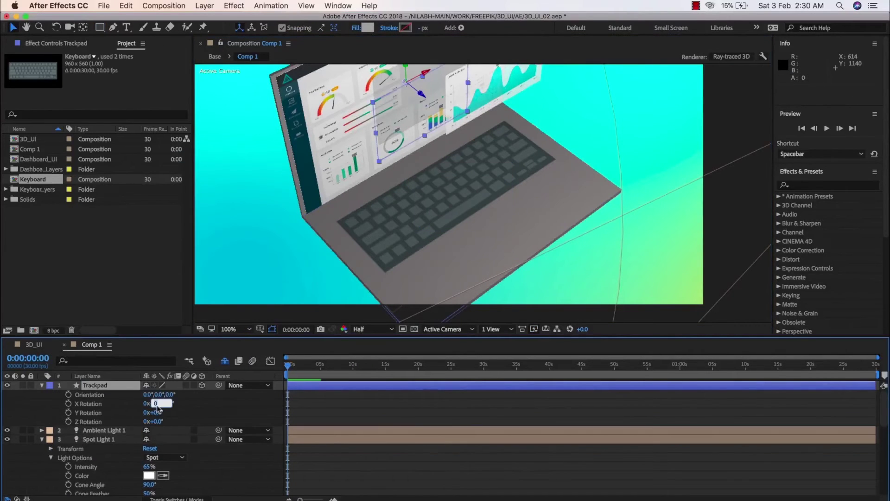
{"action": "left_click", "coordinate": [154, 403]}
{"action": "type", "text": "90"}
{"action": "key", "text": "Return"}
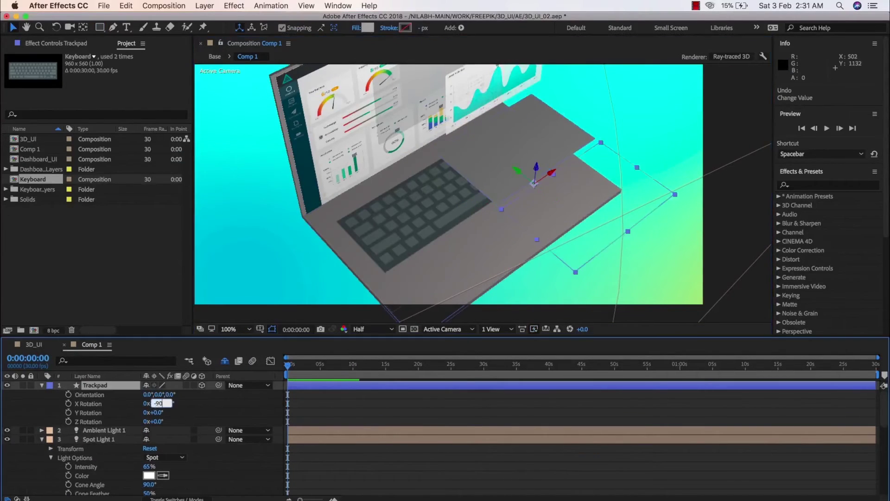
{"action": "left_click_drag", "start_coordinate": [585, 150], "coordinate": [466, 186]}
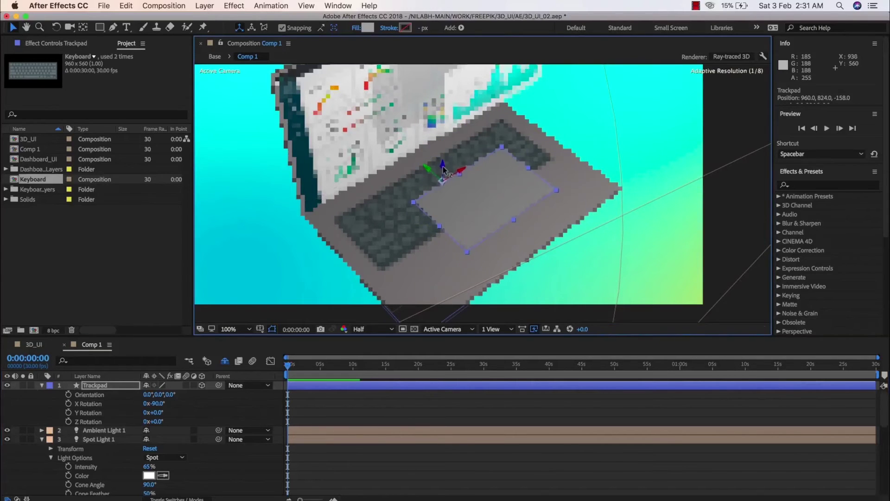
- Move the Trackpad layer's anchor point to the middle of its keyboard-side edge and scale the layer to 77%
{"action": "key", "text": "r"}
{"action": "key", "text": "y"}
{"action": "key", "text": "s"}
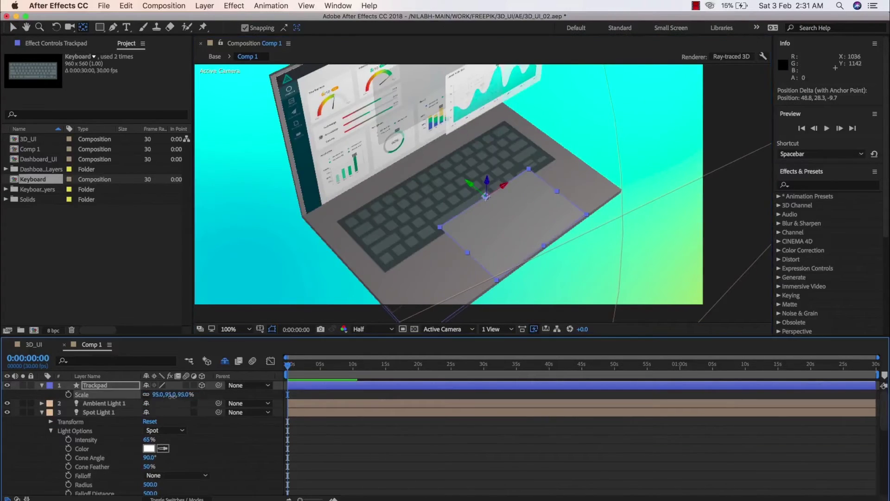
{"action": "left_click_drag", "start_coordinate": [160, 394], "coordinate": [150, 394]}
- Switch to the Top view and center the Trackpad layer just below the keyboard, at about X 952.5 and Z -322
{"action": "left_click", "coordinate": [472, 328]}
{"action": "left_click", "coordinate": [440, 356]}
{"action": "left_click", "coordinate": [371, 328]}
{"action": "key", "text": "Escape"}
{"action": "key", "text": "c"}
{"action": "left_click_drag", "start_coordinate": [474, 249], "coordinate": [477, 219]}
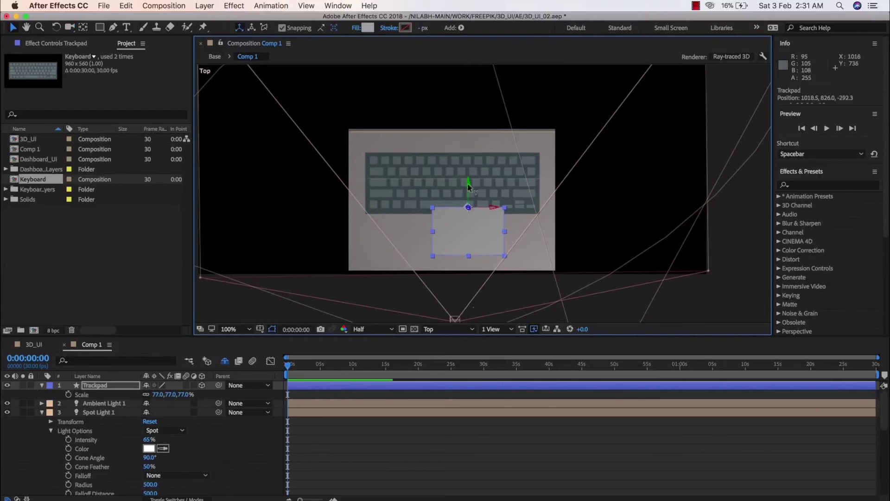
{"action": "key", "text": "v"}
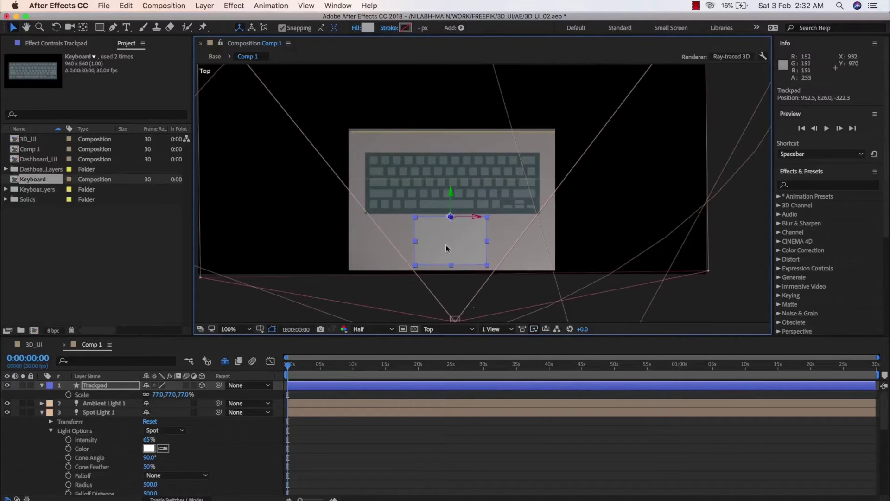
- Return to the Active Camera view and orbit the camera to frame the whole laptop from a low side angle
{"action": "key", "text": "Escape"}
{"action": "key", "text": "c"}
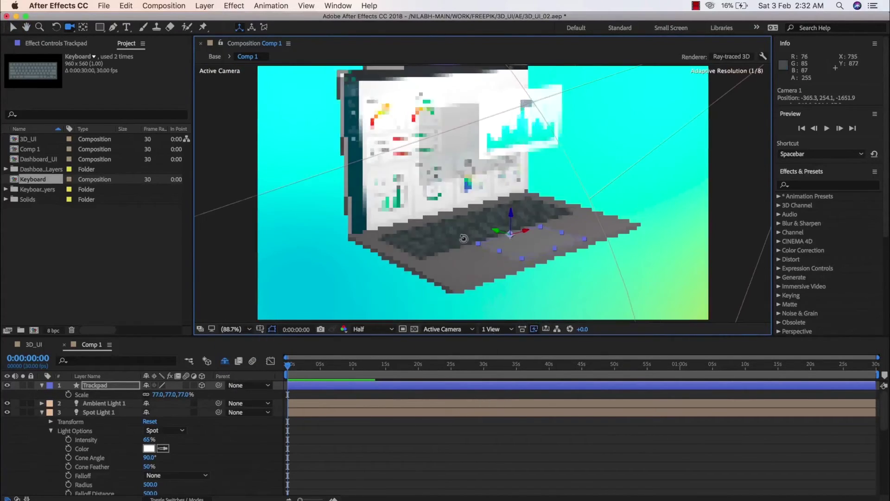
{"action": "left_click_drag", "start_coordinate": [445, 287], "coordinate": [505, 315]}
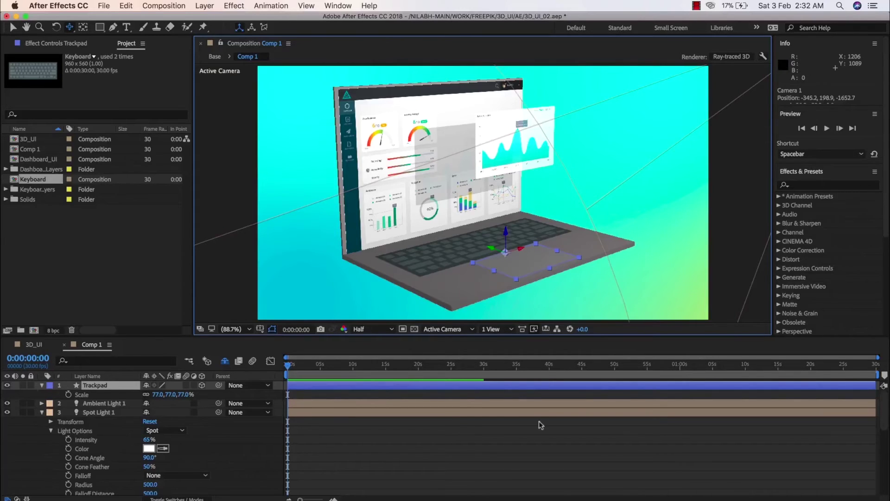
{"action": "left_click", "coordinate": [541, 459]}
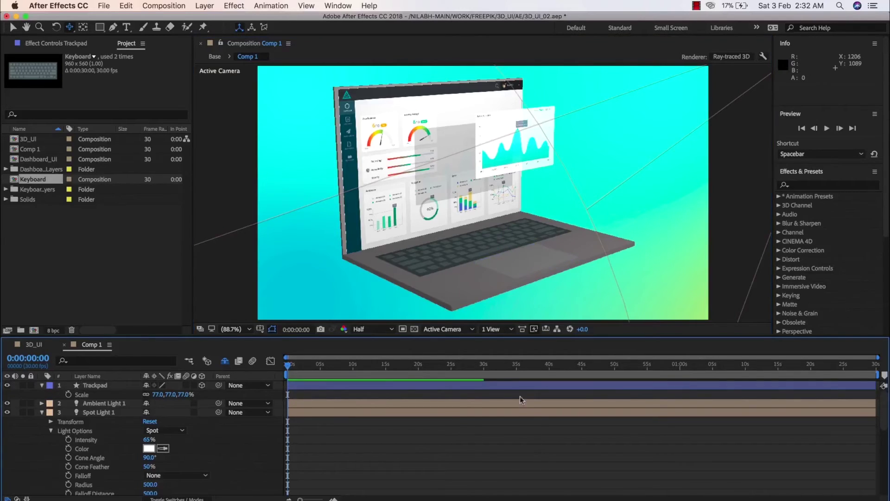
- Set the Ray-tracing Quality of Comp 1's Ray-traced 3D renderer to 3, keeping the Box anti-aliasing filter
{"action": "left_click", "coordinate": [101, 28]}
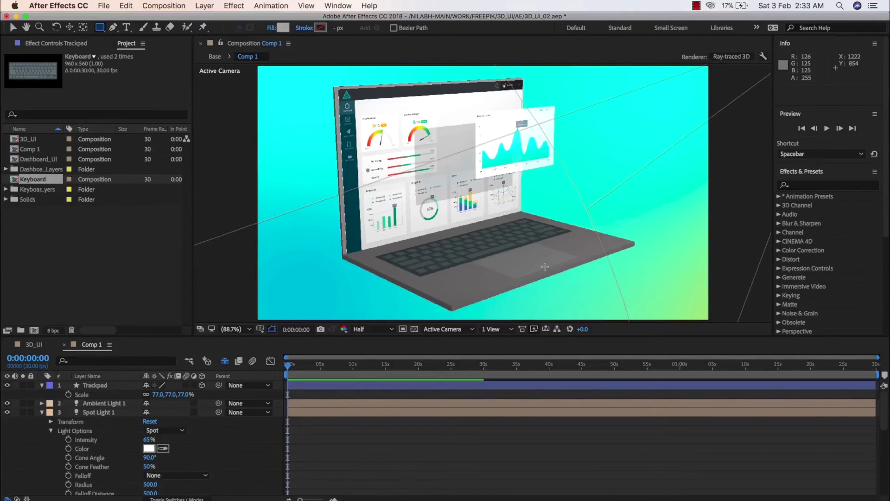
{"action": "left_click", "coordinate": [733, 56]}
{"action": "left_click", "coordinate": [659, 272]}
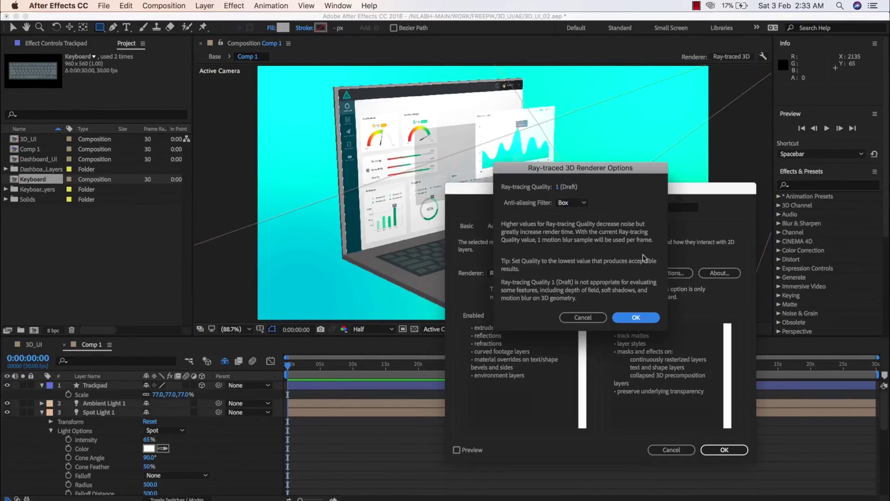
{"action": "left_click", "coordinate": [558, 187]}
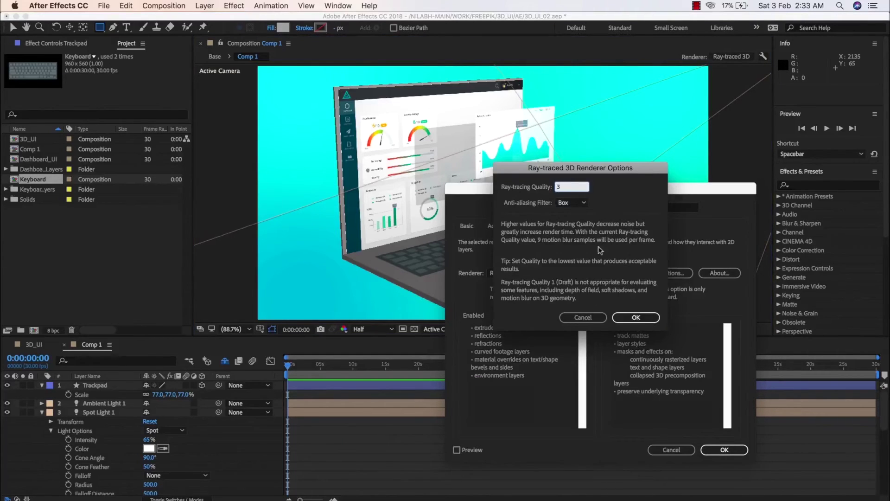
{"action": "left_click", "coordinate": [637, 317]}
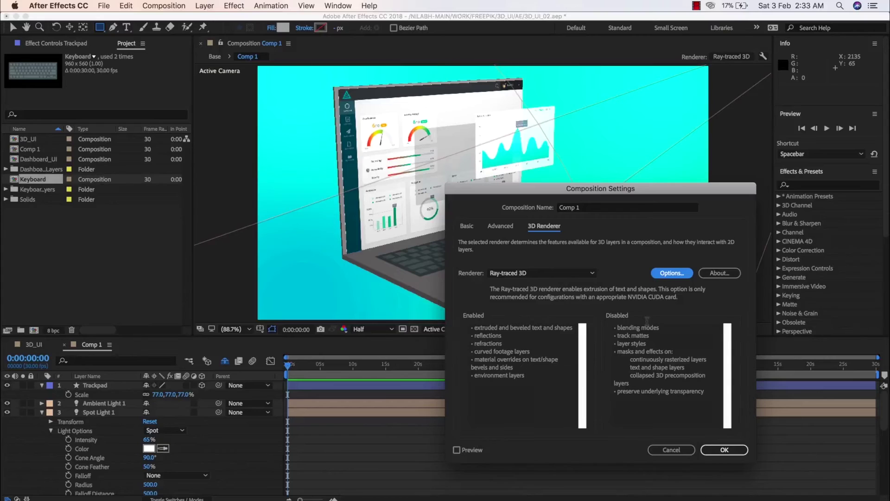
{"action": "left_click", "coordinate": [723, 450]}
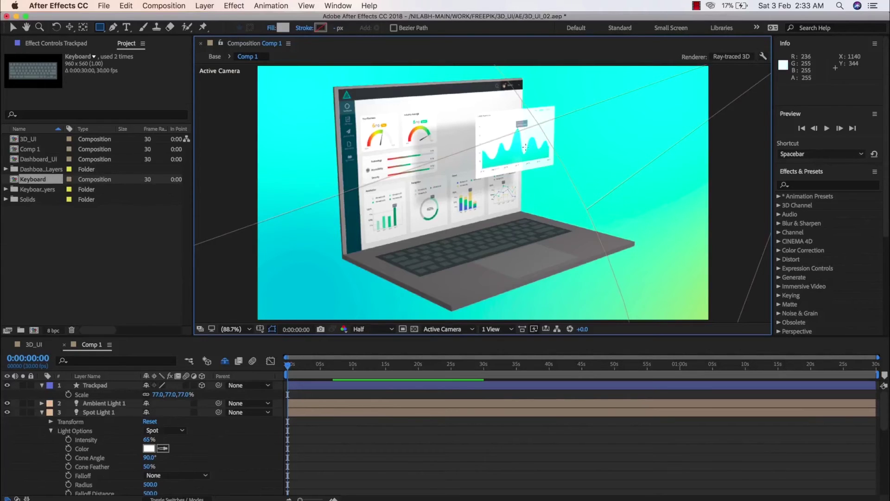
- Examine the floating chart's shadow and transparency up close in Comp 1 and compare the scene with the 3D_UI composition
{"action": "key", "text": "period"}
{"action": "scroll", "coordinate": [526, 148], "scroll_direction": "up", "scroll_amount": 2}
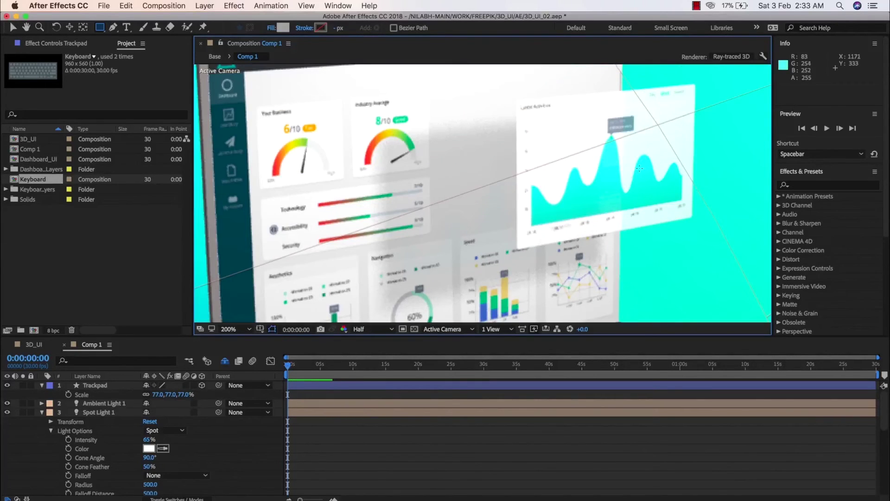
{"action": "key", "text": "comma"}
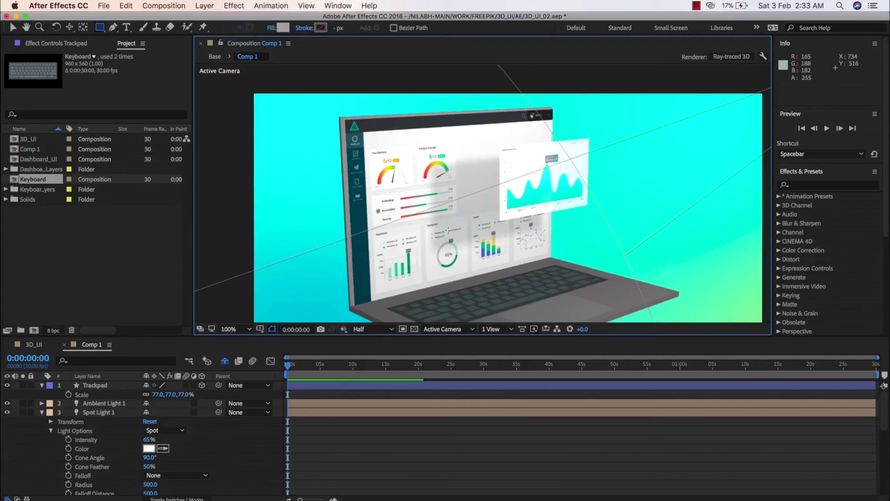
{"action": "key", "text": "h"}
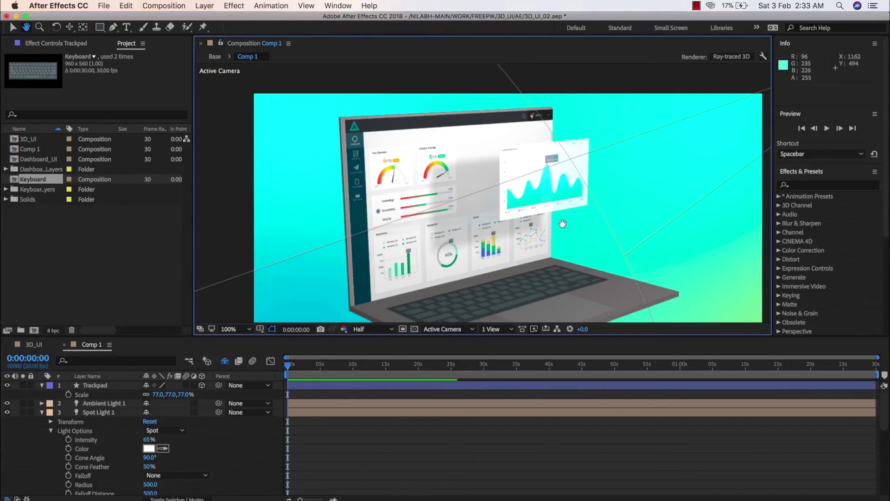
{"action": "left_click_drag", "start_coordinate": [565, 243], "coordinate": [572, 221]}
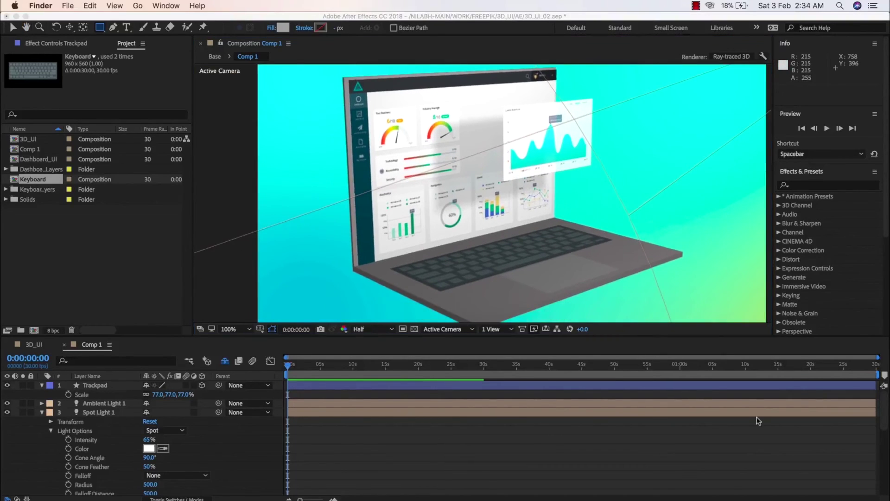
{"action": "left_click", "coordinate": [583, 445]}
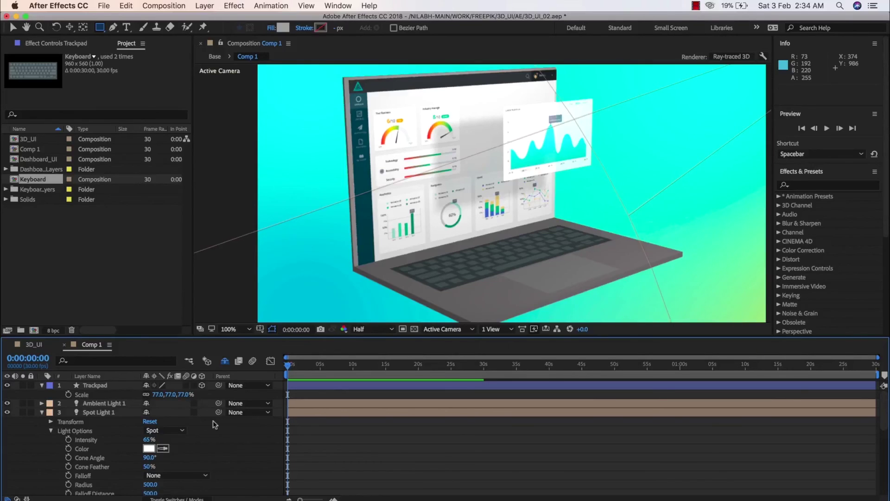
{"action": "left_click", "coordinate": [33, 345]}
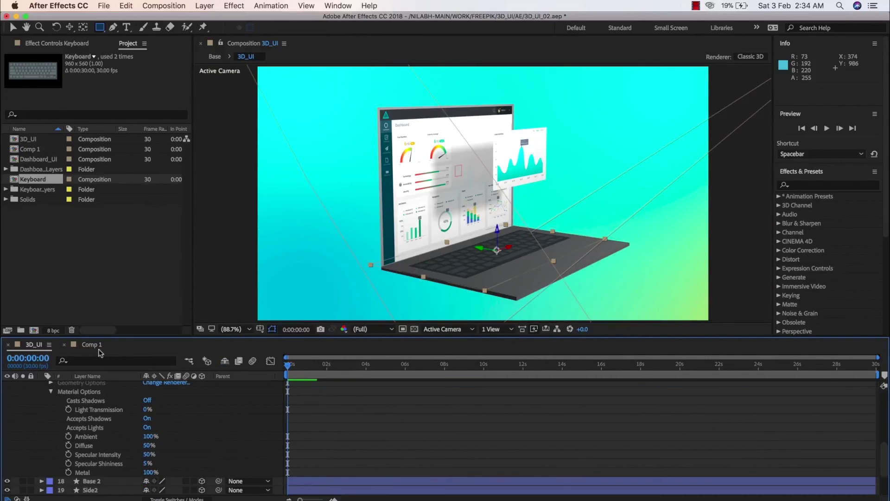
{"action": "left_click", "coordinate": [92, 345]}
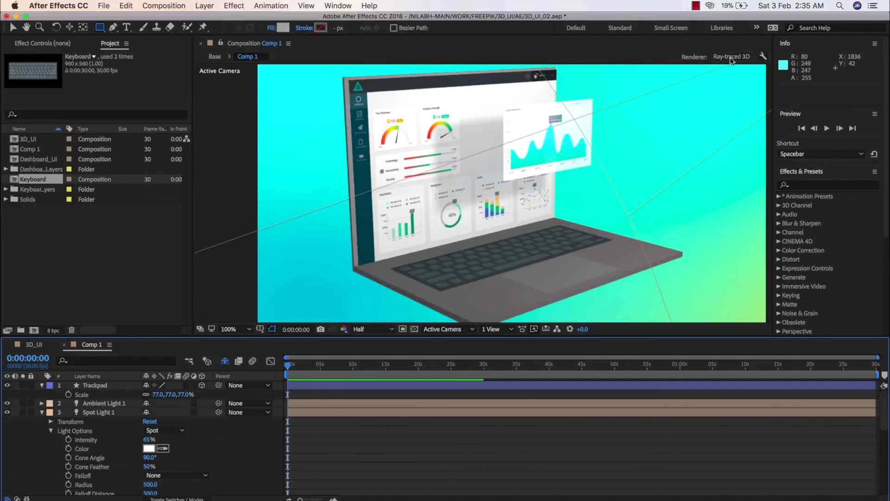
- Orbit the Comp 1 camera around the laptop to a more frontal view of the screen and keyboard
{"action": "left_click", "coordinate": [650, 58]}
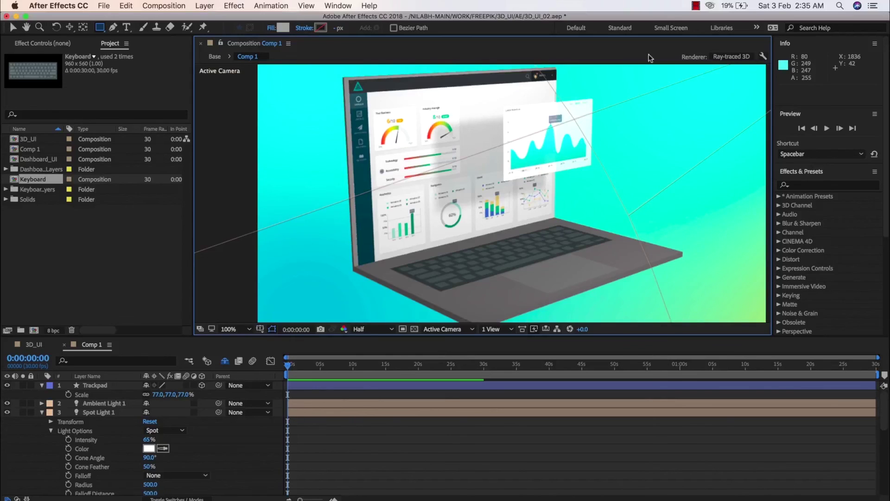
{"action": "key", "text": "c"}
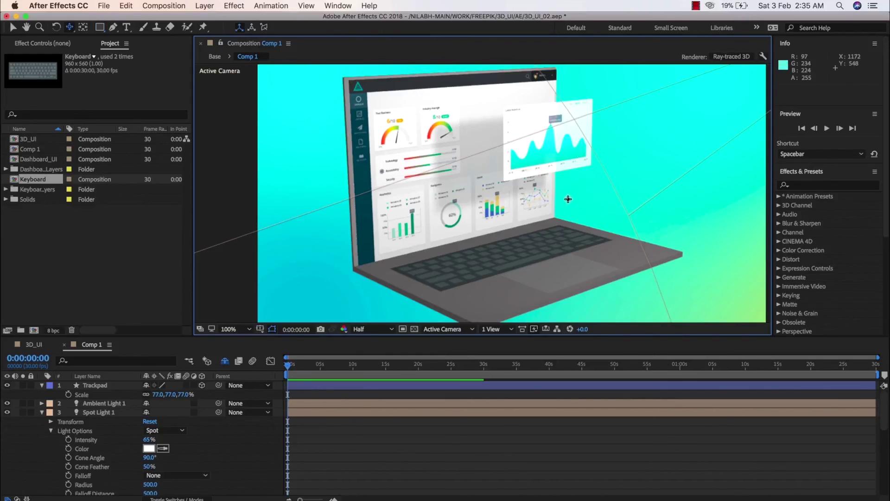
{"action": "left_click_drag", "start_coordinate": [568, 198], "coordinate": [549, 235]}
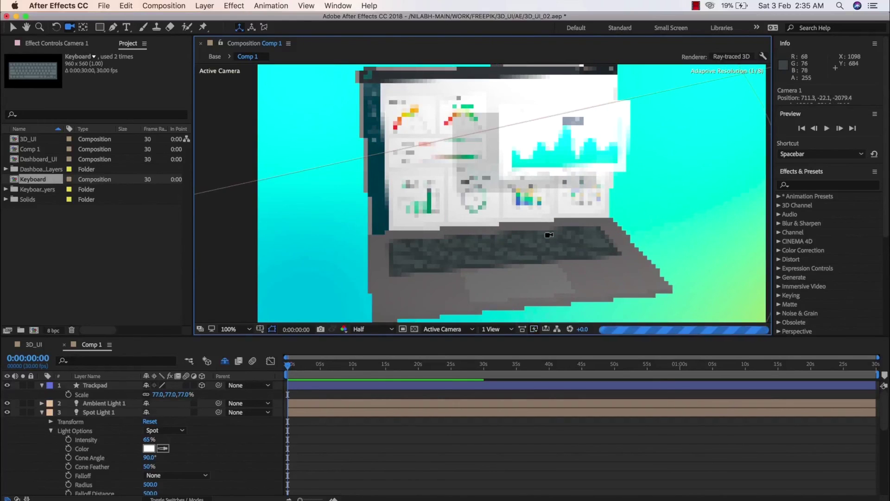